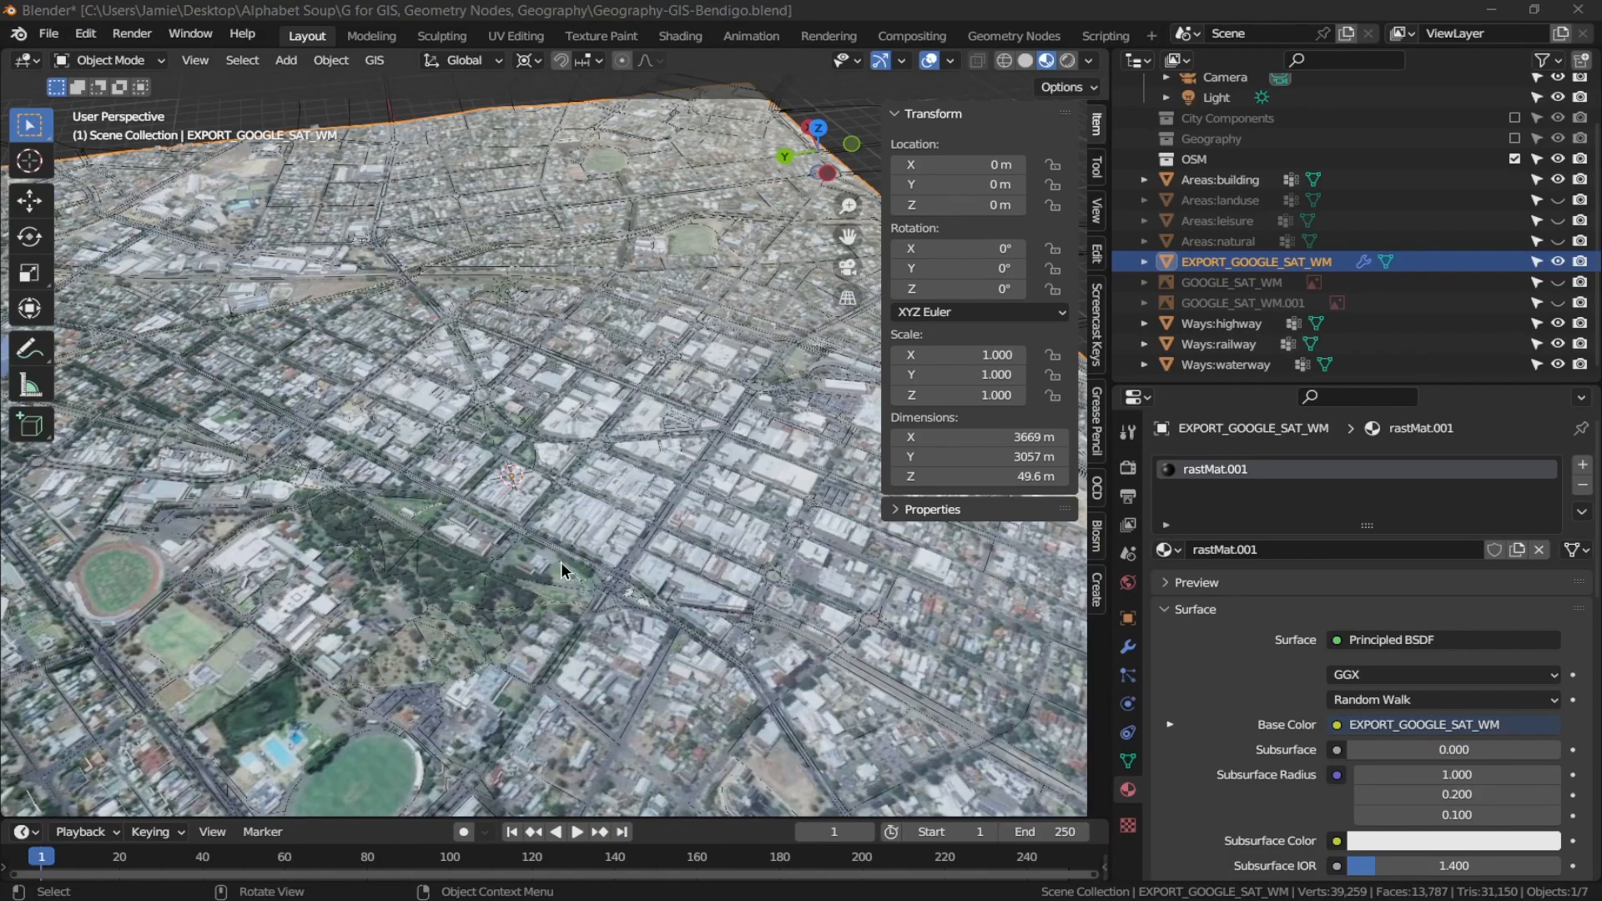
Examine the satellite-textured terrain and select the Areas:building object to inspect its extruded buildings.
{"action": "scroll", "coordinate": [551, 542], "scroll_direction": "down", "scroll_amount": 10}
{"action": "middle_click_drag", "start_coordinate": [504, 545], "coordinate": [534, 450]}
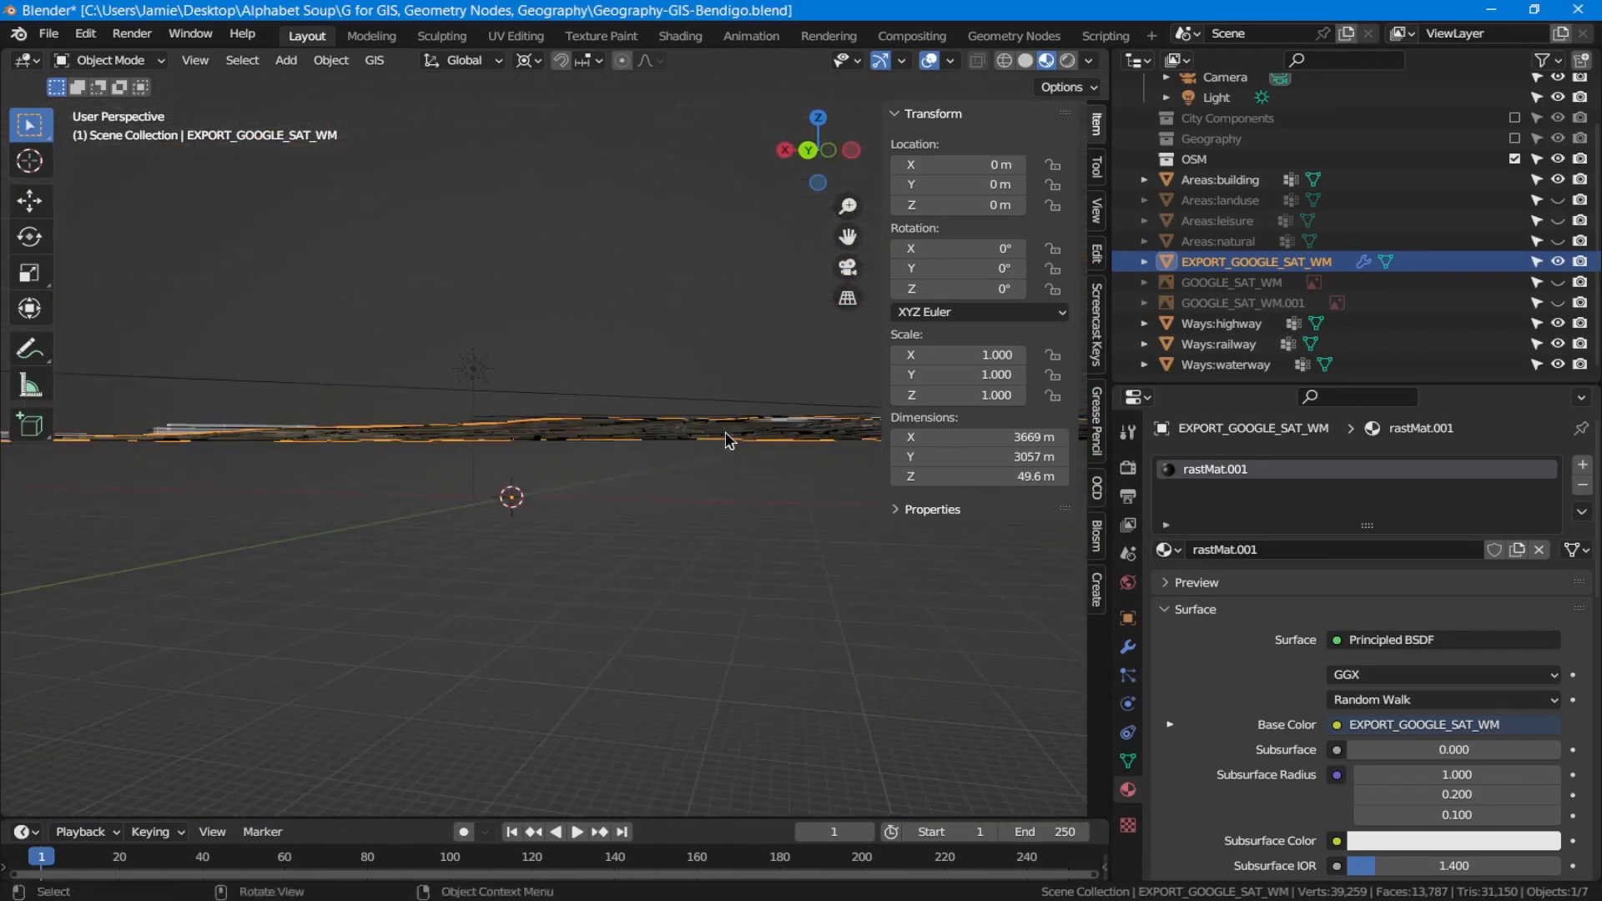
{"action": "middle_click_drag", "start_coordinate": [734, 444], "coordinate": [619, 533]}
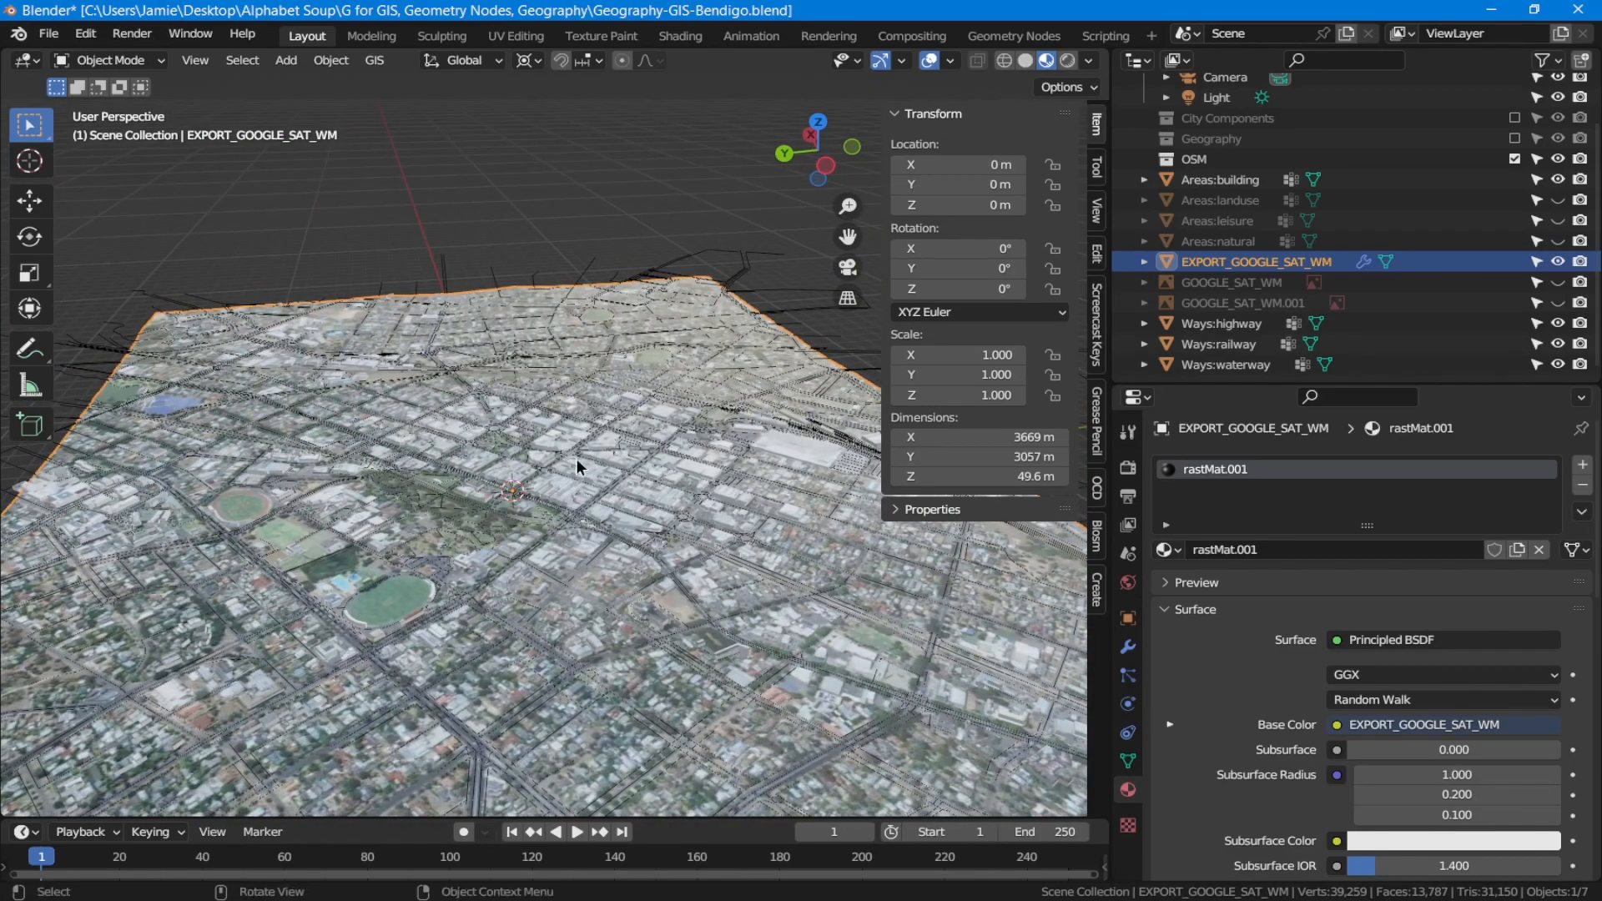
{"action": "middle_click_drag", "start_coordinate": [576, 458], "coordinate": [696, 519]}
{"action": "left_click", "coordinate": [781, 560]}
{"action": "middle_click_drag", "start_coordinate": [781, 560], "coordinate": [594, 549]}
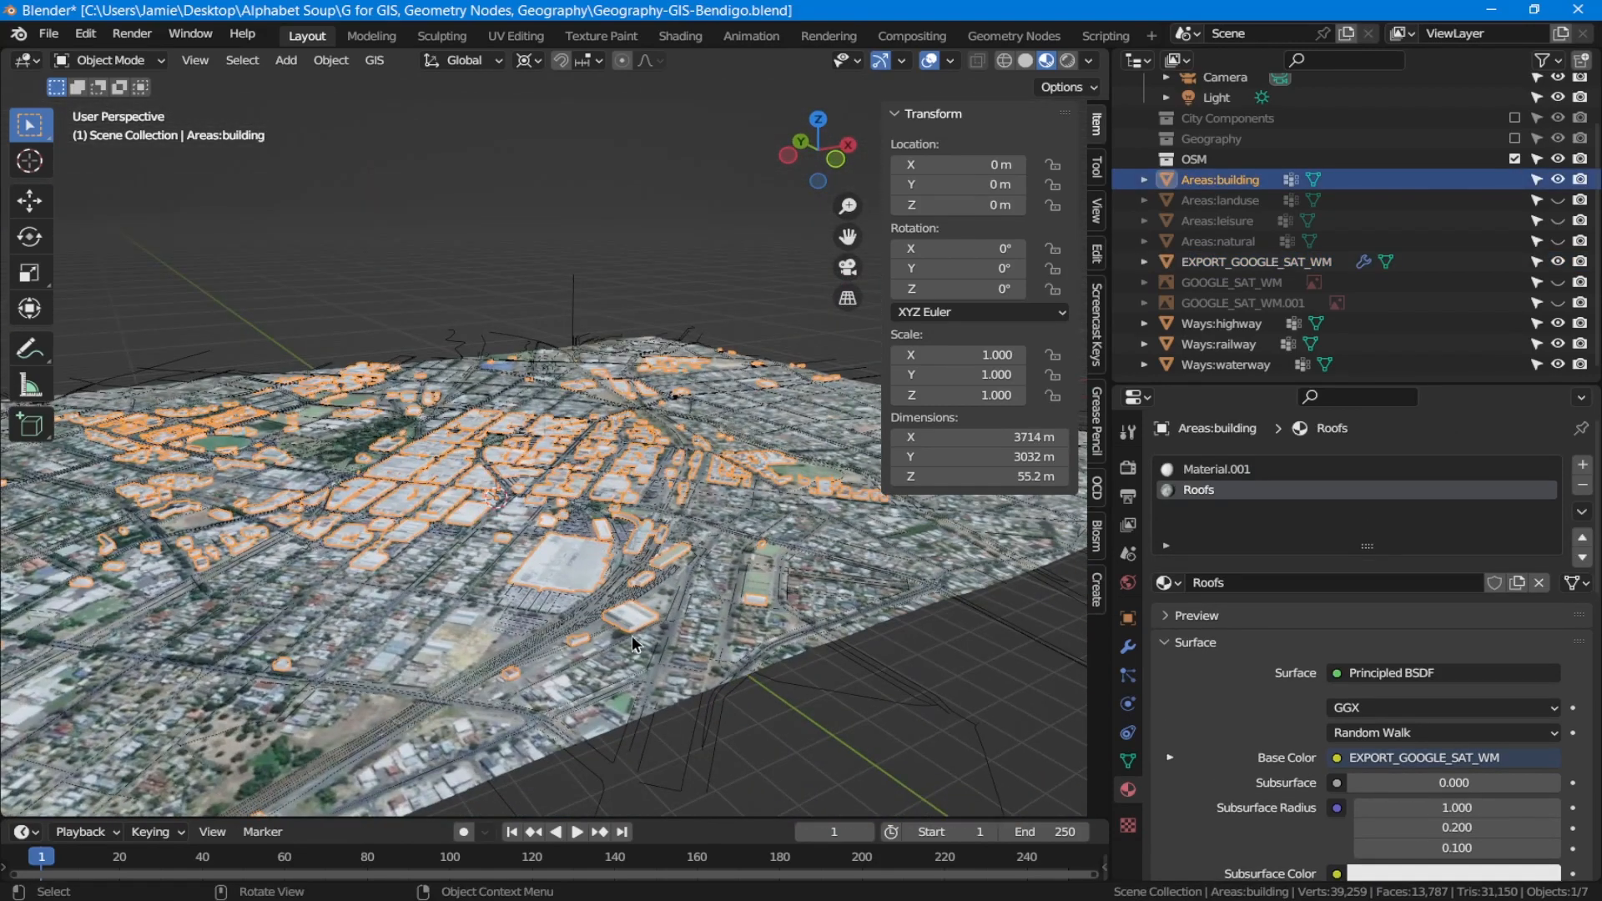
{"action": "scroll", "coordinate": [584, 600], "scroll_direction": "up", "scroll_amount": 4}
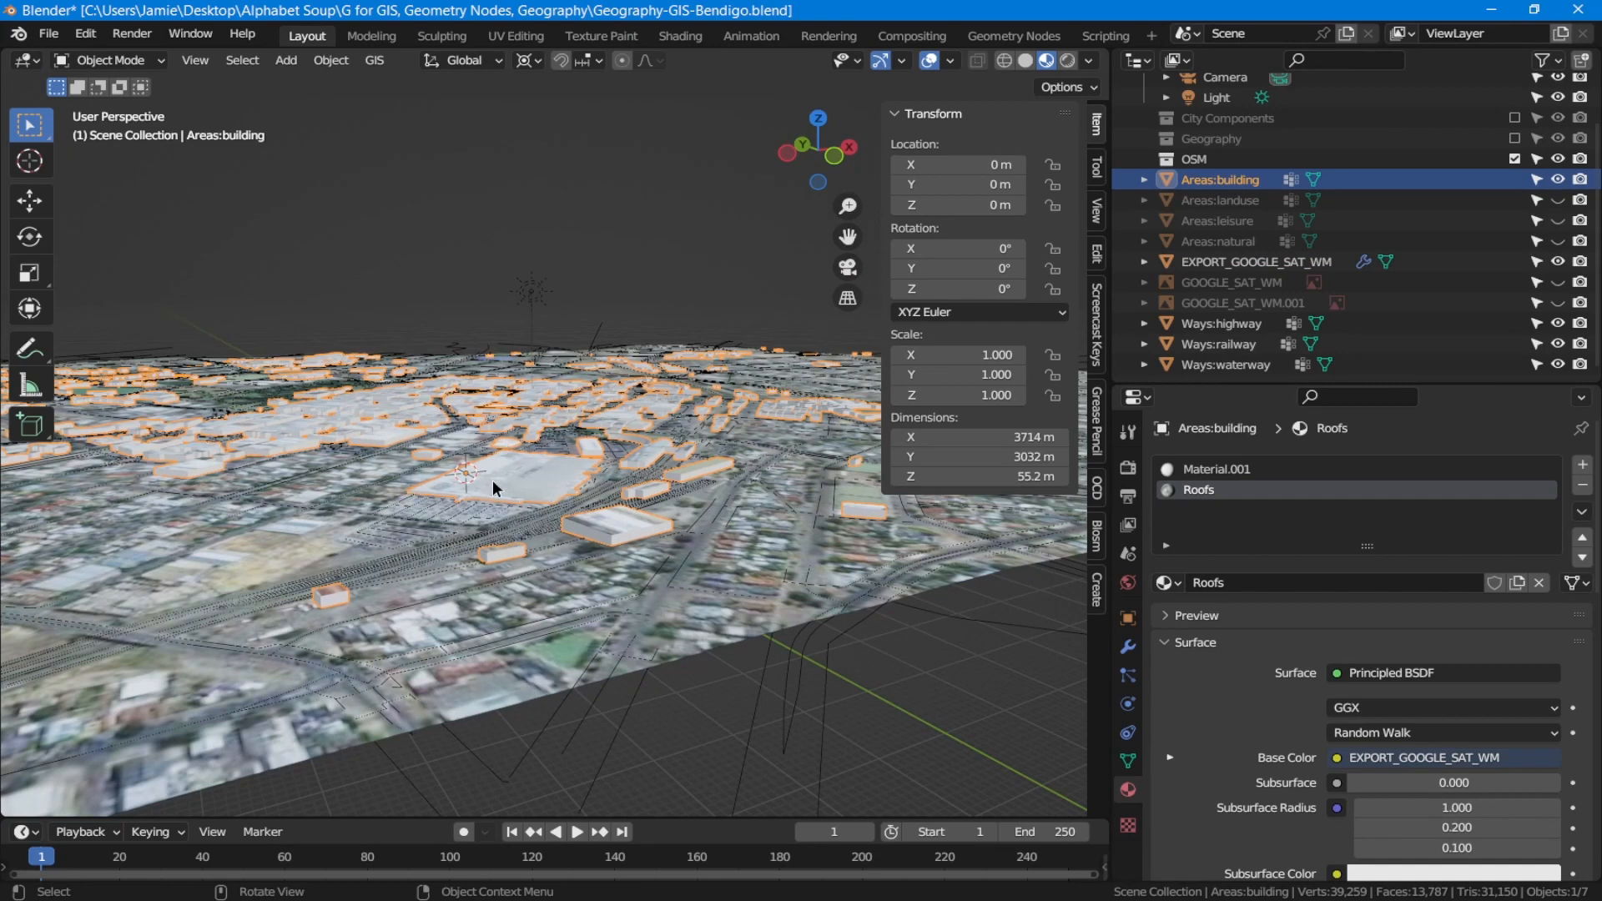
Select the EXPORT_GOOGLE_SAT_WM terrain, Ways:highway, Ways:railway and Ways:waterway in turn to inspect each layer's coverage.
{"action": "left_click", "coordinate": [1236, 268]}
{"action": "scroll", "coordinate": [751, 451], "scroll_direction": "down", "scroll_amount": 4}
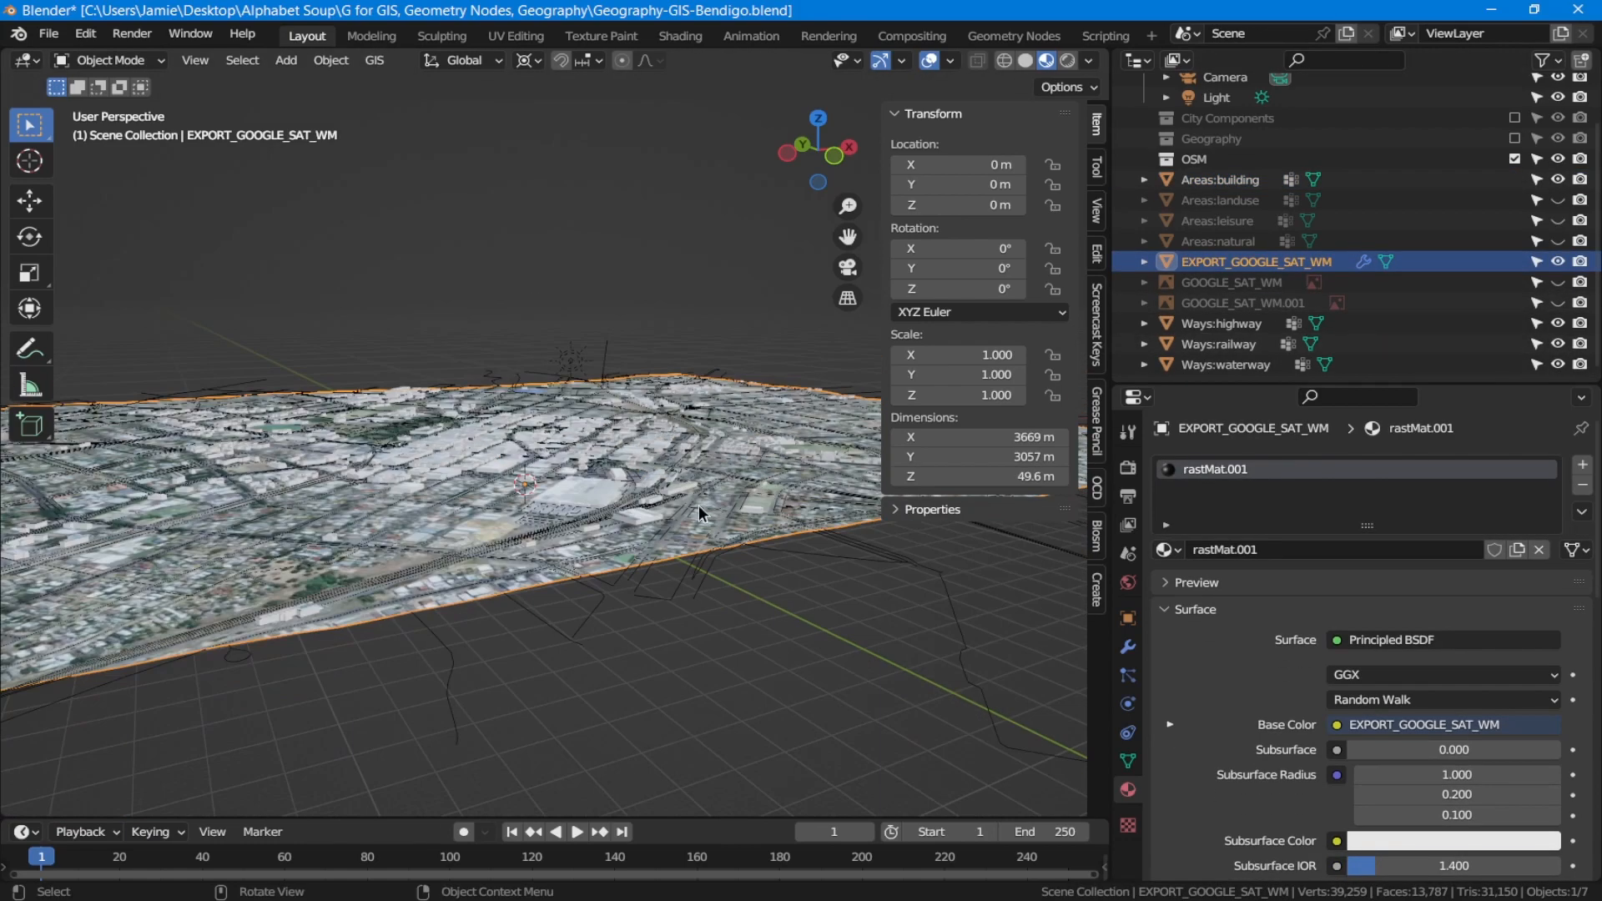
{"action": "left_click", "coordinate": [1241, 332]}
{"action": "scroll", "coordinate": [594, 513], "scroll_direction": "down", "scroll_amount": 3}
{"action": "middle_click_drag", "start_coordinate": [594, 514], "coordinate": [632, 587]}
{"action": "left_click", "coordinate": [1235, 349]}
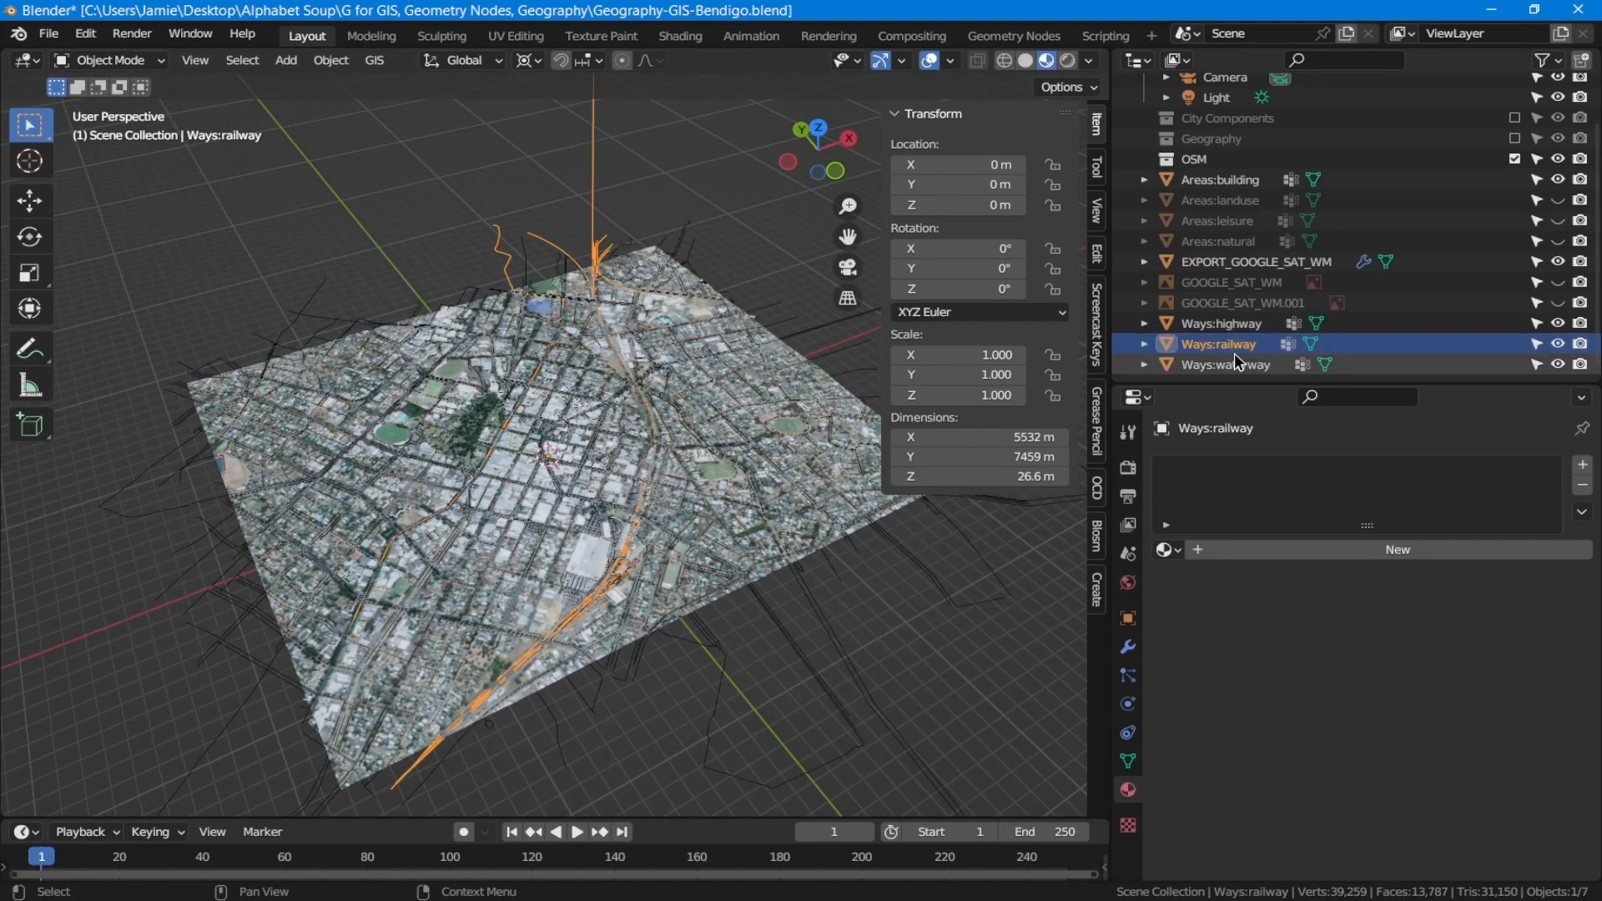
{"action": "left_click", "coordinate": [1237, 367]}
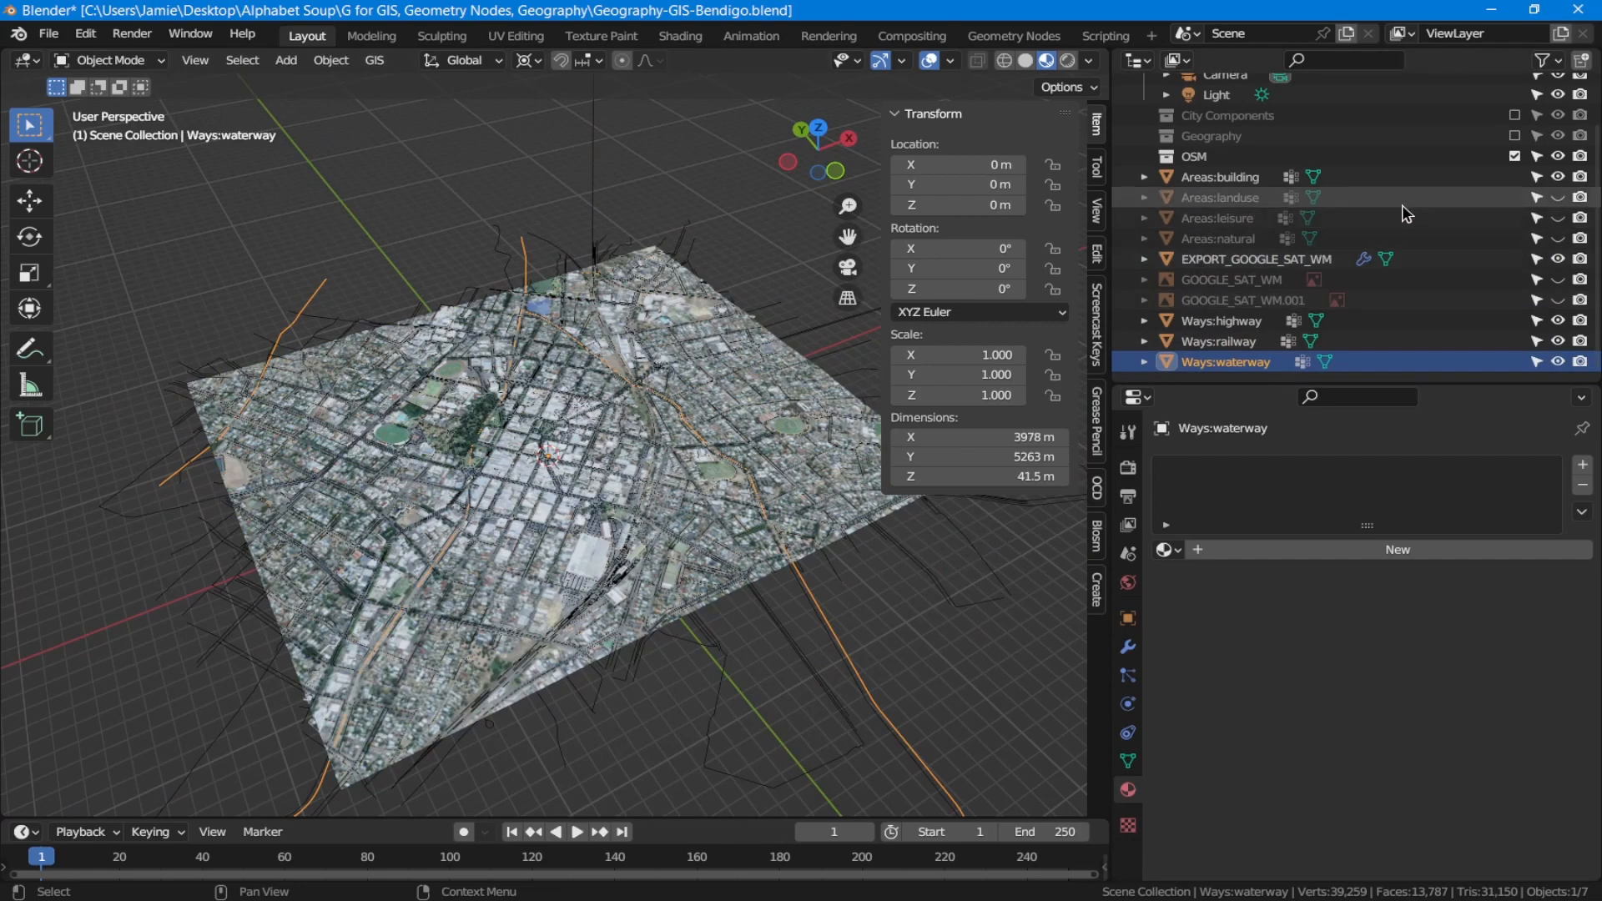
Show the Areas:landuse, Areas:leisure and Areas:natural objects, select each one in turn, and hide all three again.
{"action": "left_click_drag", "start_coordinate": [1556, 198], "coordinate": [1560, 238]}
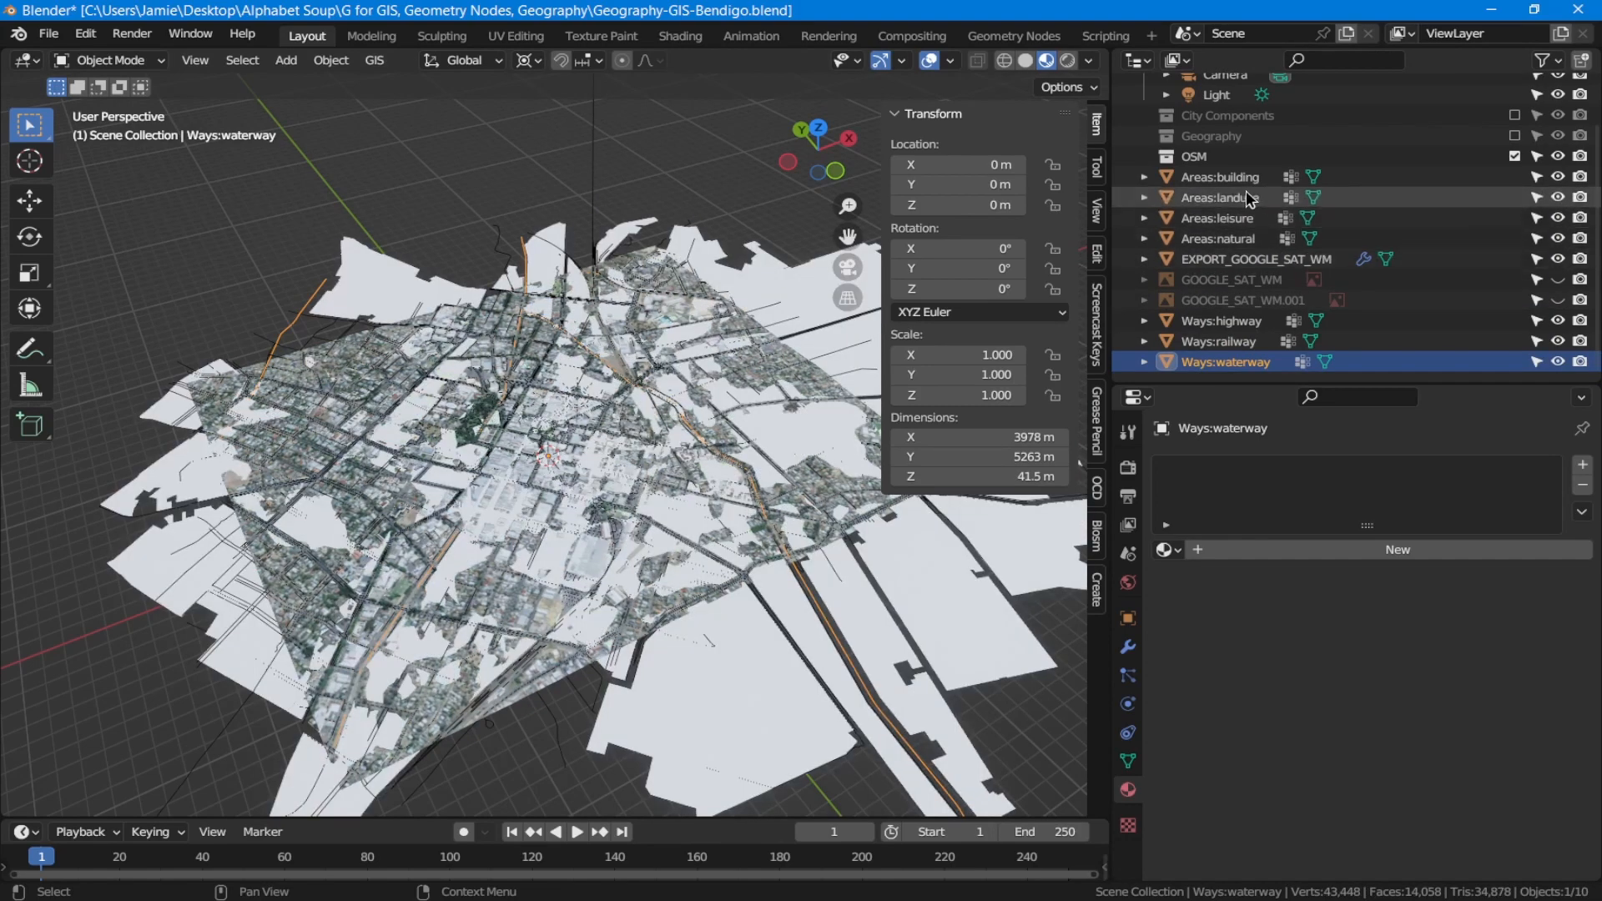
{"action": "left_click", "coordinate": [1244, 195]}
{"action": "left_click", "coordinate": [1234, 217]}
{"action": "left_click", "coordinate": [1226, 238]}
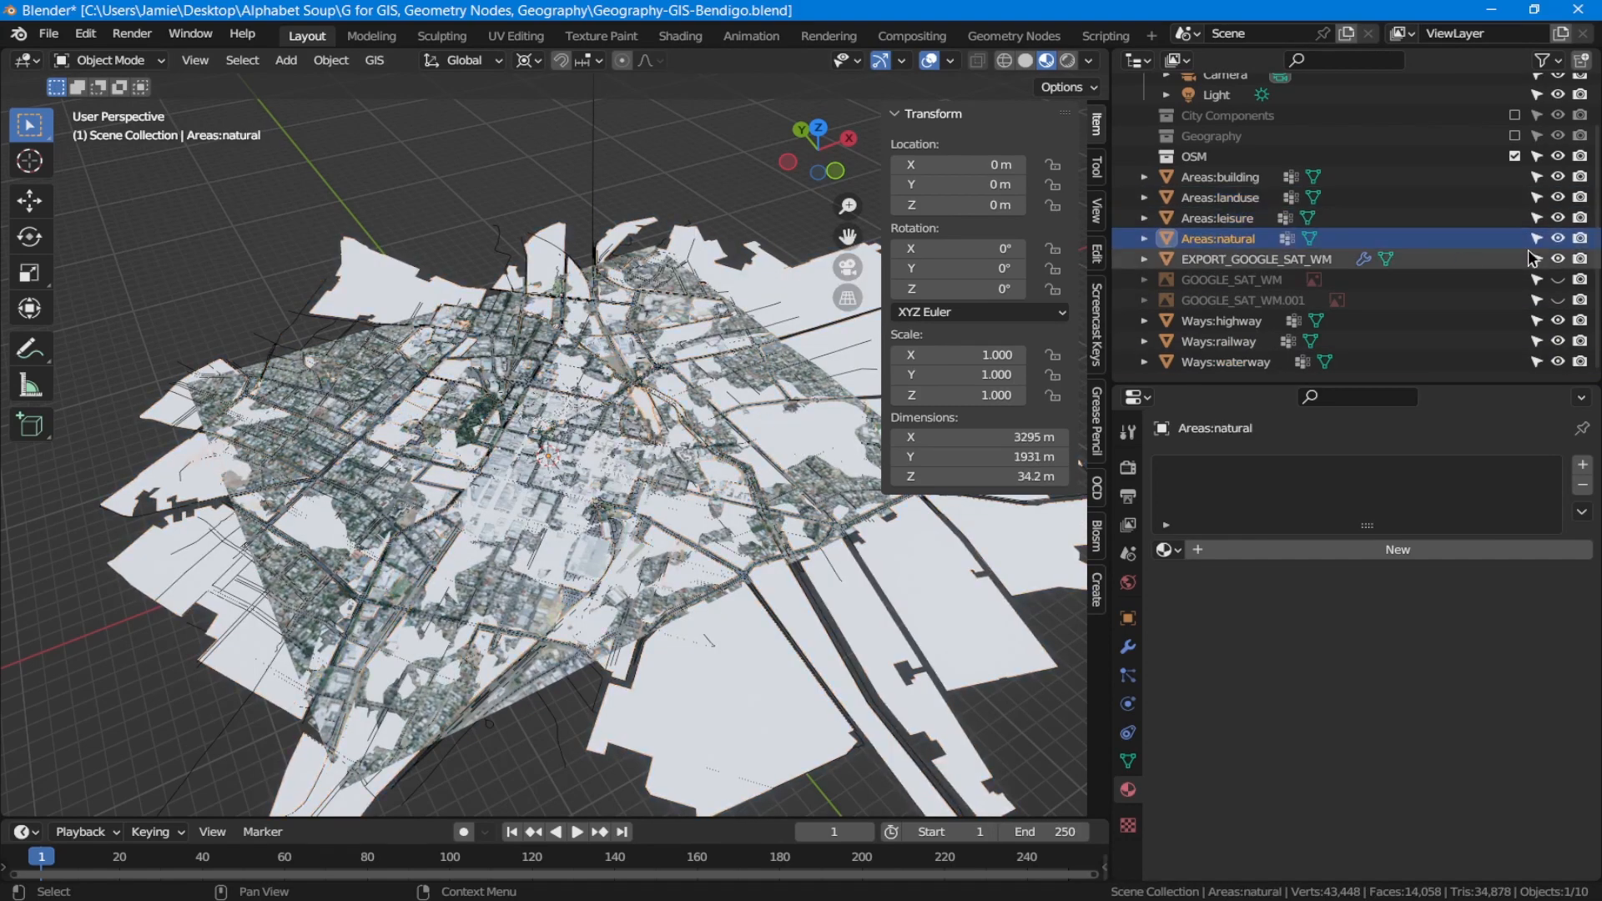
{"action": "mouse_move", "coordinate": [1558, 219]}
{"action": "left_mouse_down"}
{"action": "mouse_move", "coordinate": [1559, 200]}
{"action": "mouse_move", "coordinate": [1558, 238]}
{"action": "left_mouse_up"}
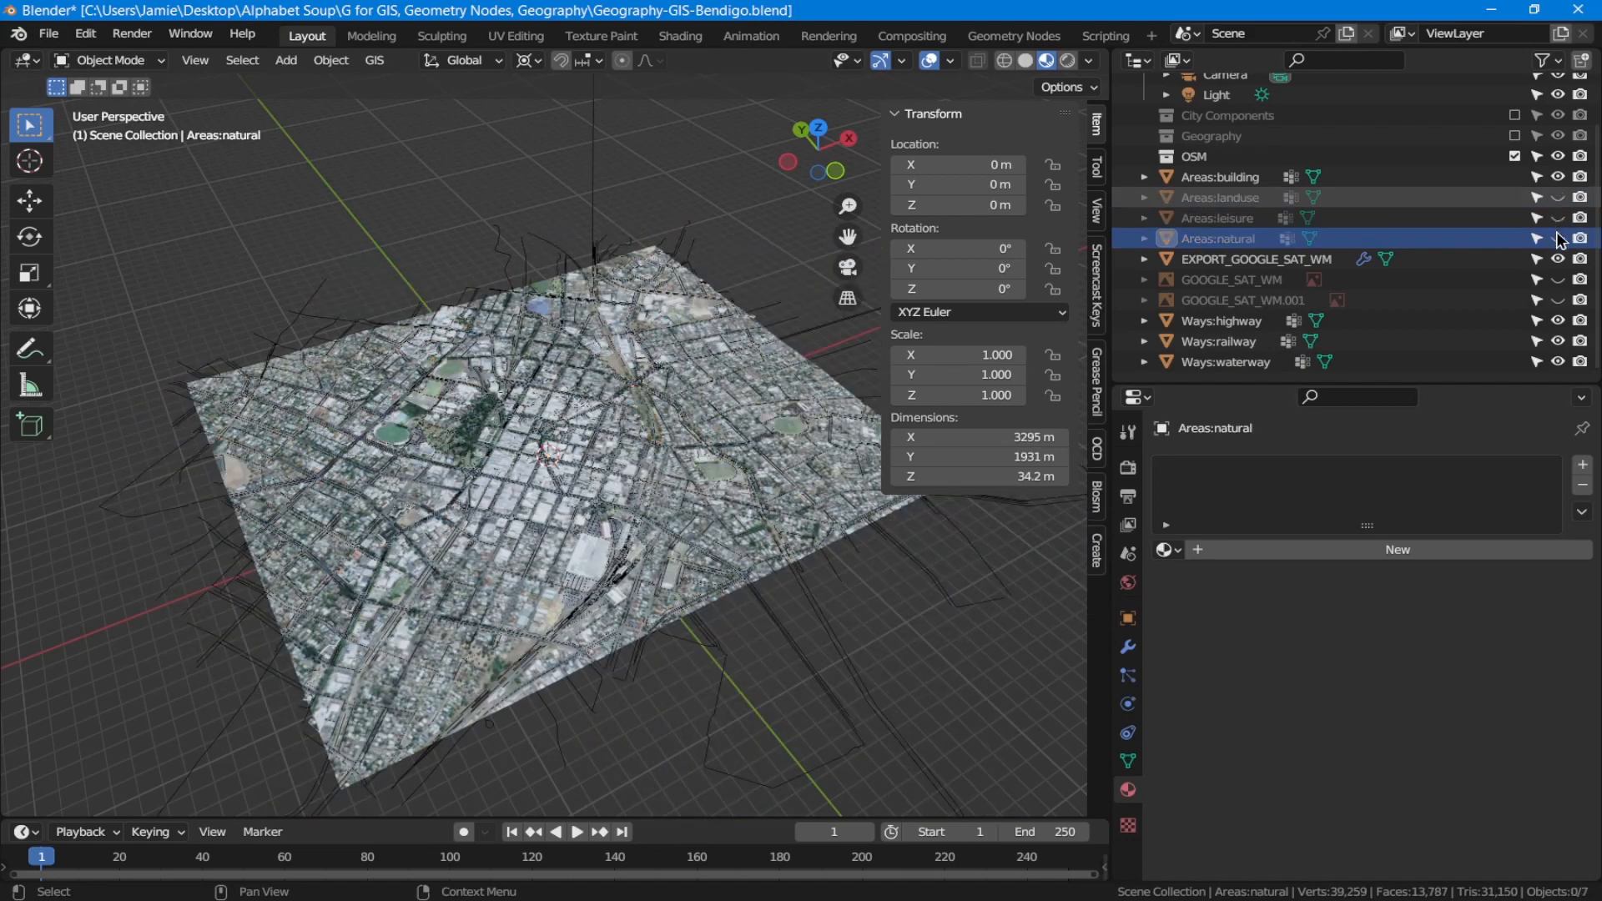
Inspect the terrain up close, switch to the Geography-GIS+OSM-Bendigo.blend window and examine its building collection.
{"action": "middle_click_drag", "start_coordinate": [526, 463], "coordinate": [576, 403]}
{"action": "scroll", "coordinate": [546, 463], "scroll_direction": "up", "scroll_amount": 4}
{"action": "middle_click_drag", "start_coordinate": [571, 477], "coordinate": [593, 449]}
{"action": "scroll", "coordinate": [586, 464], "scroll_direction": "up", "scroll_amount": 2}
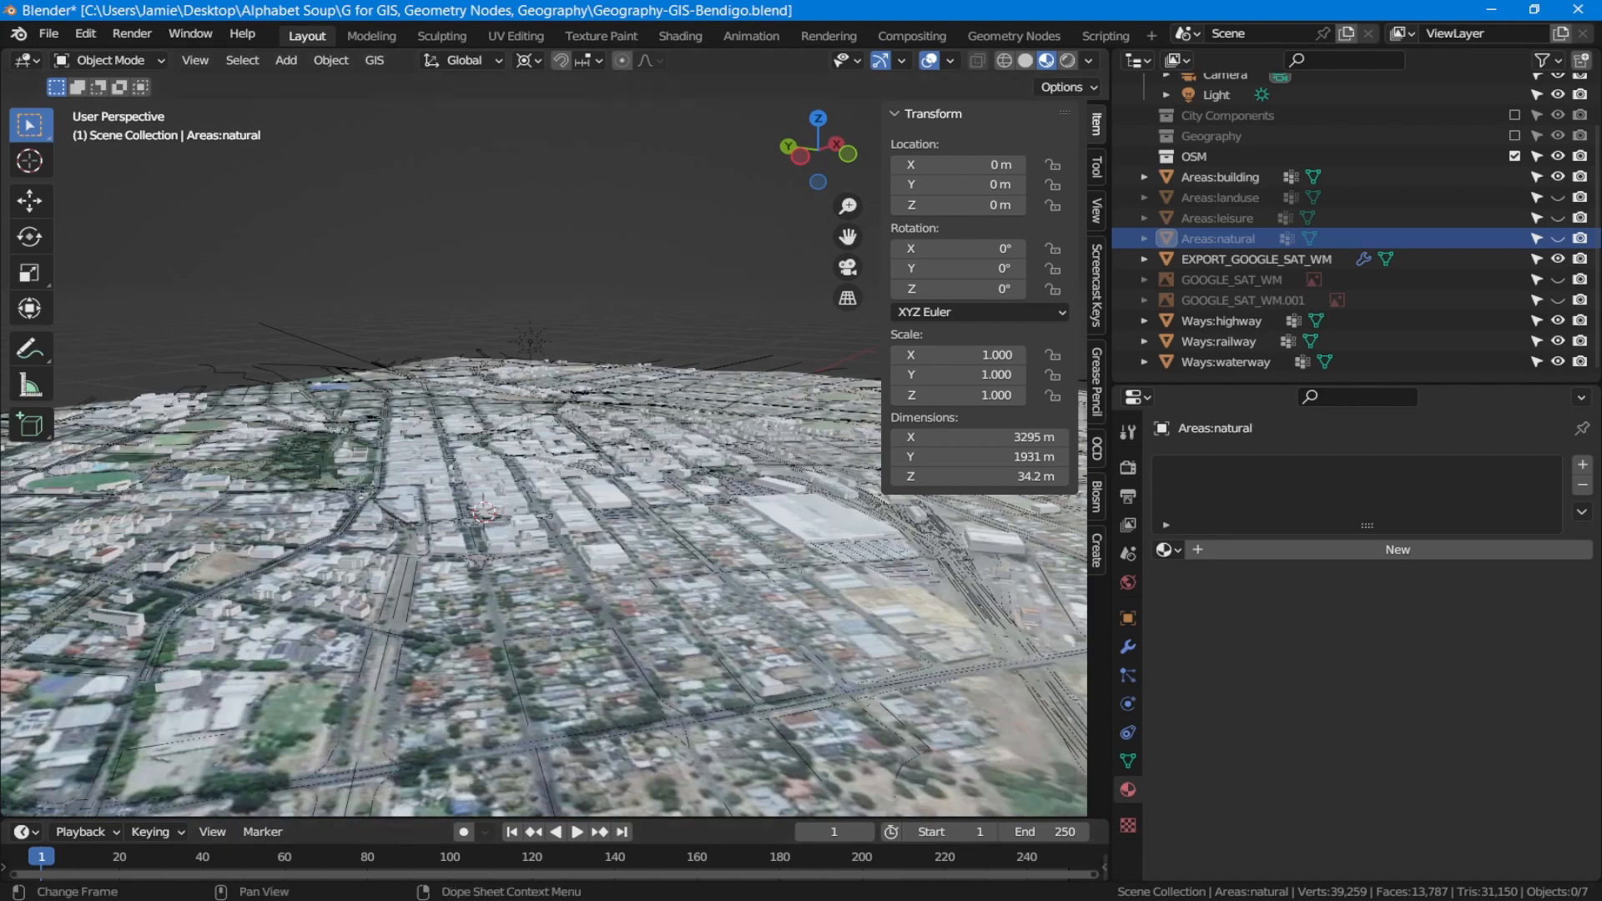
{"action": "left_click", "coordinate": [304, 900]}
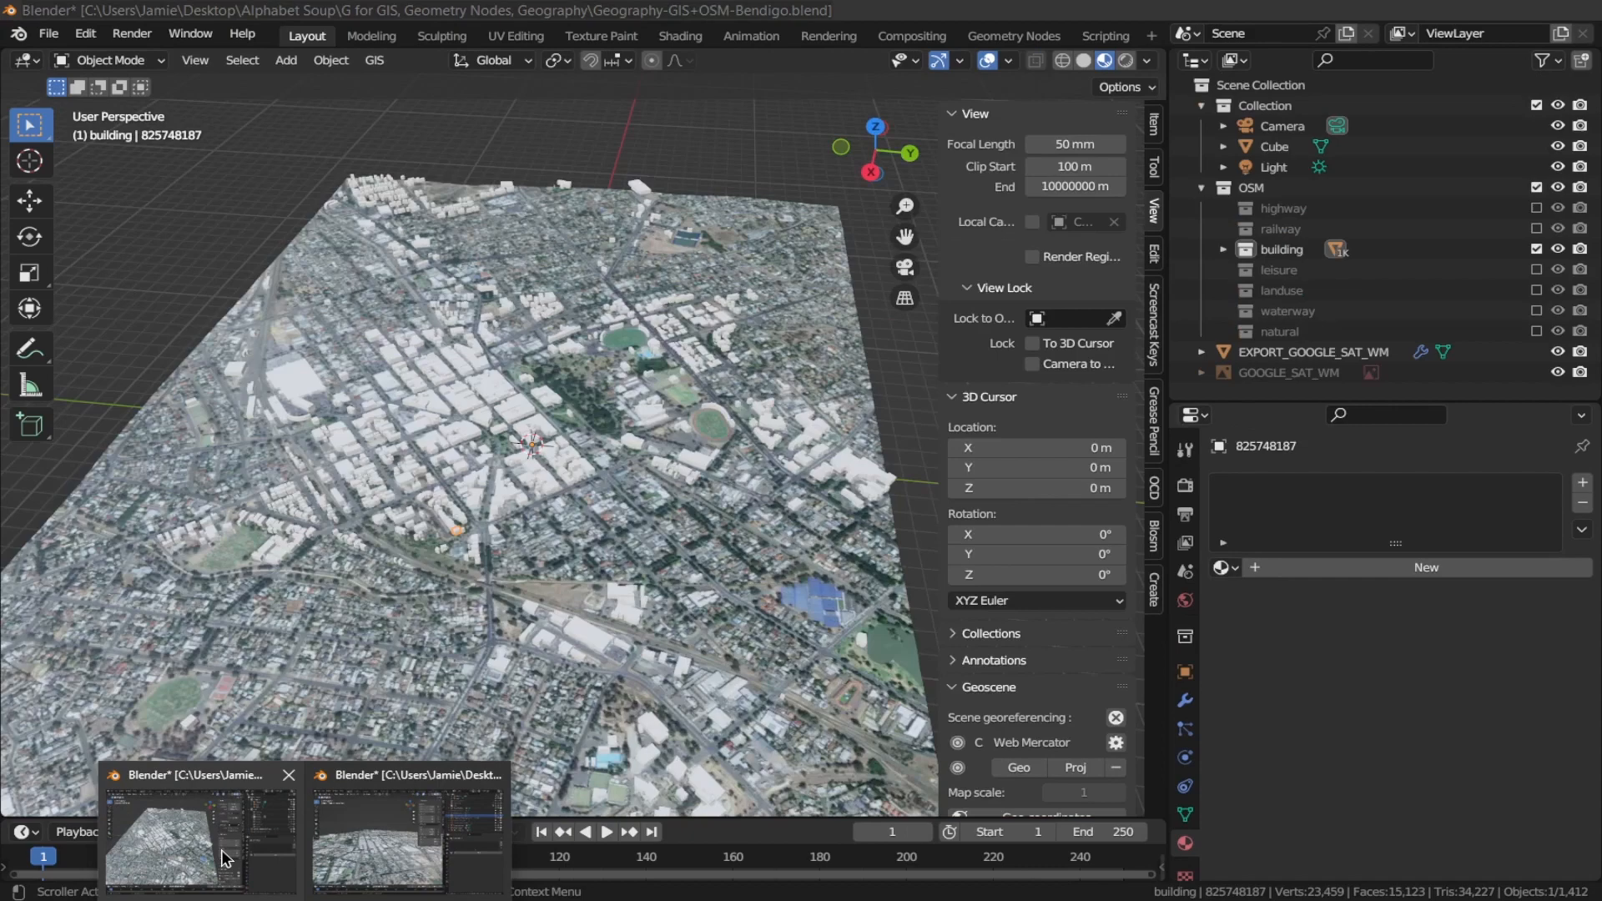
{"action": "left_click", "coordinate": [222, 849]}
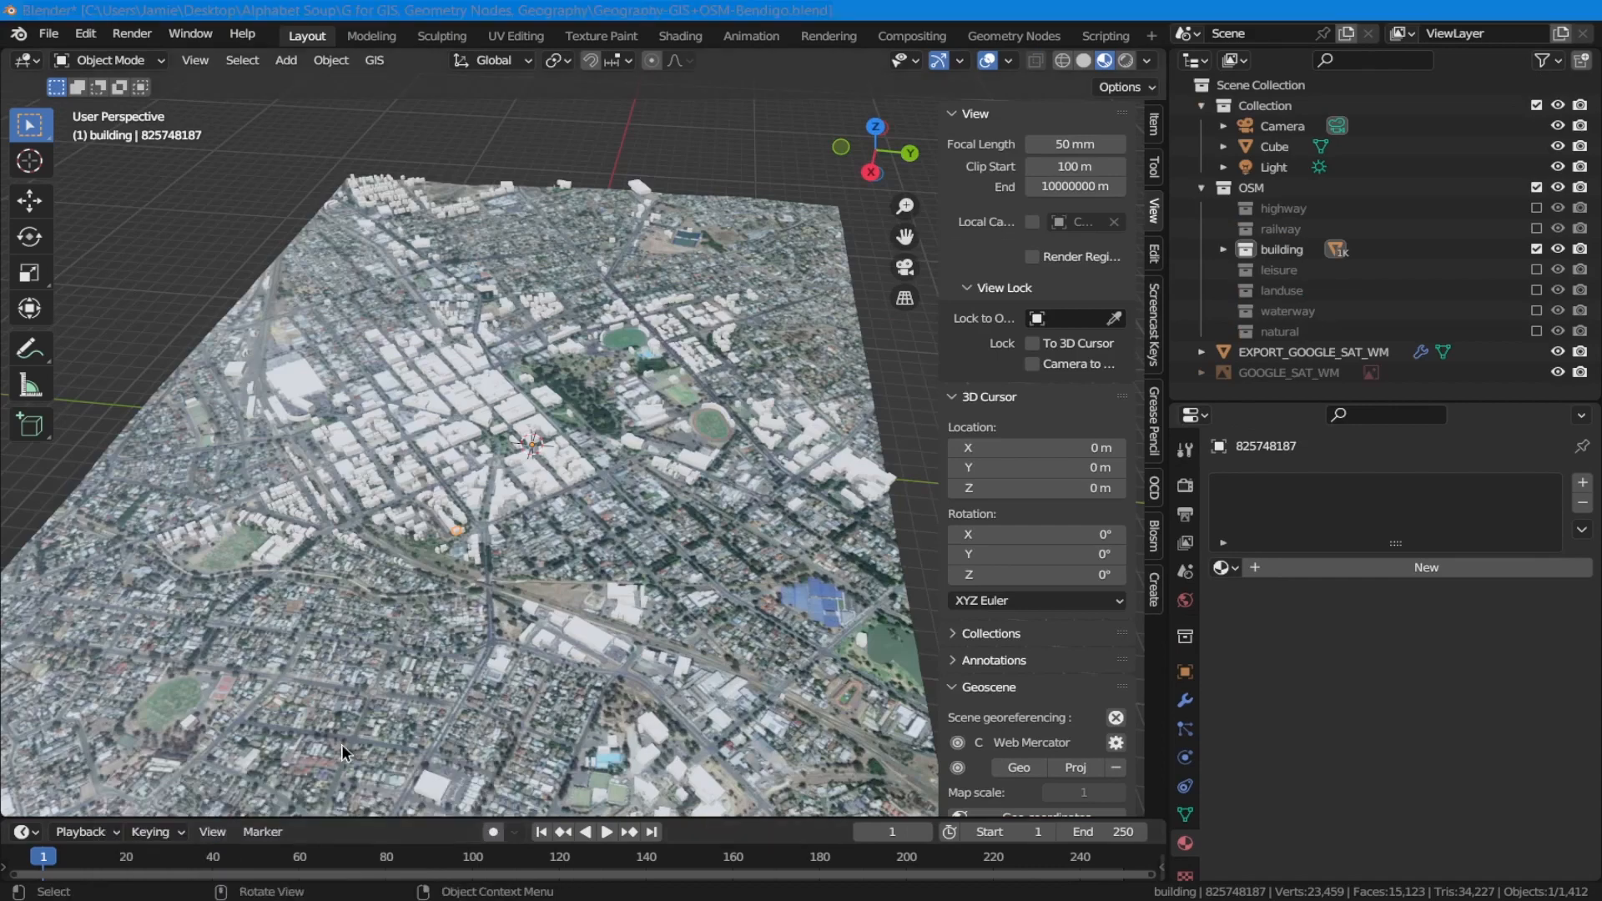
{"action": "scroll", "coordinate": [473, 562], "scroll_direction": "up", "scroll_amount": 3}
{"action": "middle_click_drag", "start_coordinate": [430, 622], "coordinate": [517, 567]}
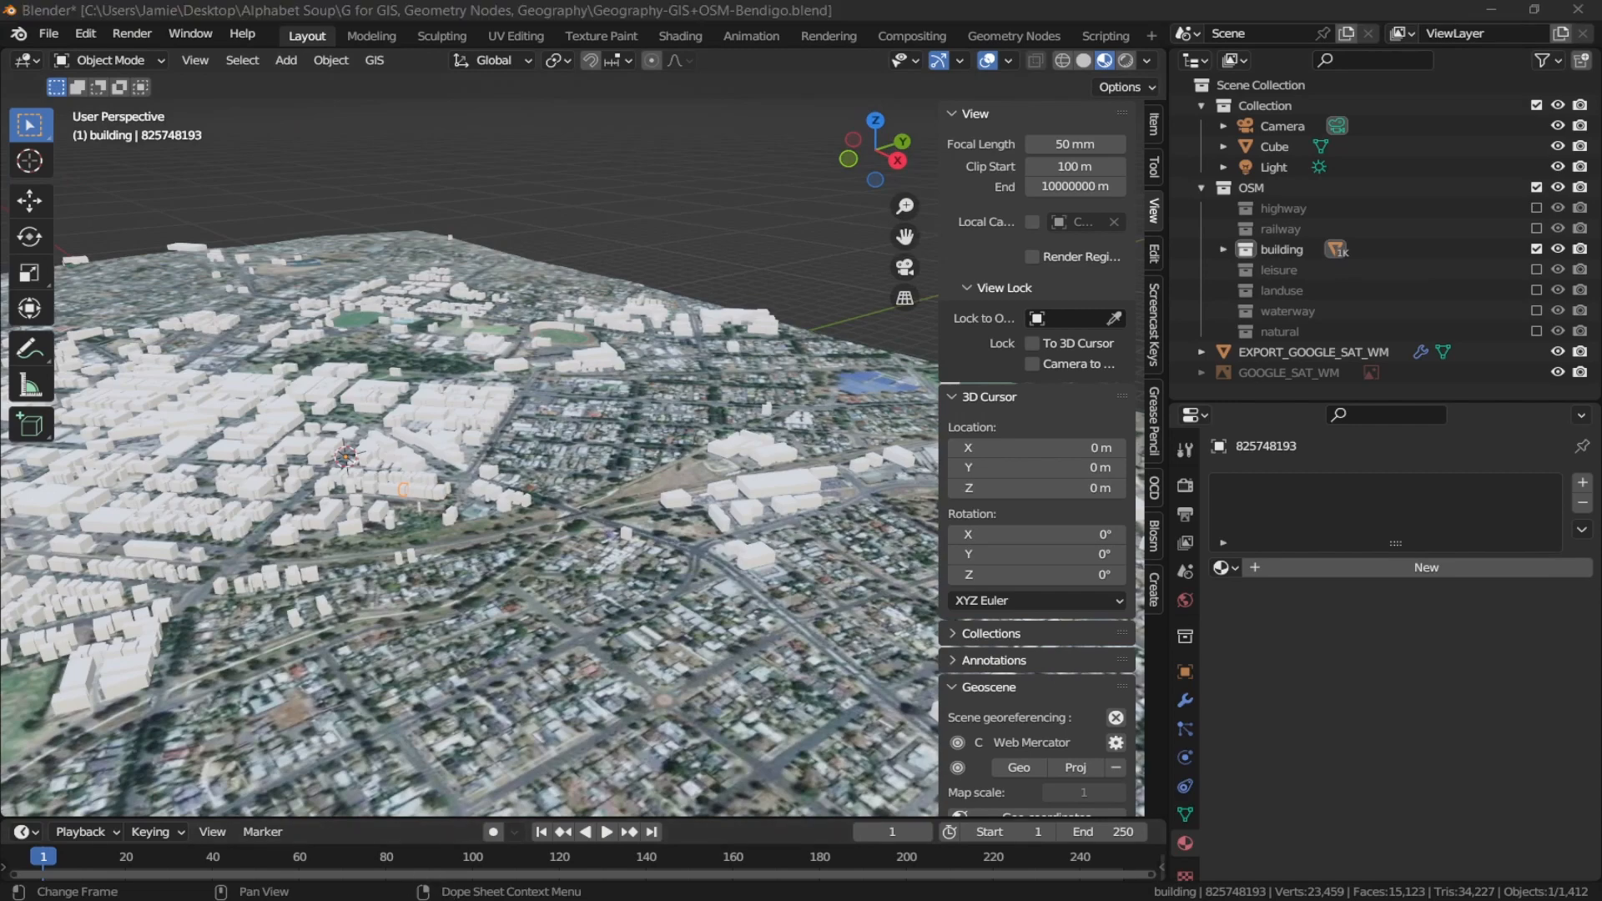
Switch back to the Geography-GIS-Bendigo.blend window, expand the vertex groups of Areas:building and choose "Name:8 Sisters Cafe & Grill".
{"action": "mouse_move", "coordinate": [429, 888]}
{"action": "left_click", "coordinate": [401, 851]}
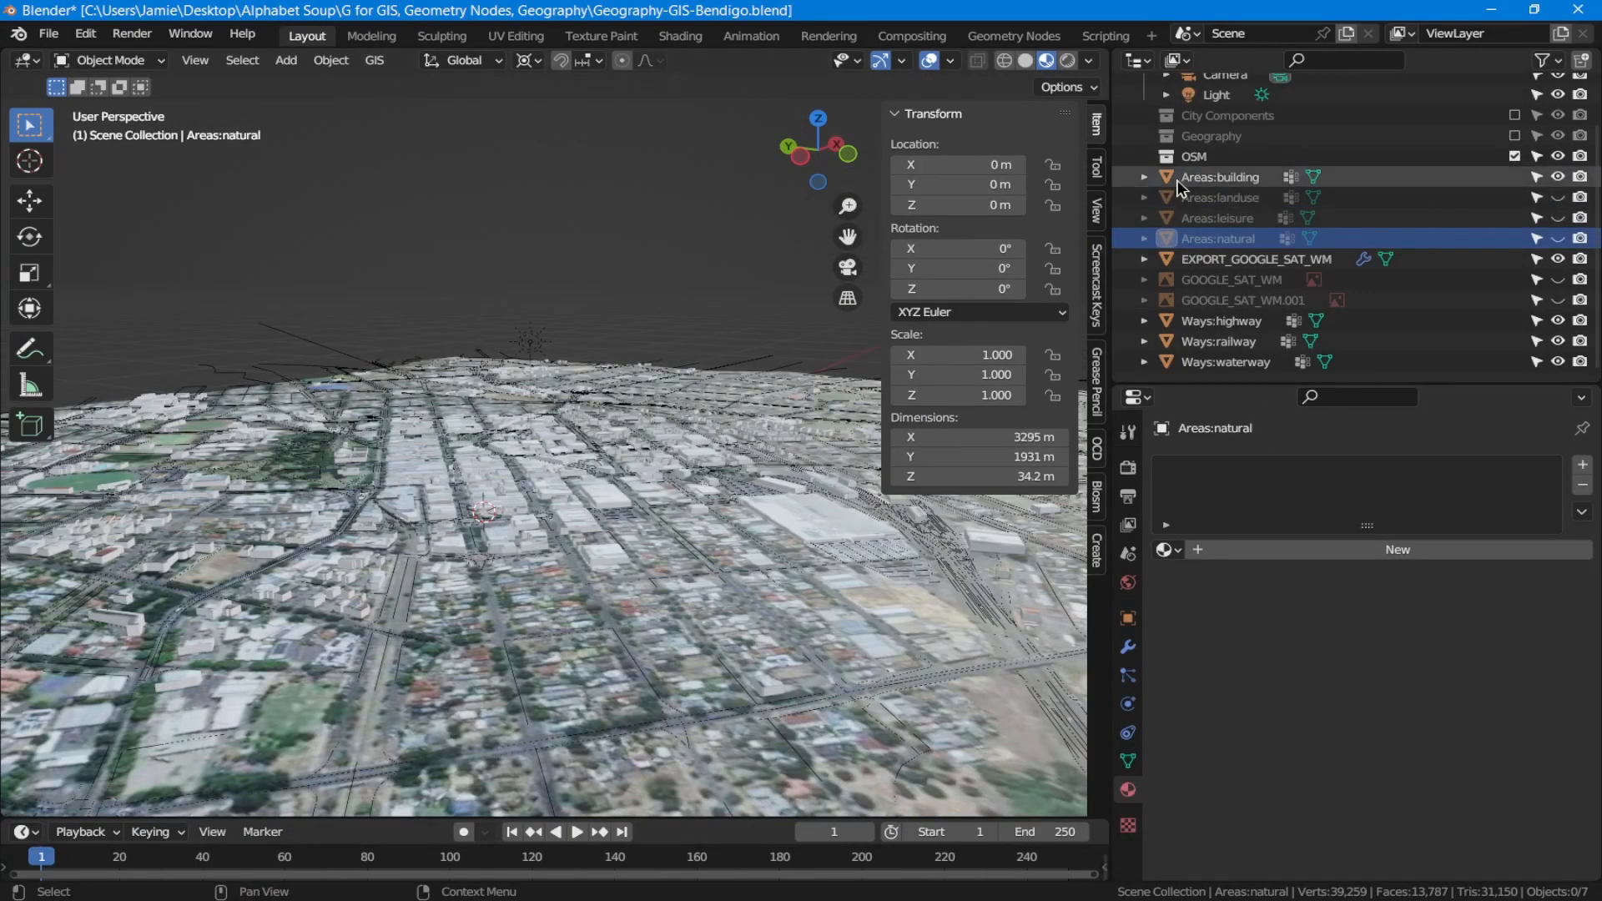
{"action": "left_click", "coordinate": [1150, 177]}
{"action": "left_click", "coordinate": [1167, 217]}
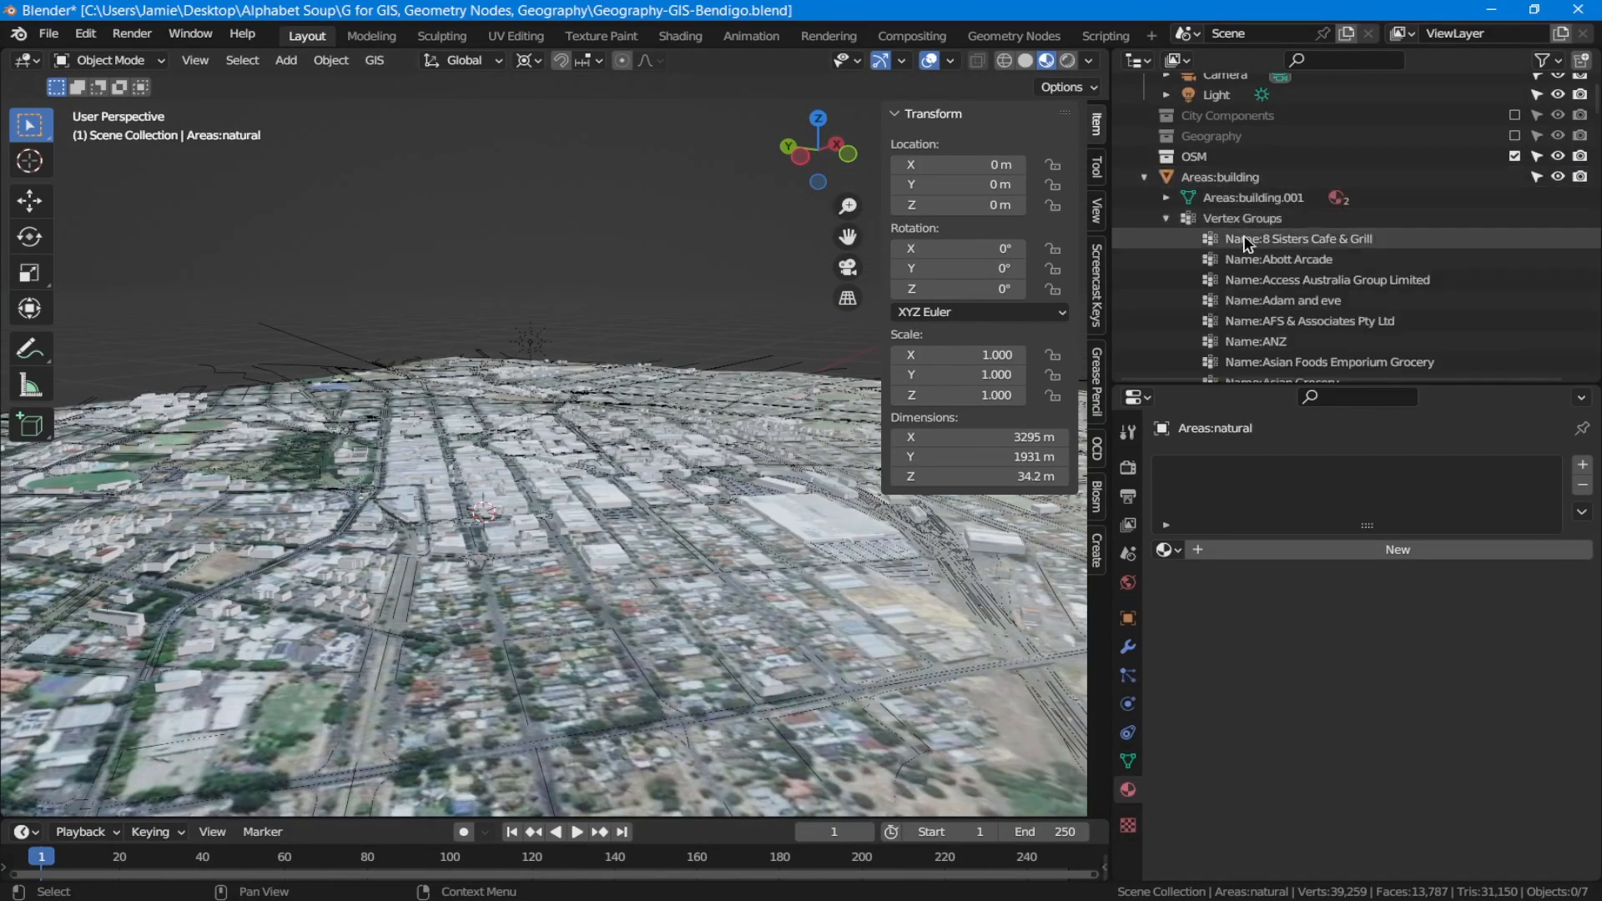
{"action": "left_click", "coordinate": [1289, 238]}
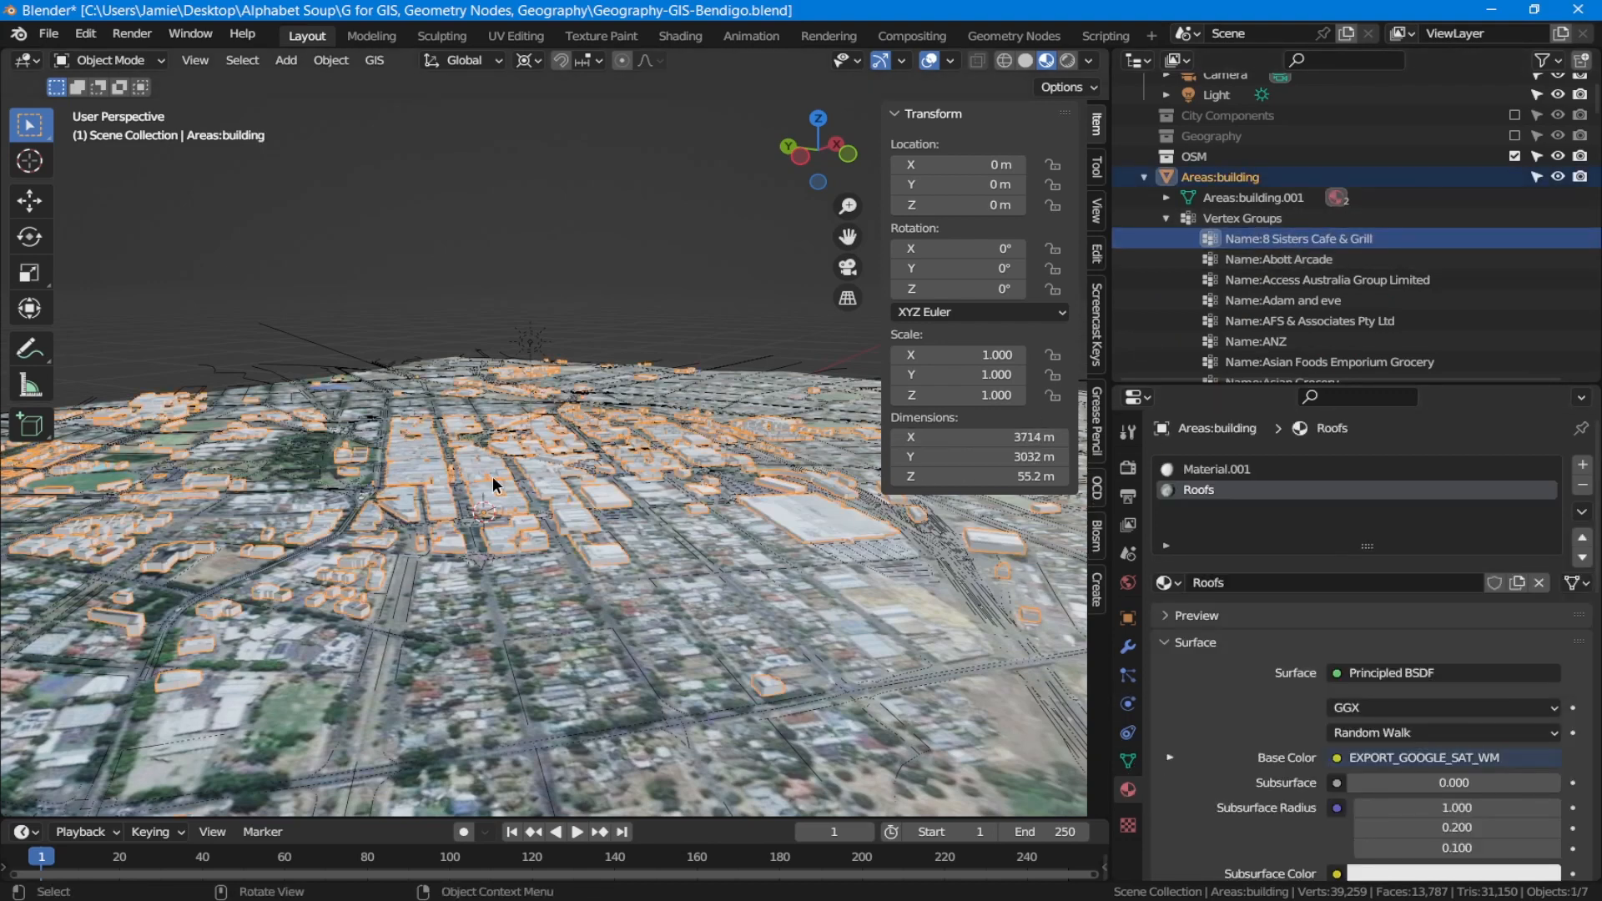
Enter Edit Mode on Areas:building and select the geometry assigned to the 8 Sisters Cafe & Grill vertex group.
{"action": "key", "text": "Tab"}
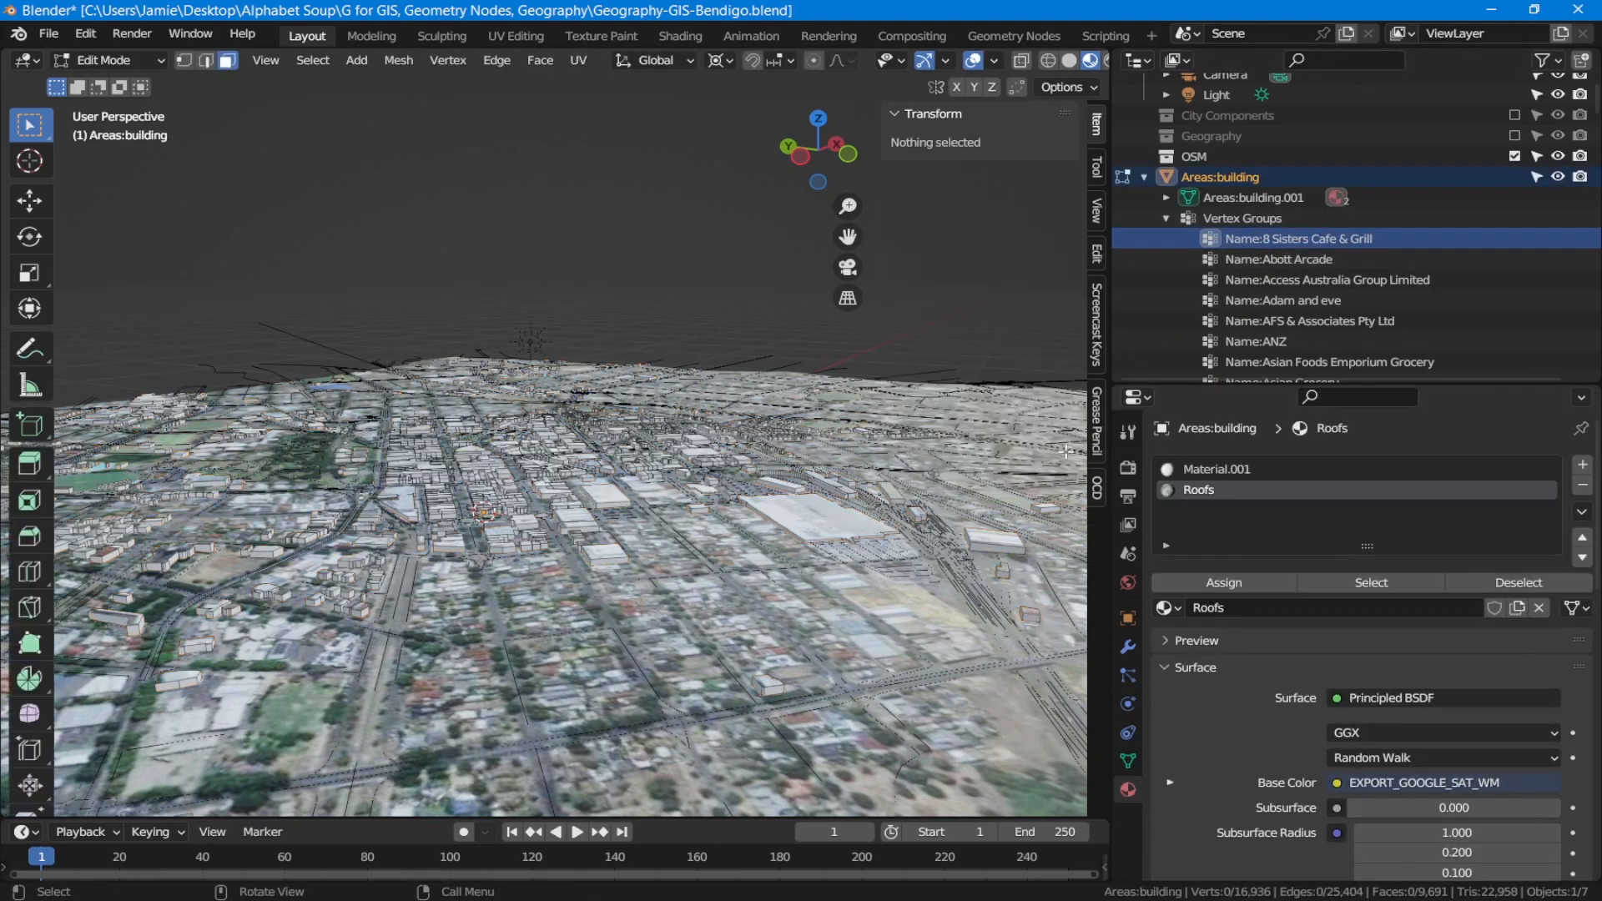
{"action": "left_click", "coordinate": [1127, 760]}
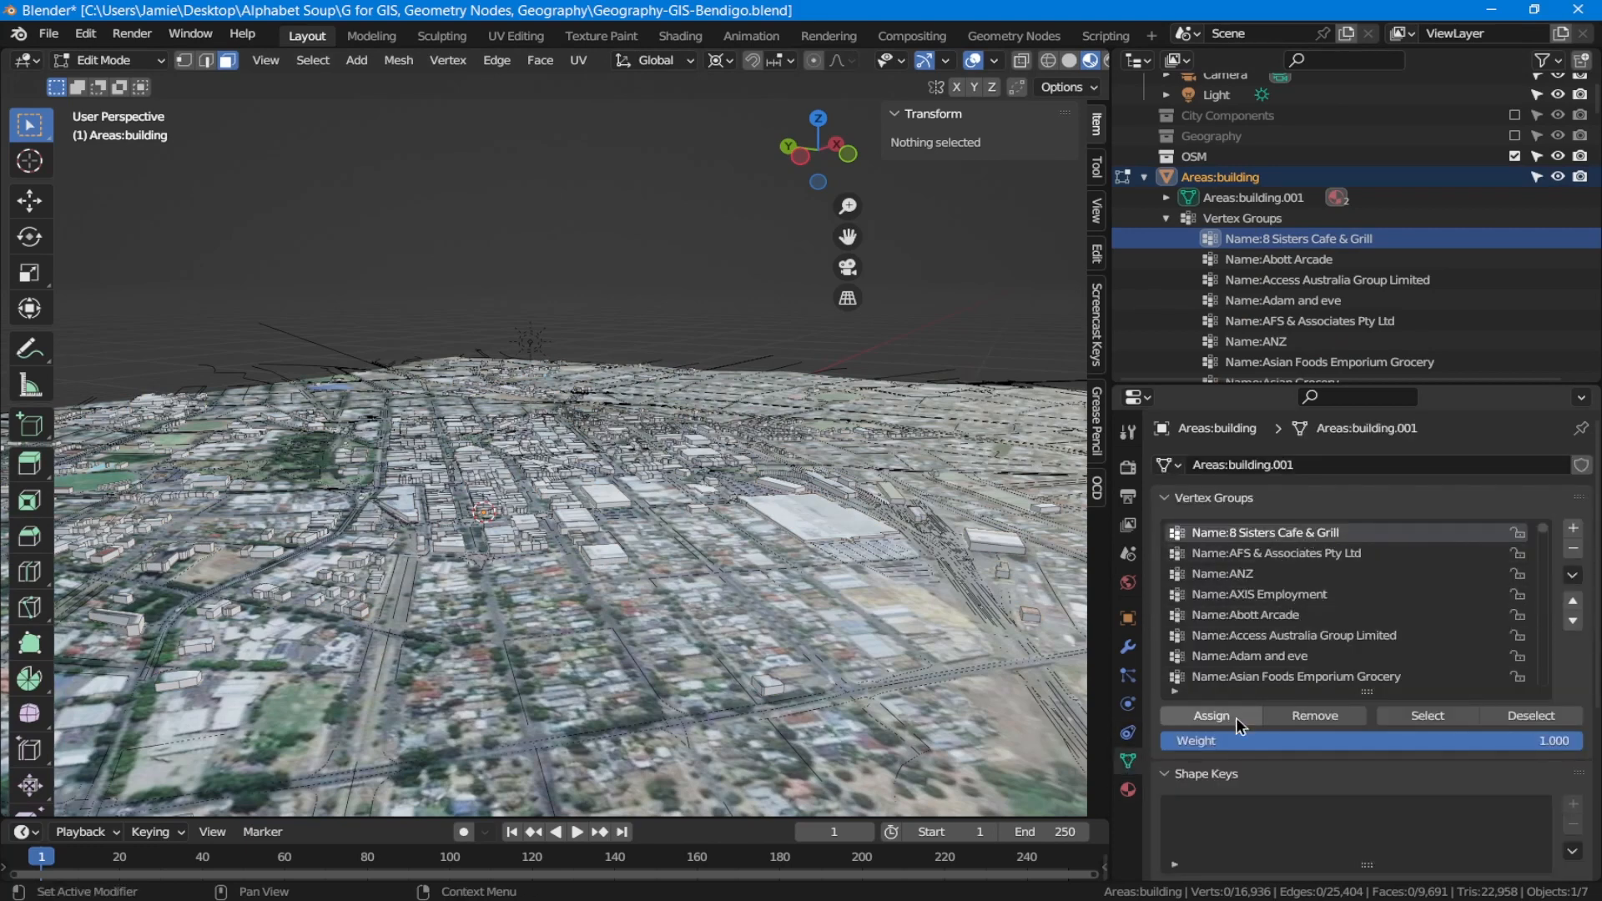
{"action": "left_click", "coordinate": [1428, 717]}
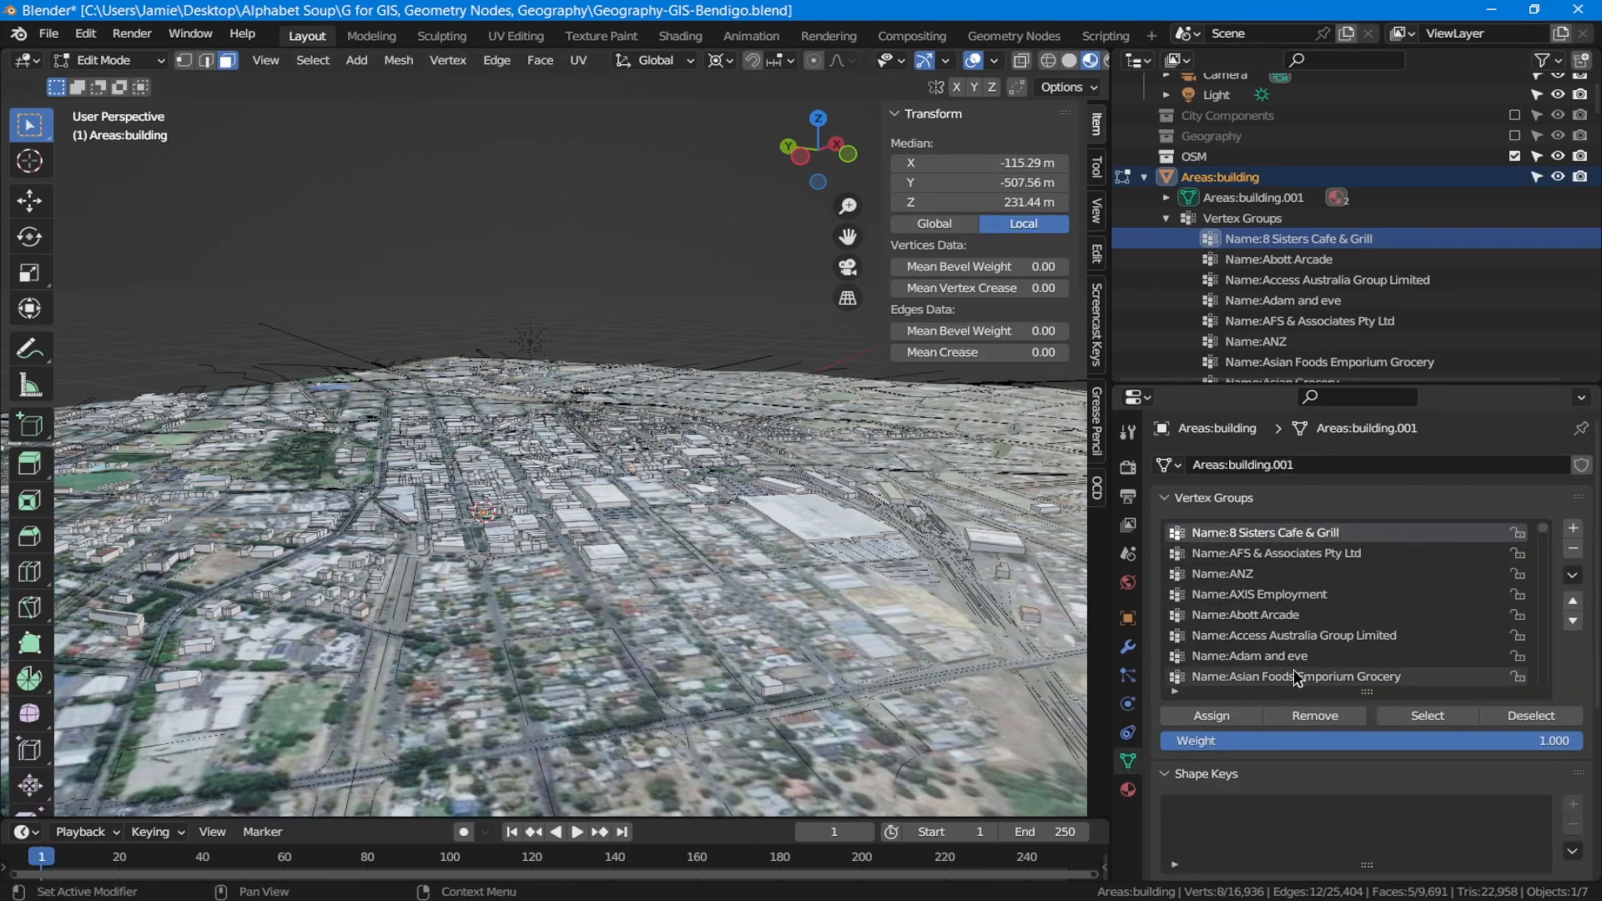
Add the geometry of the Bendigo Bank vertex group to the selection and inspect the selected buildings in the city.
{"action": "scroll", "coordinate": [1281, 605], "scroll_direction": "down", "scroll_amount": 8}
{"action": "left_click", "coordinate": [1276, 594]}
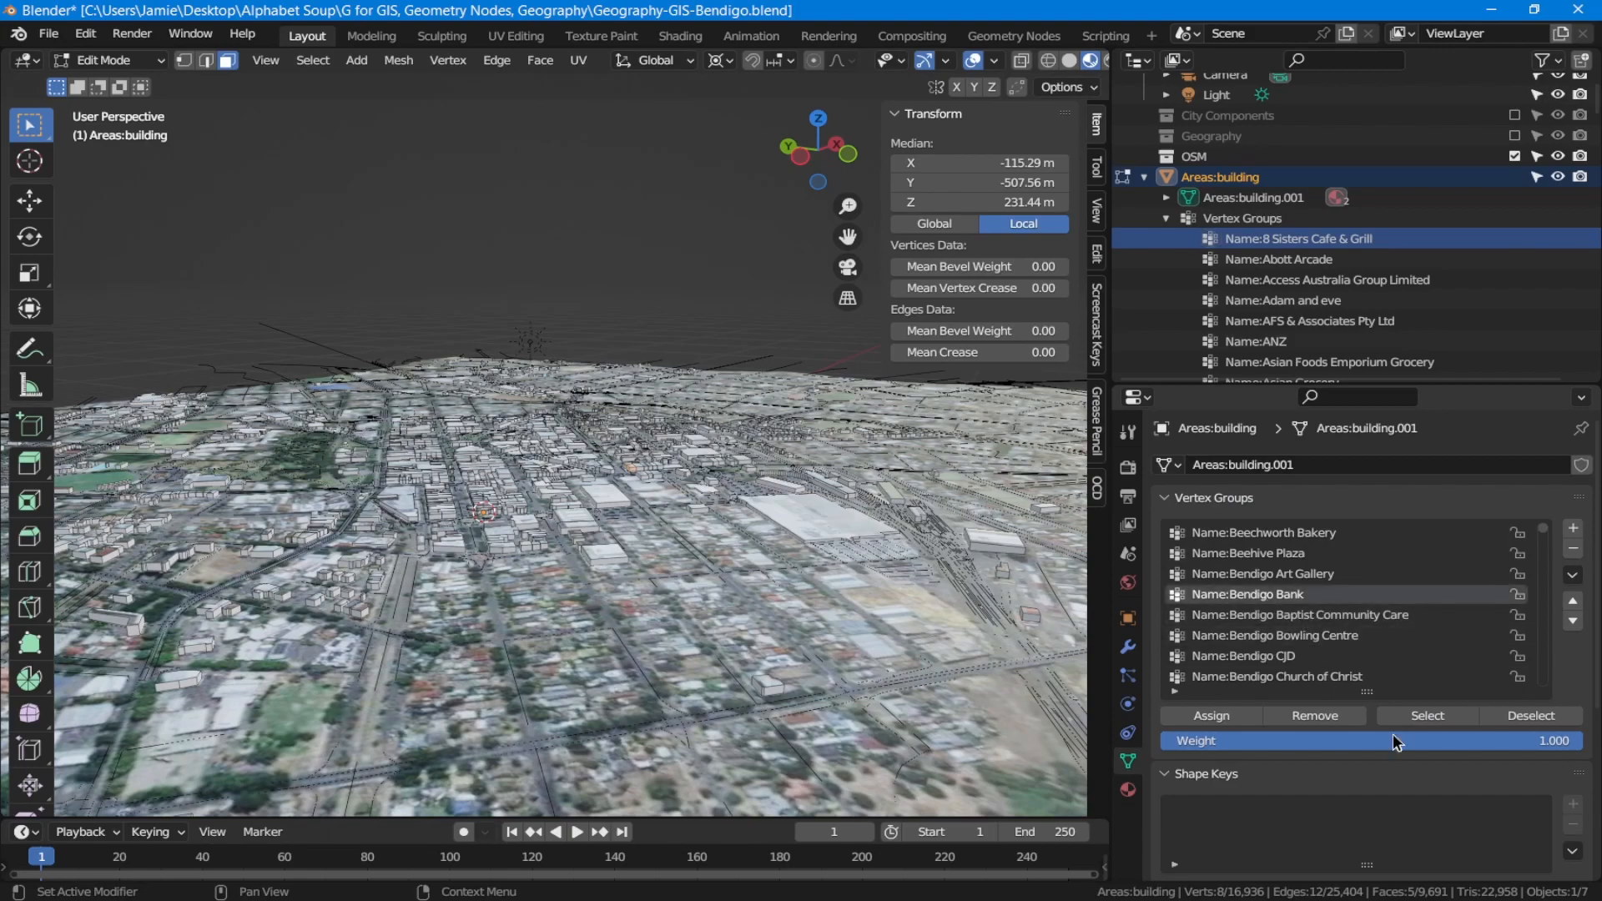
{"action": "left_click", "coordinate": [1427, 716]}
{"action": "middle_click_drag", "start_coordinate": [717, 584], "coordinate": [642, 542]}
{"action": "scroll", "coordinate": [613, 492], "scroll_direction": "up", "scroll_amount": 6}
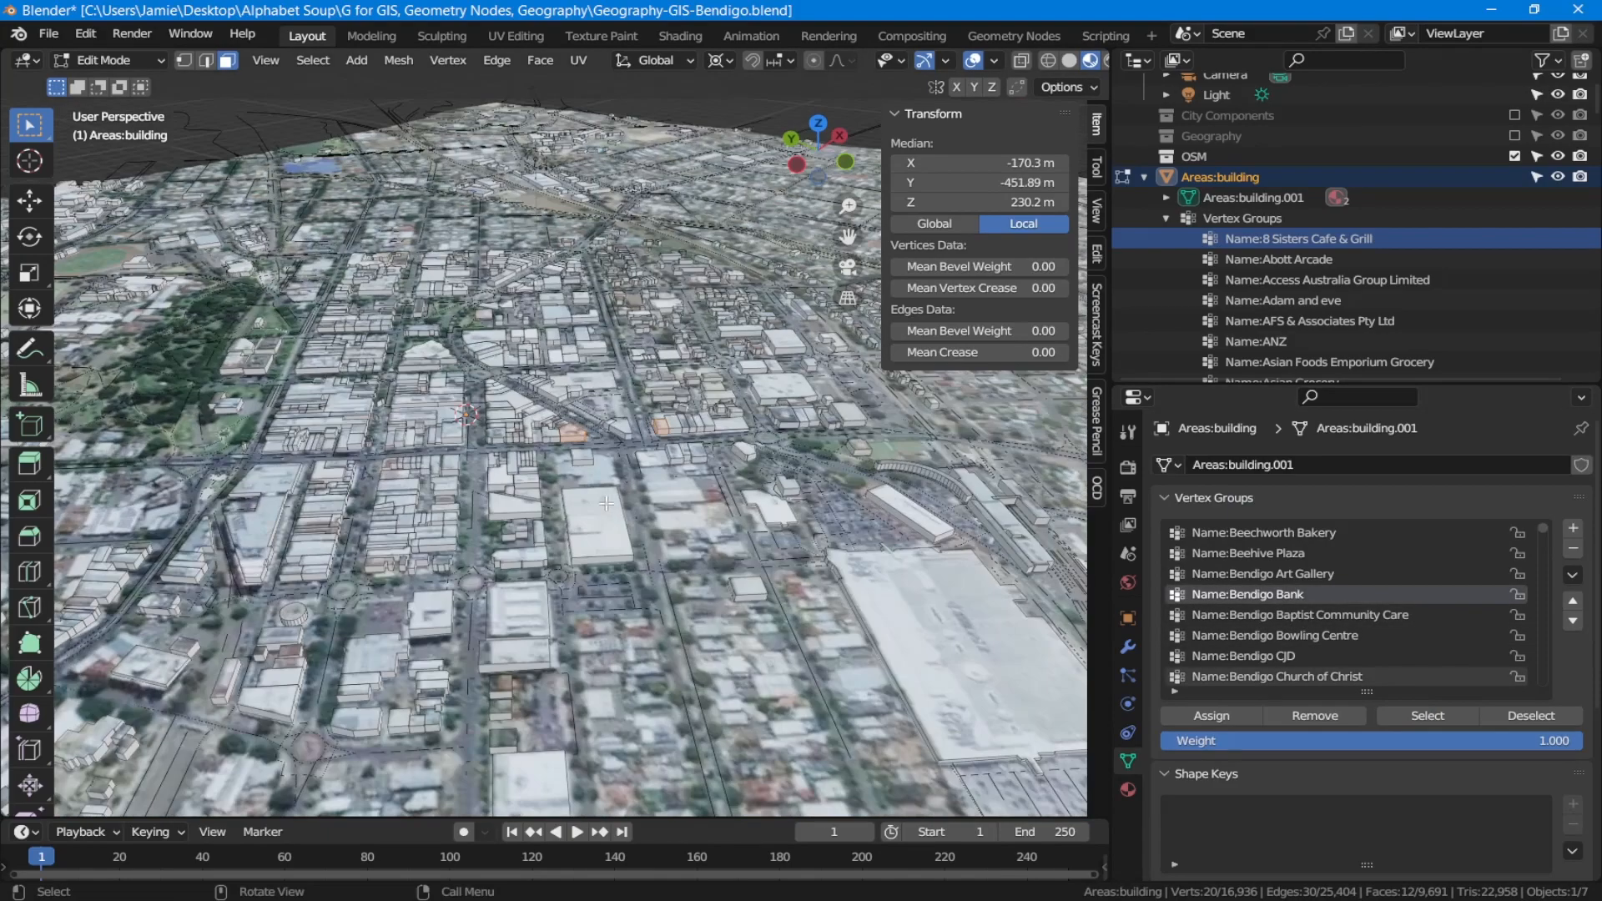
{"action": "middle_click_drag", "start_coordinate": [563, 417], "coordinate": [548, 450]}
{"action": "middle_click_drag", "start_coordinate": [125, 541], "coordinate": [461, 498], "text": "shift"}
{"action": "middle_click_drag", "start_coordinate": [797, 479], "coordinate": [607, 430], "text": "shift"}
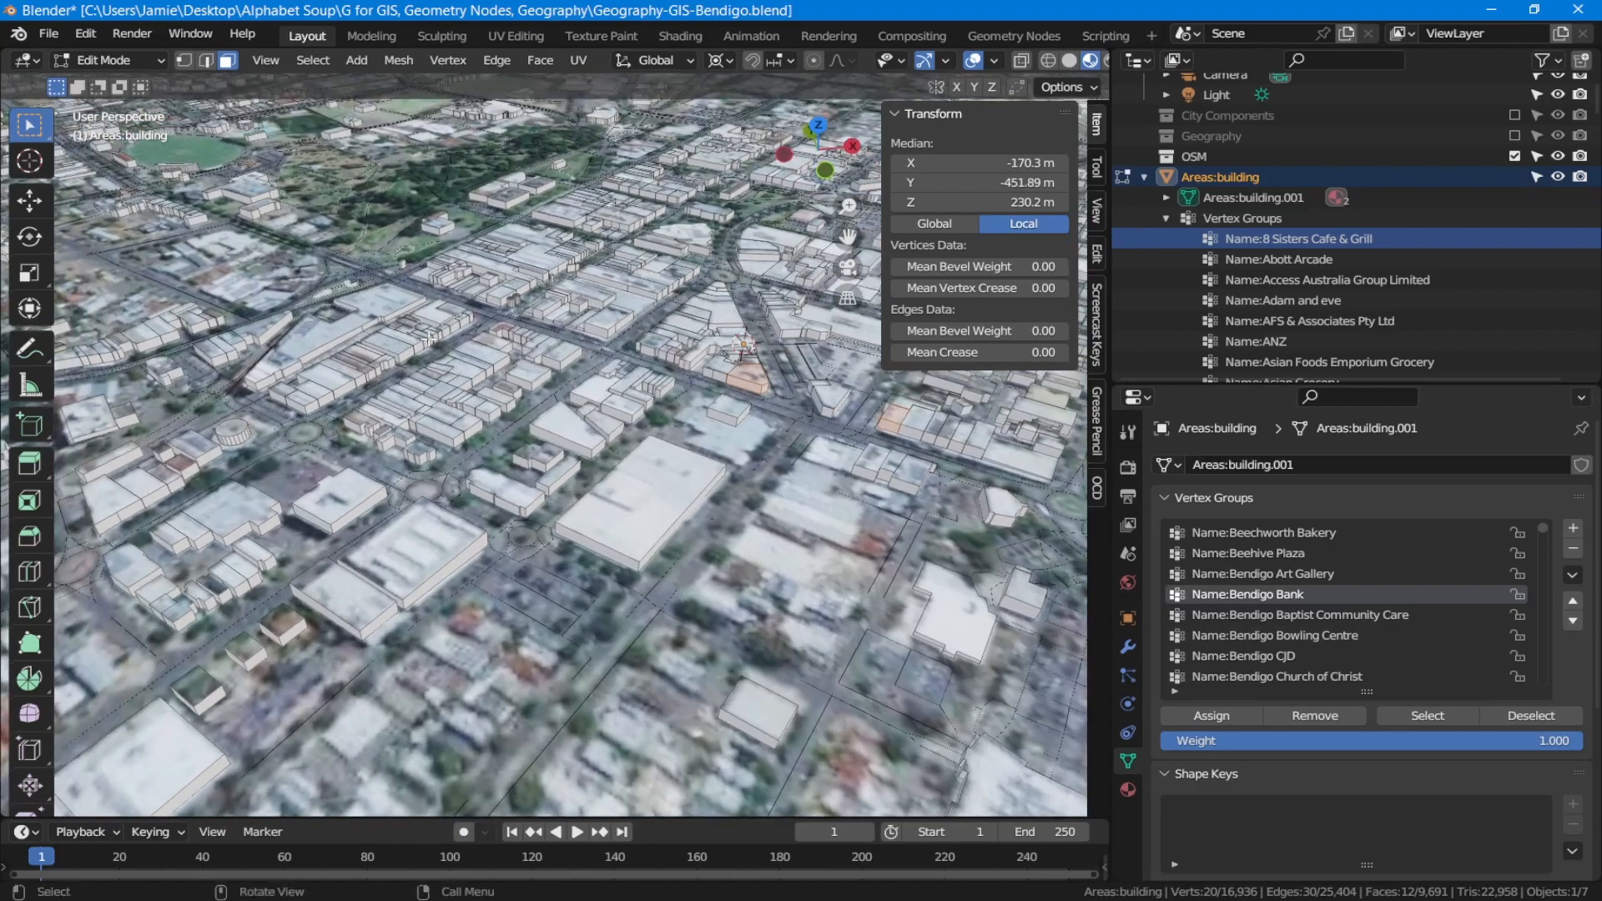
{"action": "middle_click_drag", "start_coordinate": [520, 392], "coordinate": [711, 479]}
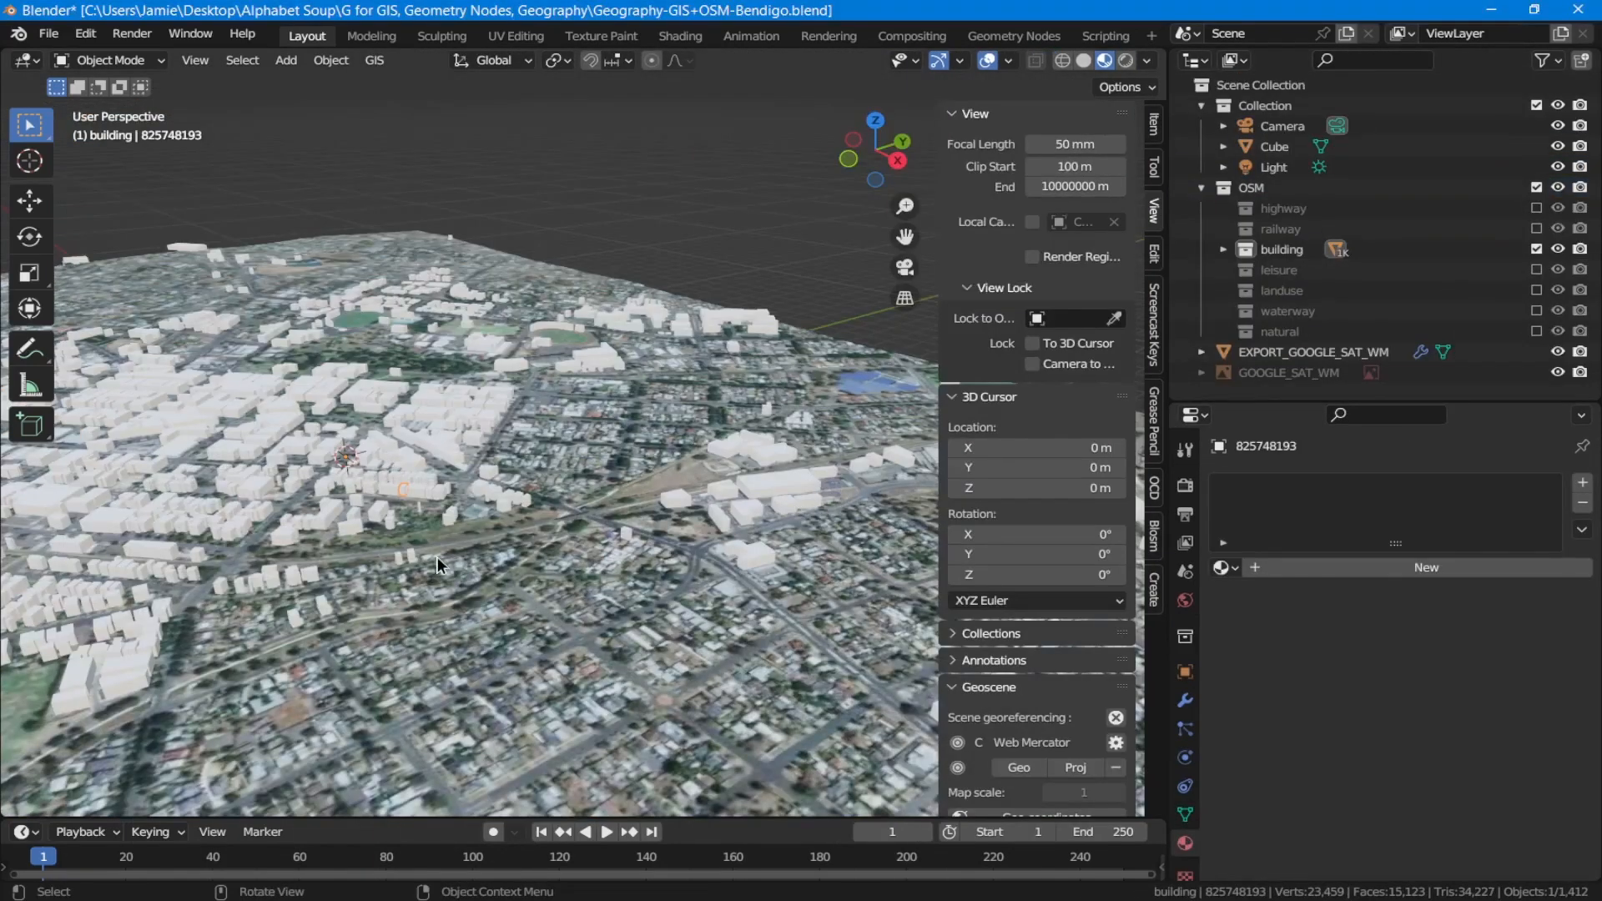
In the Geography-GIS+OSM-Bendigo.blend window, select individual buildings, including Bendigo Town Hall, to check their object names.
{"action": "middle_click_drag", "start_coordinate": [438, 557], "coordinate": [618, 545]}
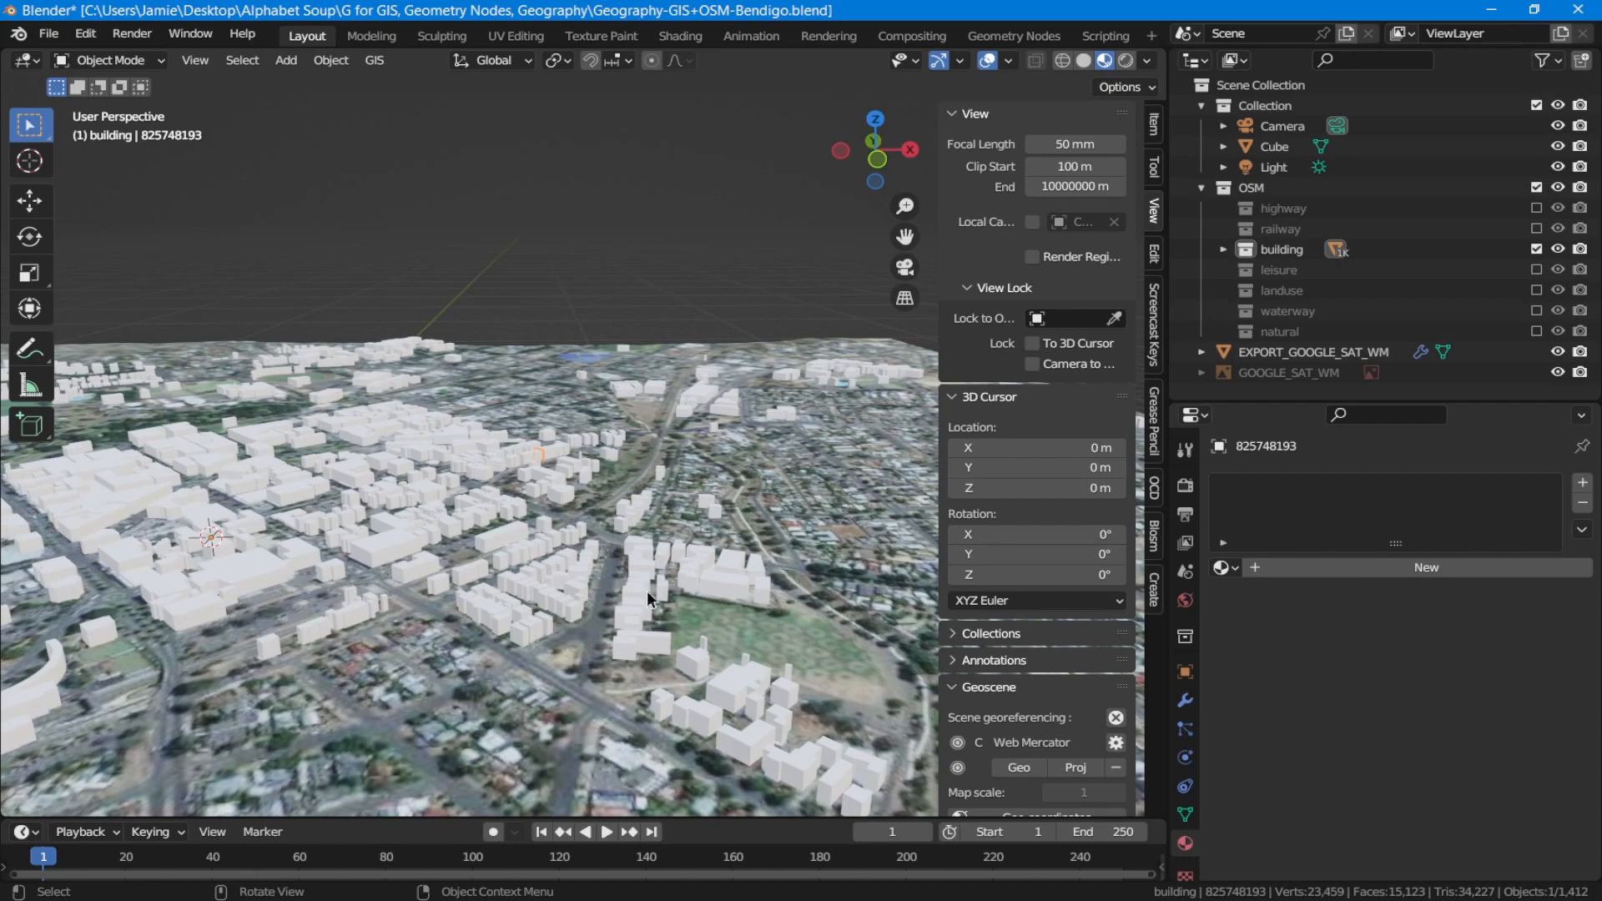
{"action": "left_click", "coordinate": [692, 572]}
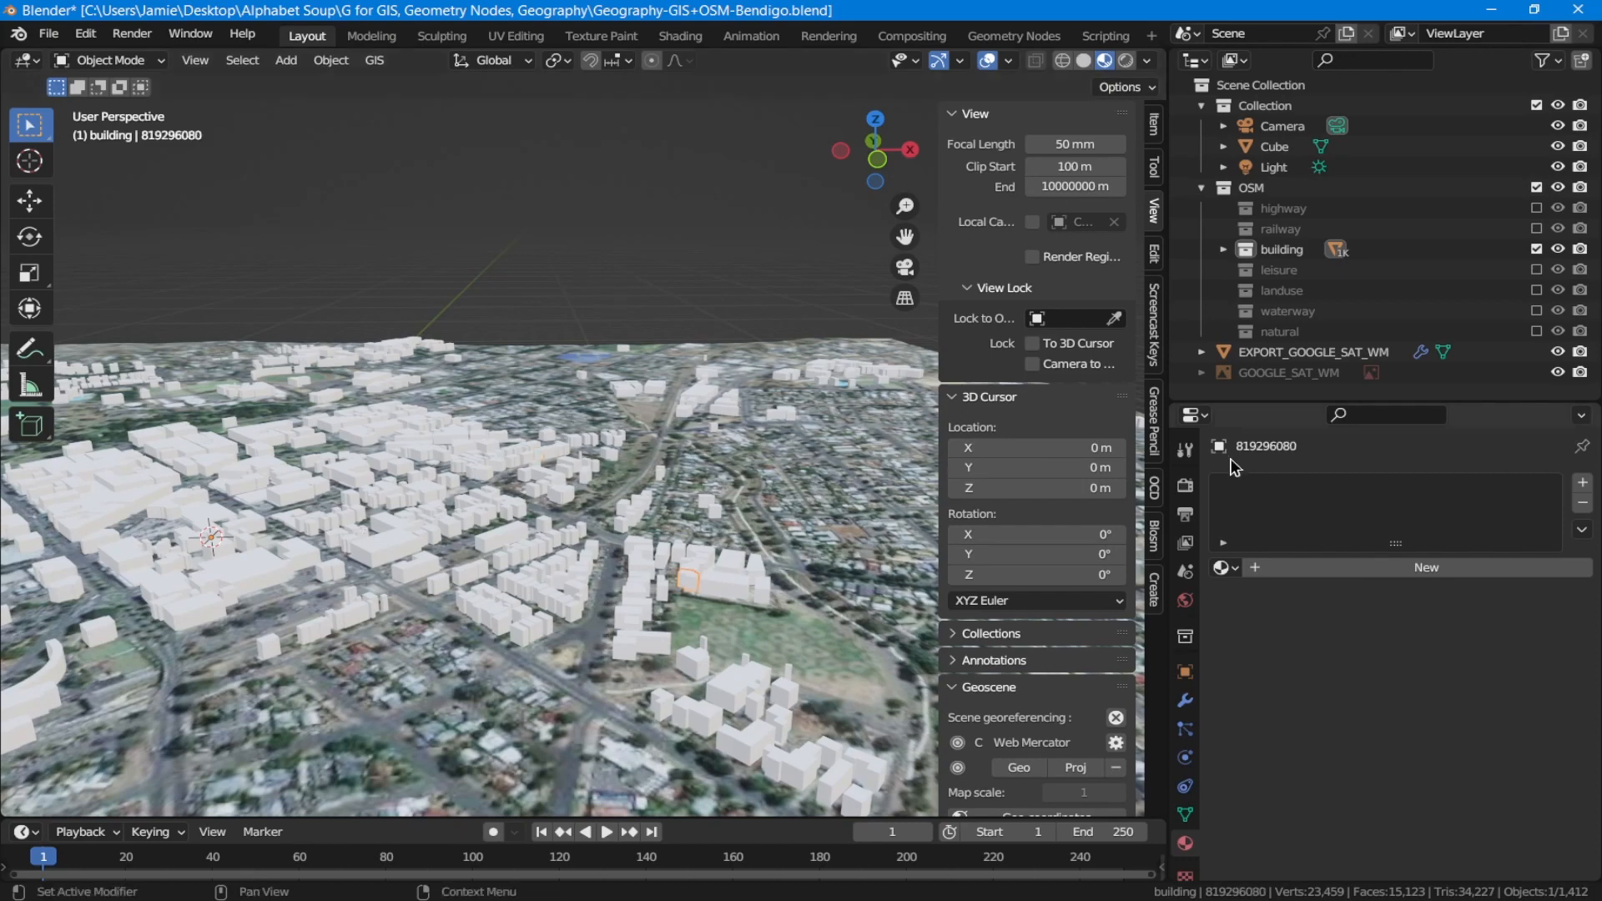
{"action": "left_click", "coordinate": [223, 573]}
{"action": "middle_click_drag", "start_coordinate": [224, 572], "coordinate": [393, 750], "text": "shift"}
{"action": "mouse_move", "coordinate": [543, 545]}
{"action": "middle_mouse_down"}
{"action": "mouse_move", "coordinate": [494, 541]}
{"action": "mouse_move", "coordinate": [392, 582]}
{"action": "mouse_move", "coordinate": [538, 523]}
{"action": "middle_mouse_up"}
{"action": "left_click", "coordinate": [475, 459]}
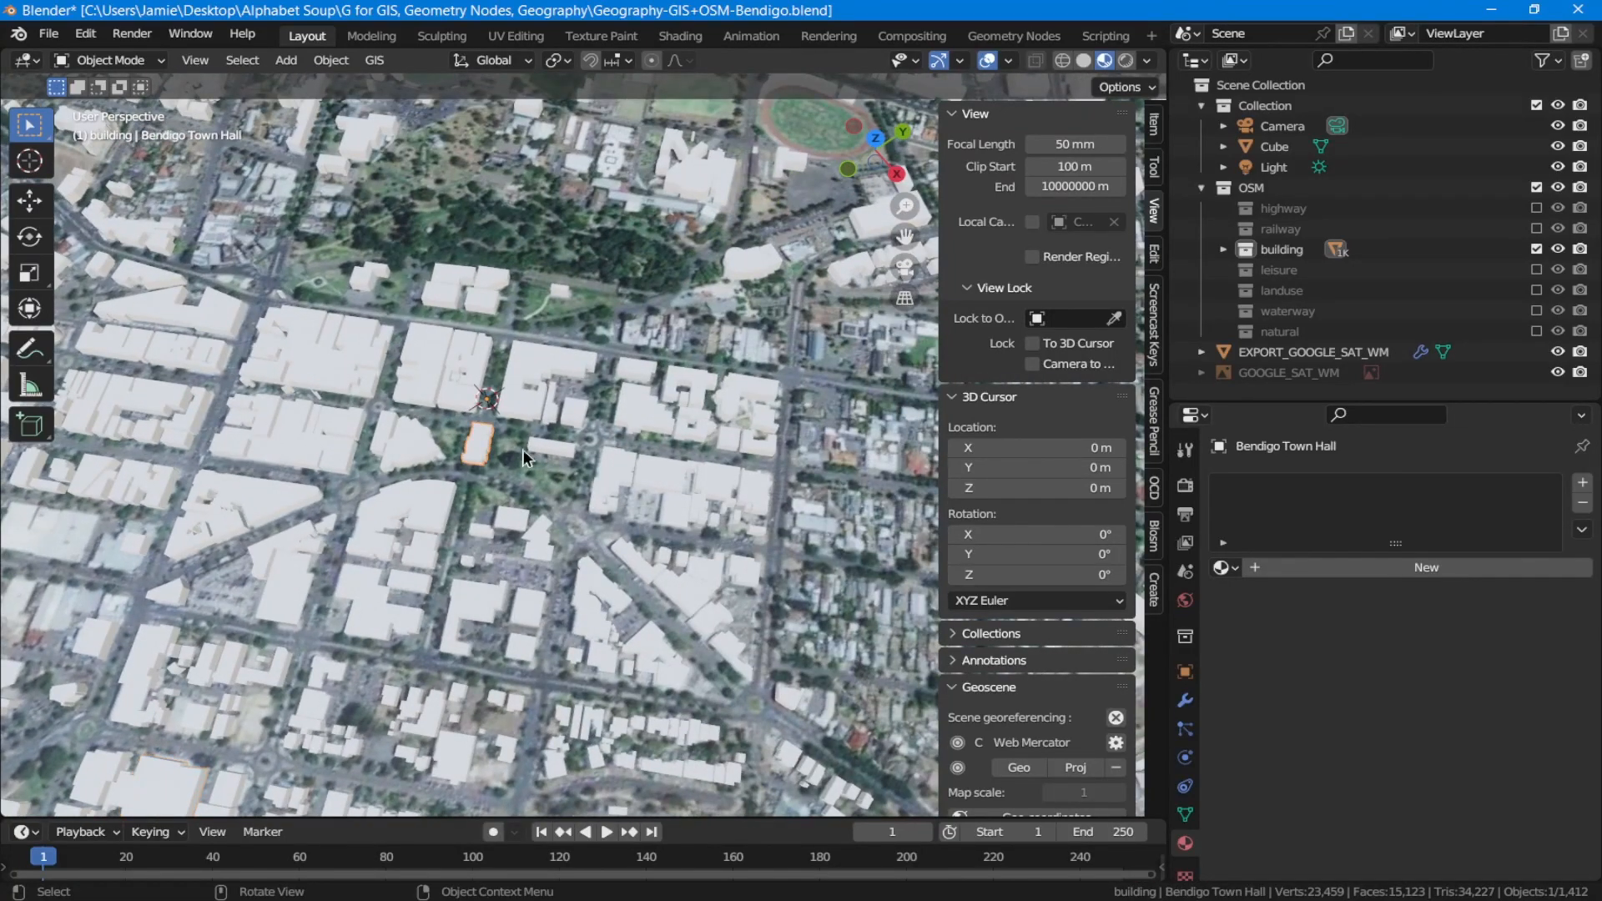
Select two more separate building objects in the city blocks around Bendigo Town Hall.
{"action": "middle_click_drag", "start_coordinate": [521, 438], "coordinate": [319, 563]}
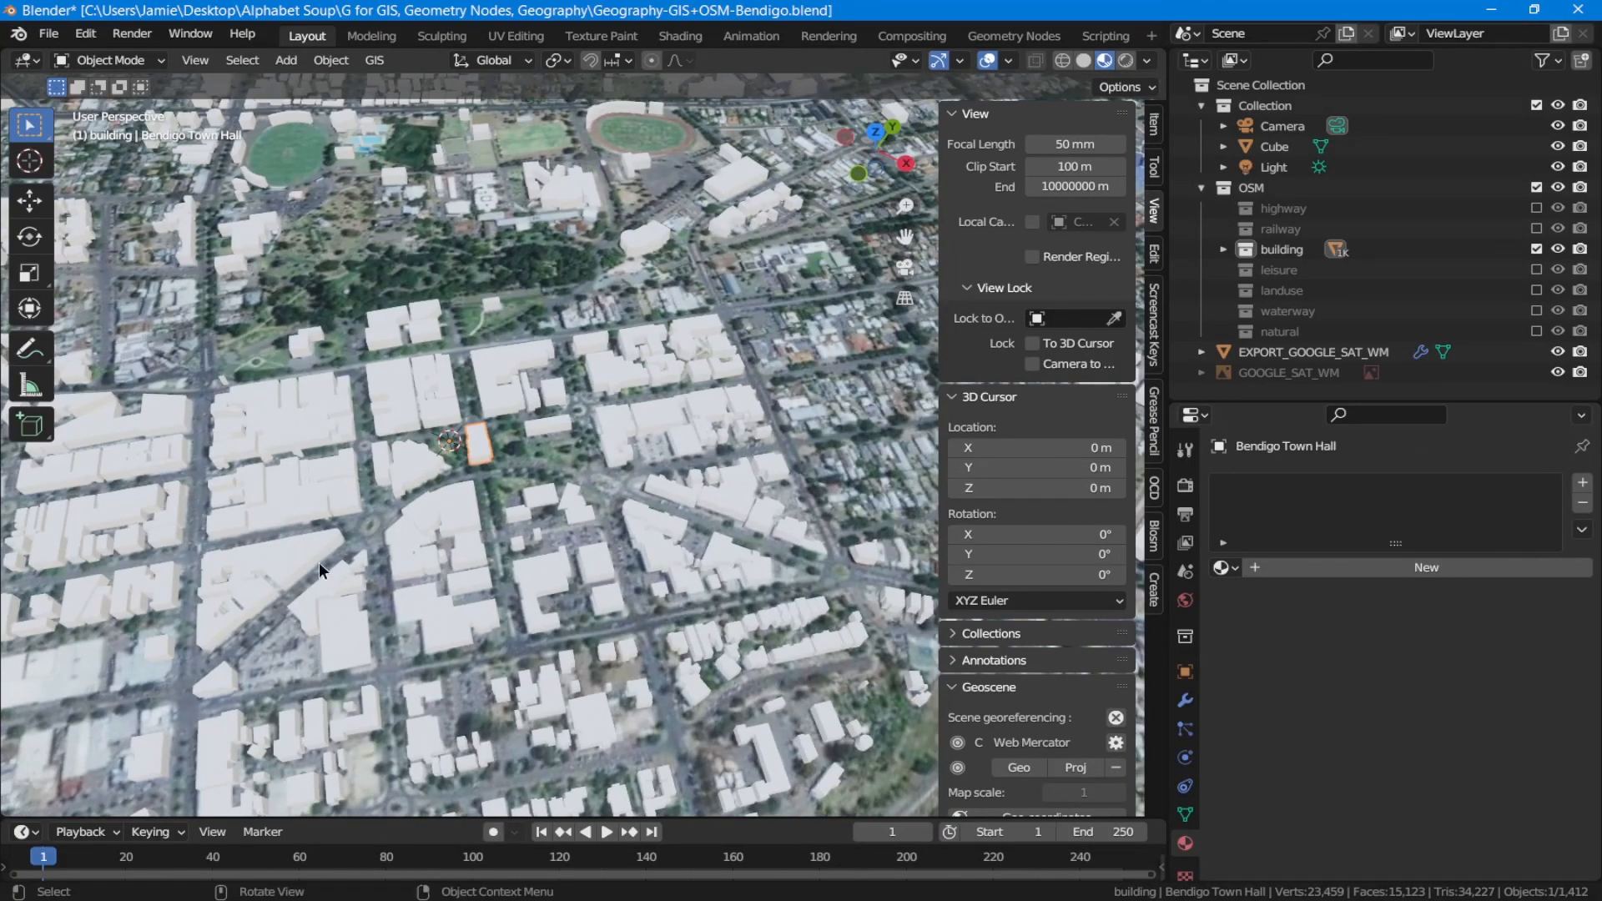
{"action": "left_click", "coordinate": [315, 559]}
{"action": "middle_click_drag", "start_coordinate": [490, 582], "coordinate": [705, 496], "text": "shift"}
{"action": "left_click", "coordinate": [474, 529]}
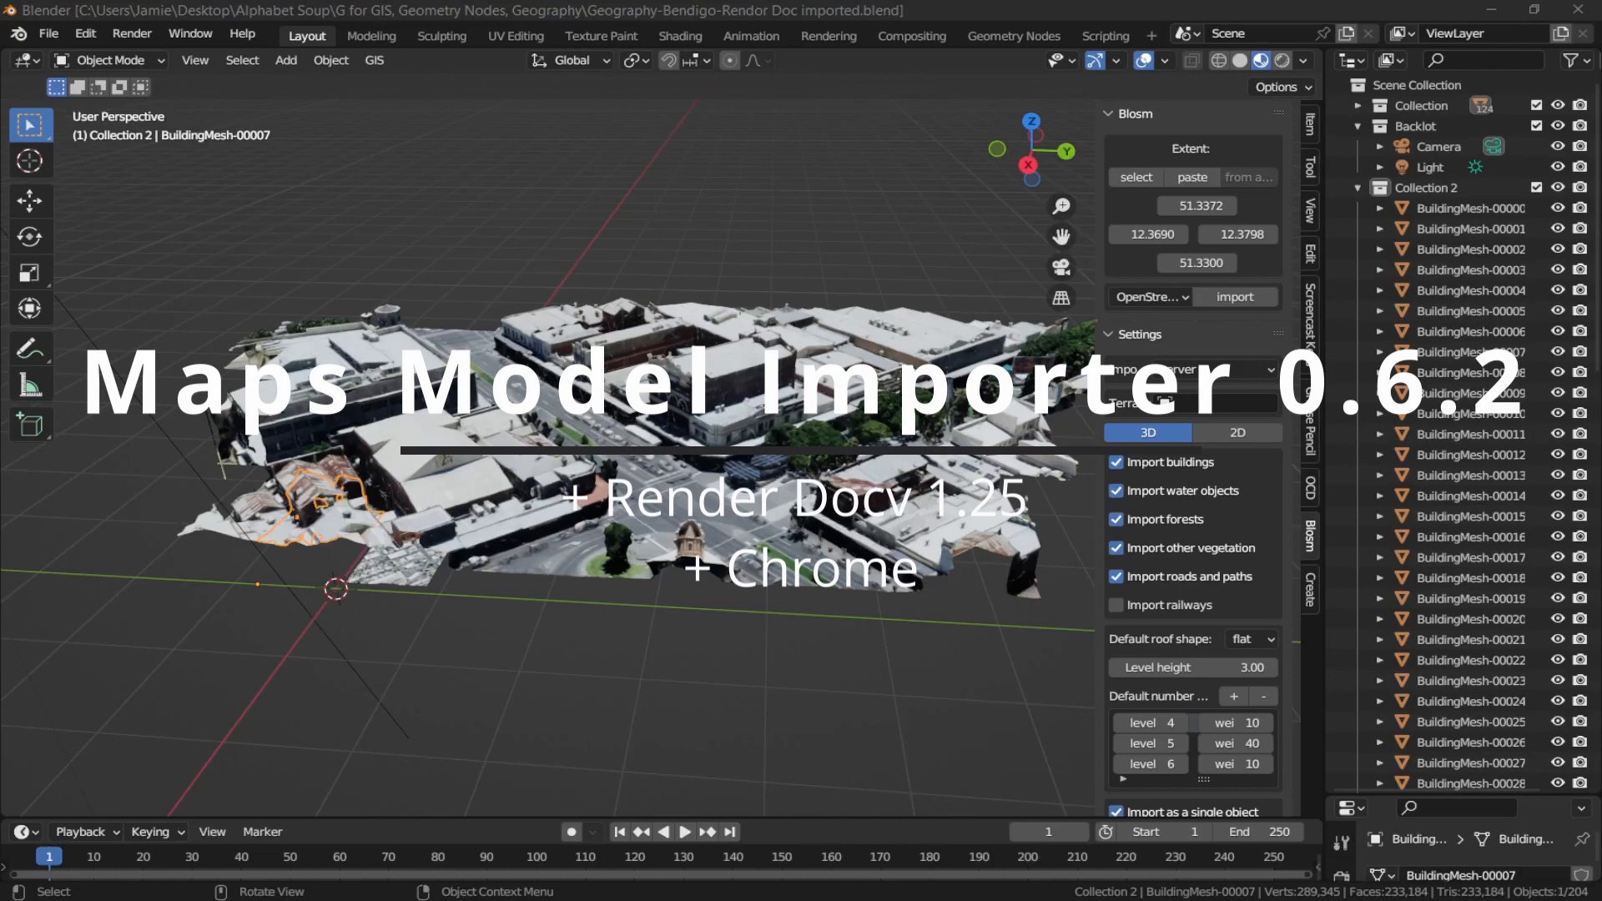
Inspect the imported street model, search the add-on preferences for "MAP", view the Maps Models Importer details and close the preferences.
{"action": "scroll", "coordinate": [784, 476], "scroll_direction": "up", "scroll_amount": 5}
{"action": "middle_click_drag", "start_coordinate": [783, 473], "coordinate": [668, 447]}
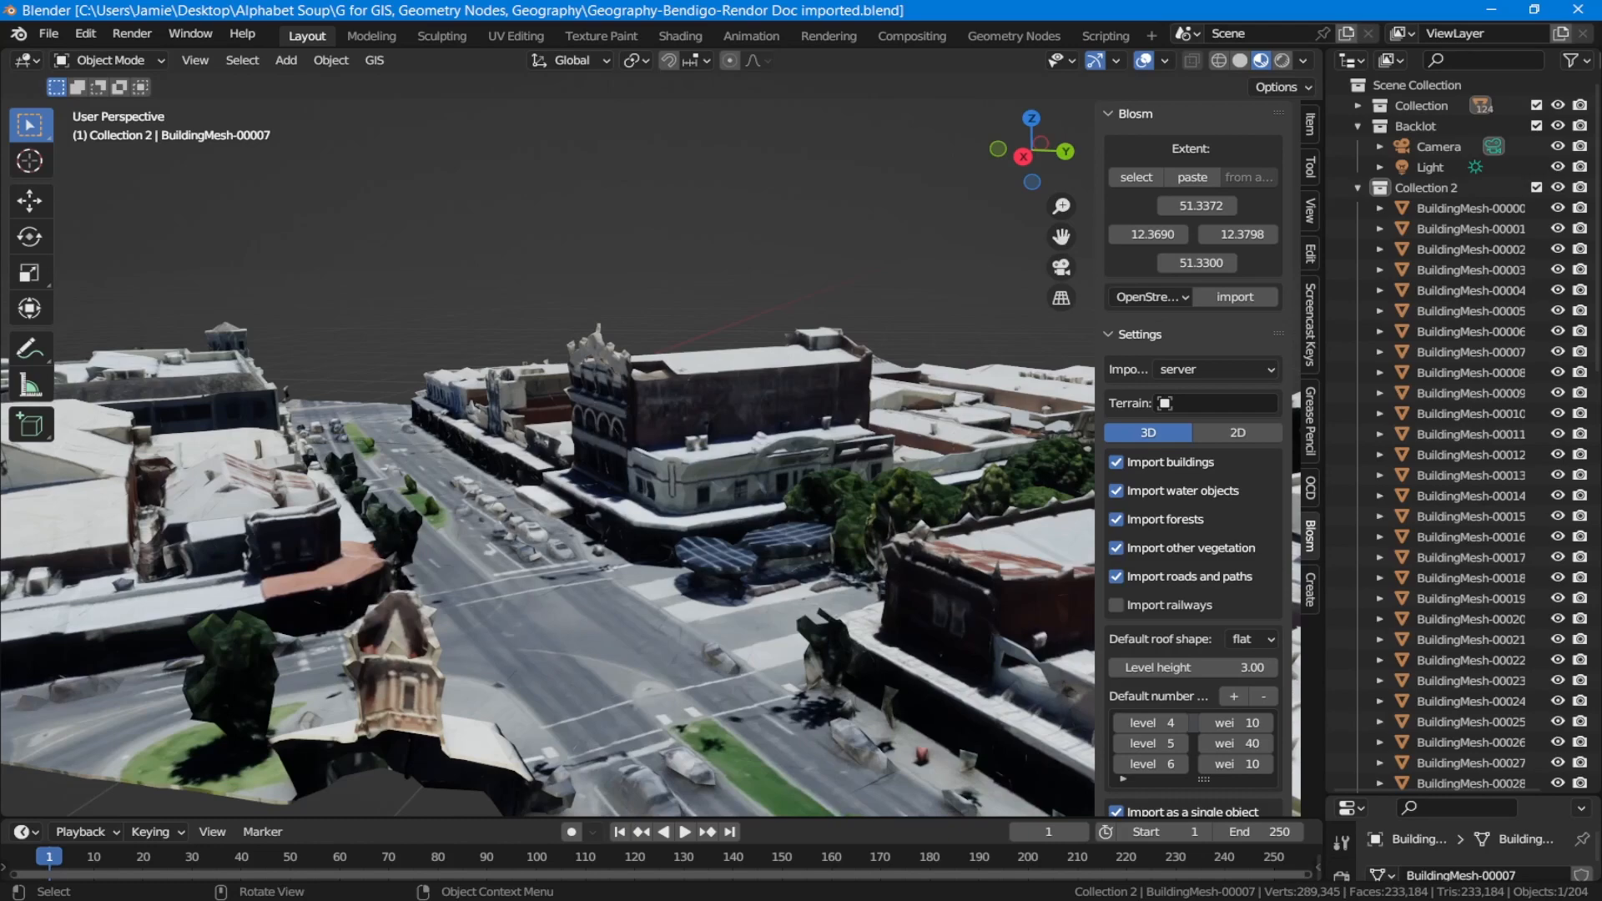
{"action": "left_click", "coordinate": [84, 35]}
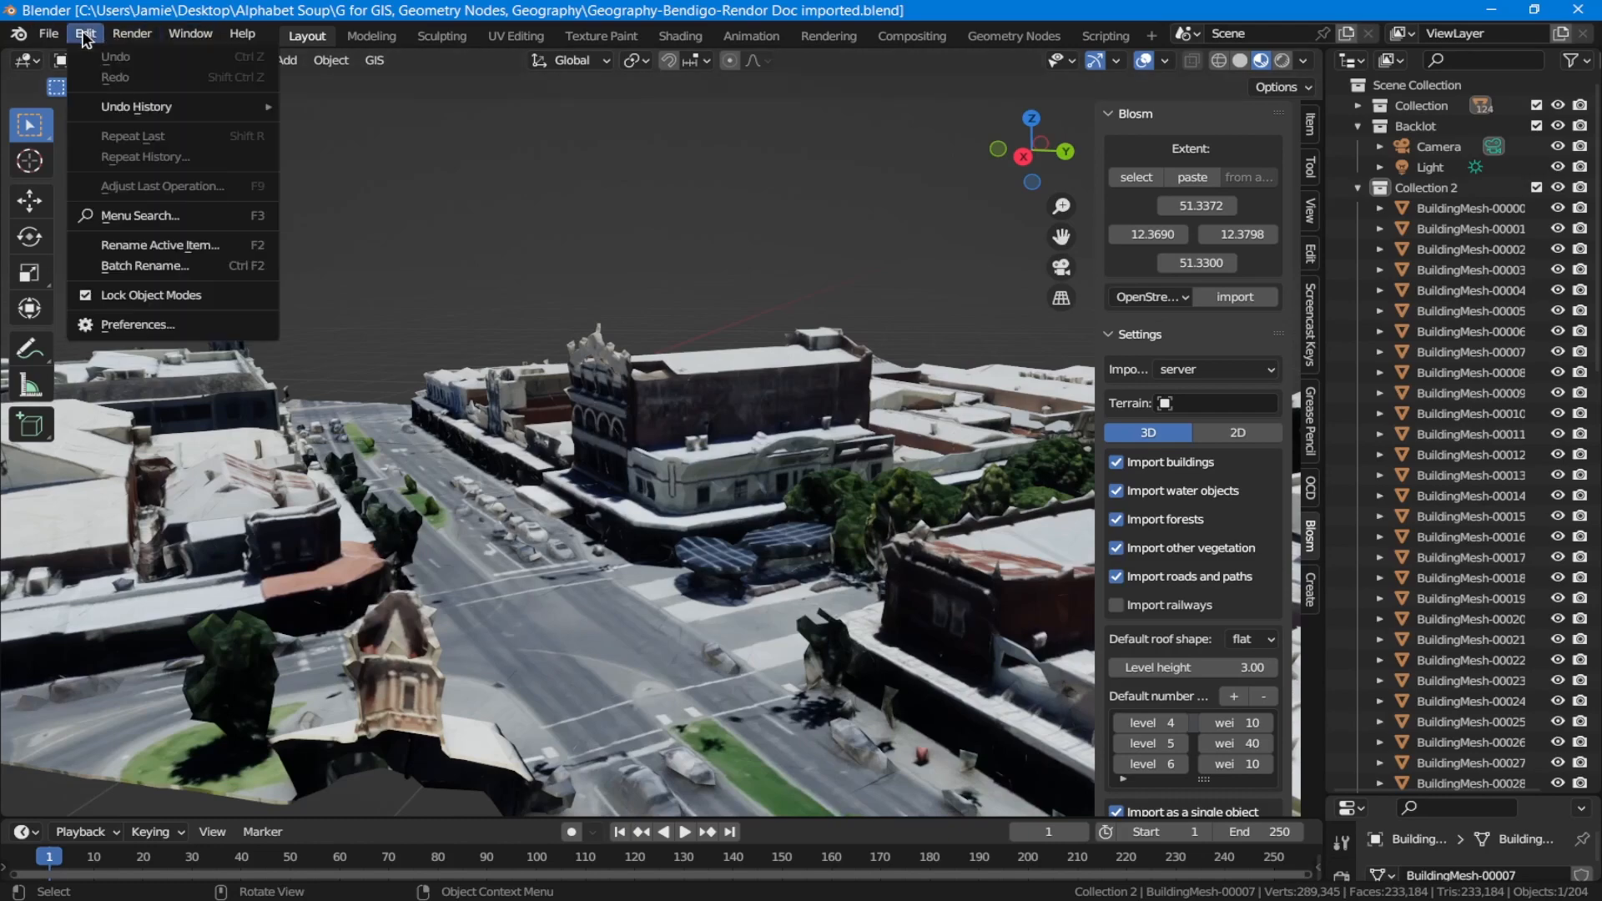
{"action": "left_click", "coordinate": [137, 325]}
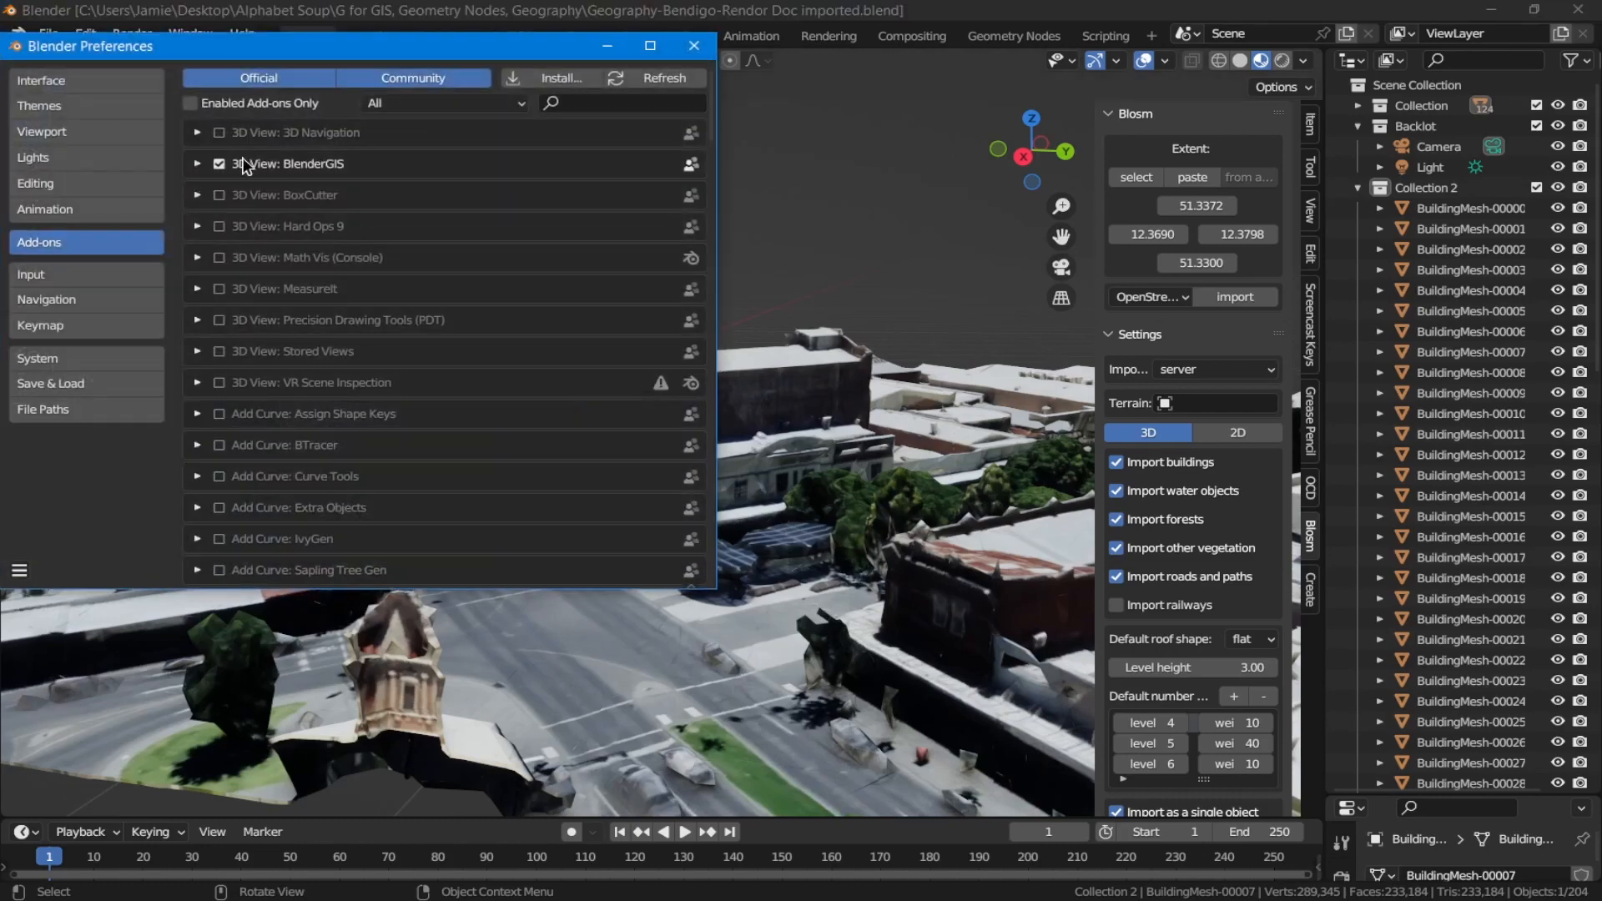
{"action": "left_click", "coordinate": [631, 103]}
{"action": "type", "text": "MAP"}
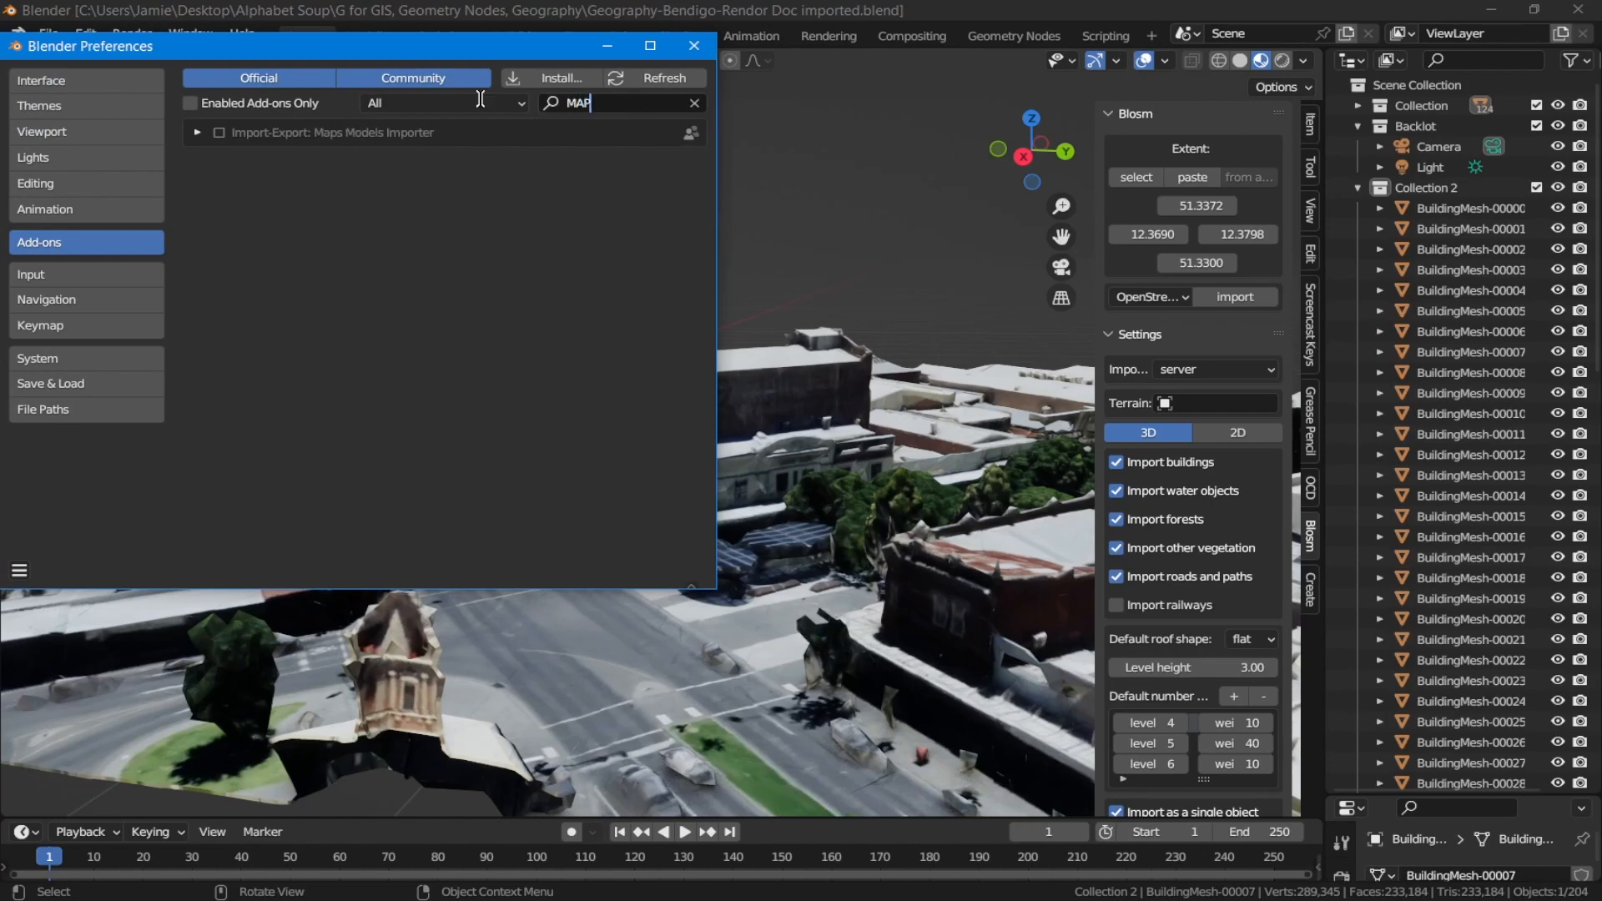
{"action": "left_click", "coordinate": [197, 132]}
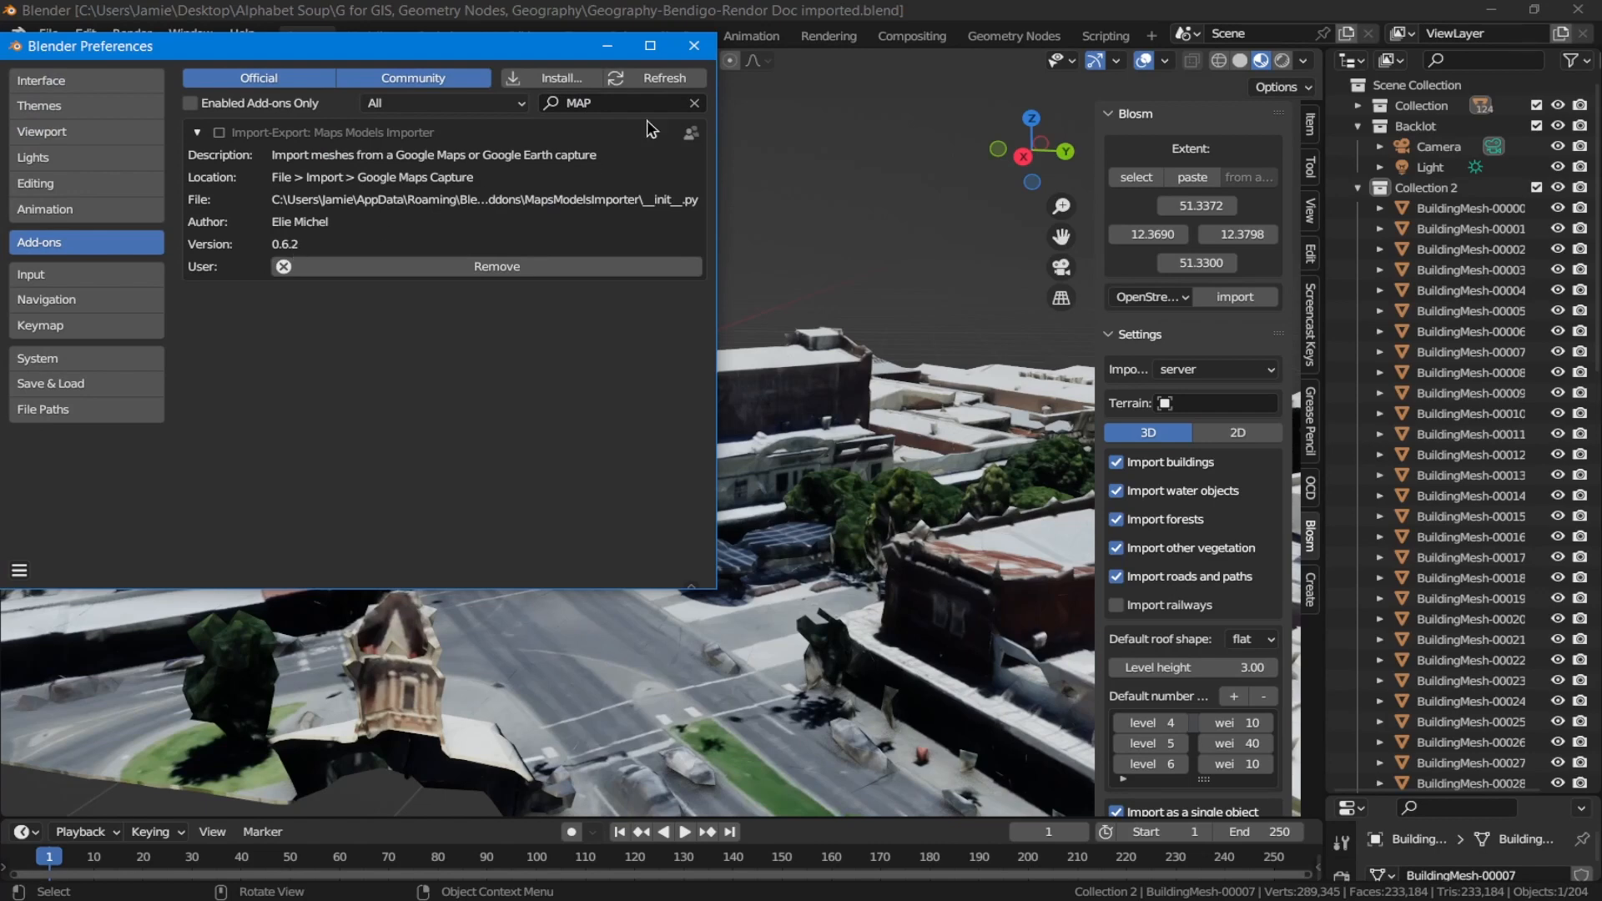
{"action": "left_click", "coordinate": [696, 47]}
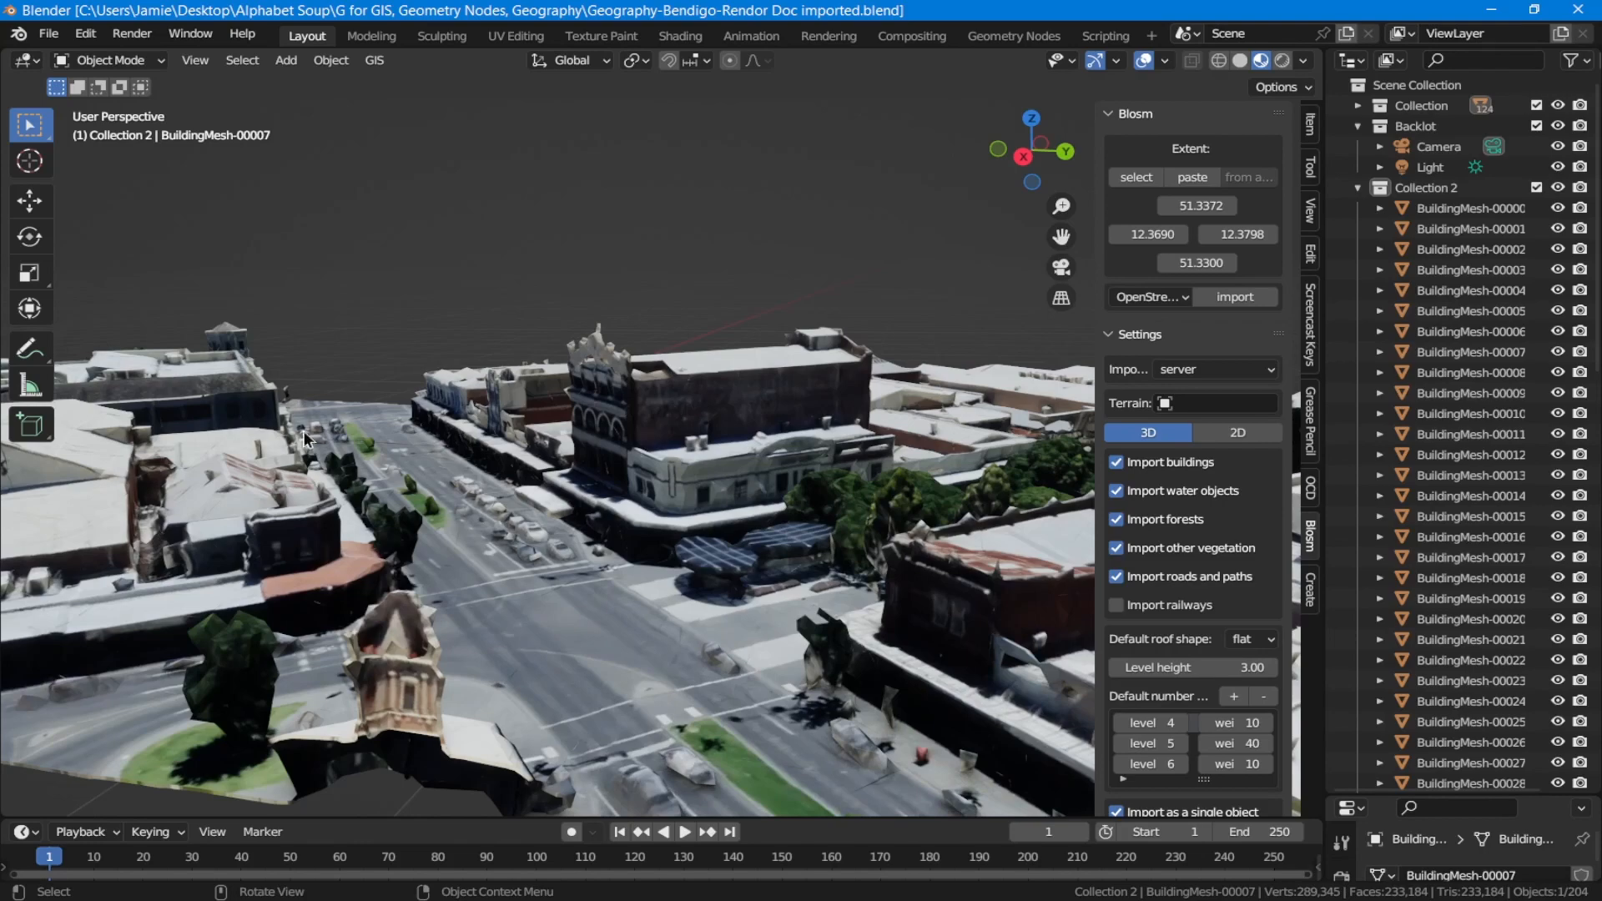
Examine the imported street model around the intersection, from an overview down to the corner building and its striped canopies.
{"action": "middle_click_drag", "start_coordinate": [498, 629], "coordinate": [521, 669]}
{"action": "middle_click_drag", "start_coordinate": [521, 435], "coordinate": [608, 394], "text": "shift"}
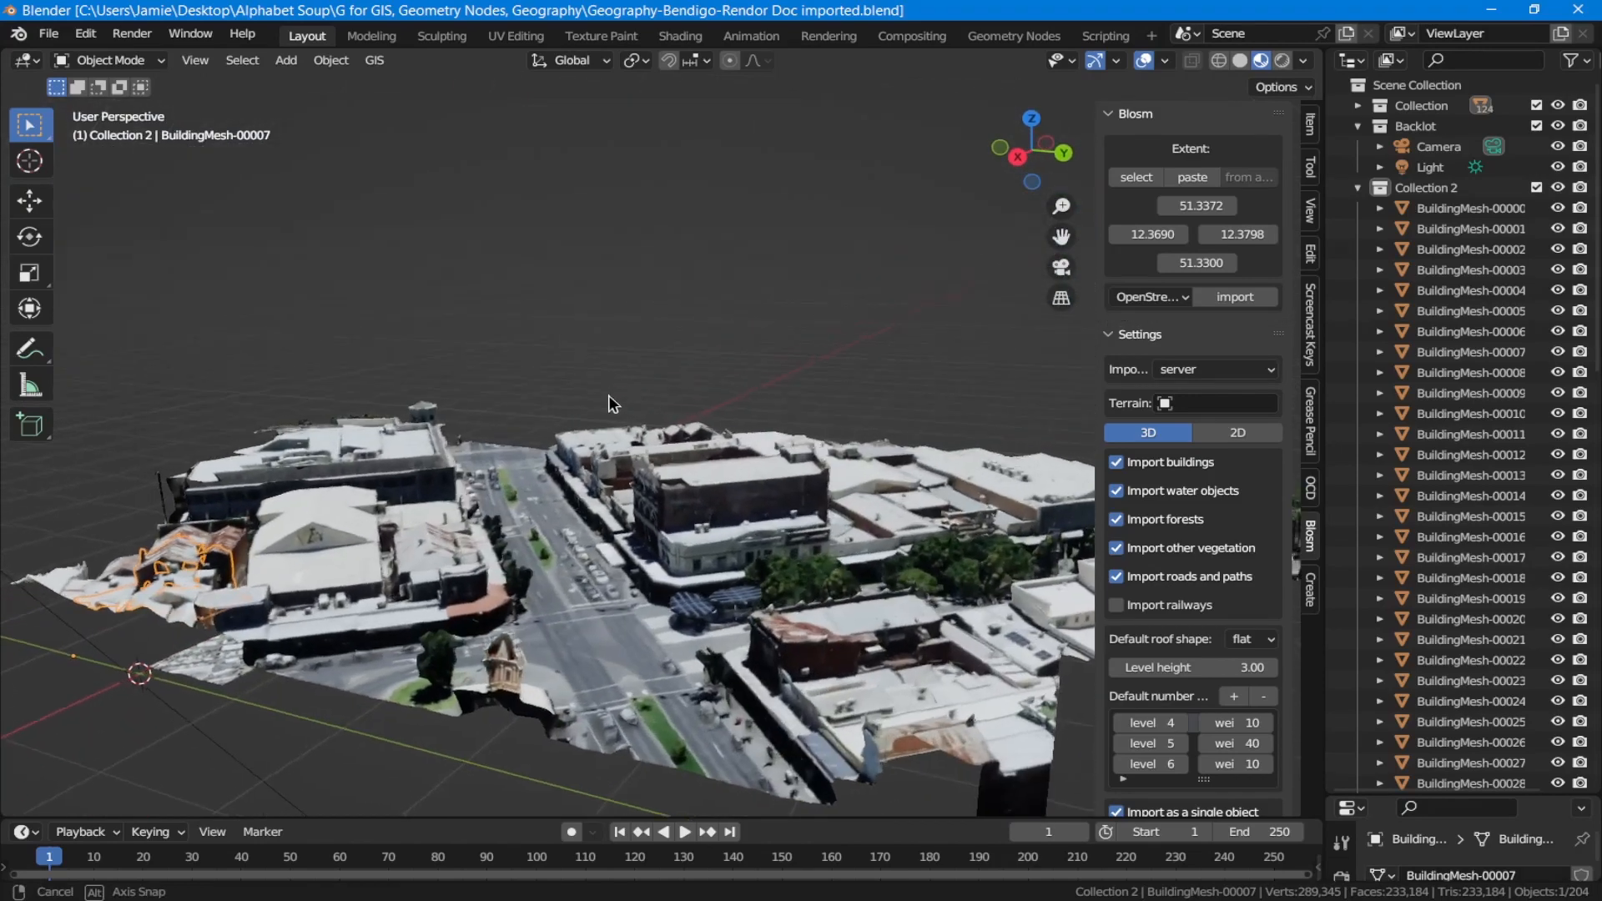
{"action": "scroll", "coordinate": [619, 531], "scroll_direction": "up", "scroll_amount": 4}
{"action": "middle_click_drag", "start_coordinate": [619, 533], "coordinate": [739, 612]}
{"action": "scroll", "coordinate": [739, 613], "scroll_direction": "up", "scroll_amount": 4}
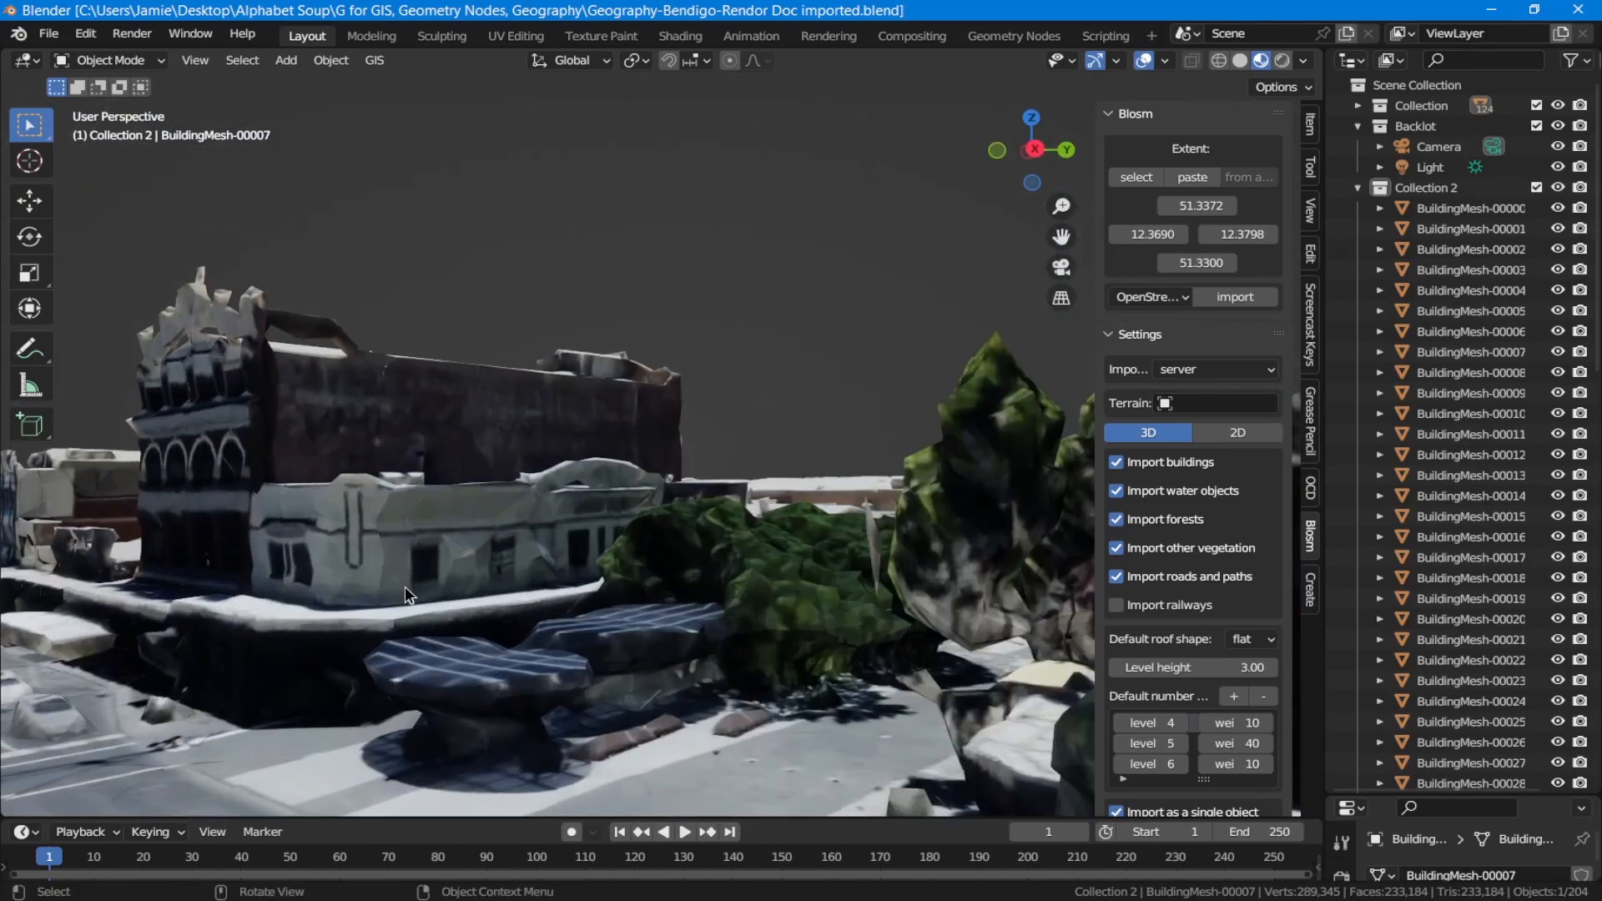
{"action": "scroll", "coordinate": [375, 612], "scroll_direction": "down", "scroll_amount": 2}
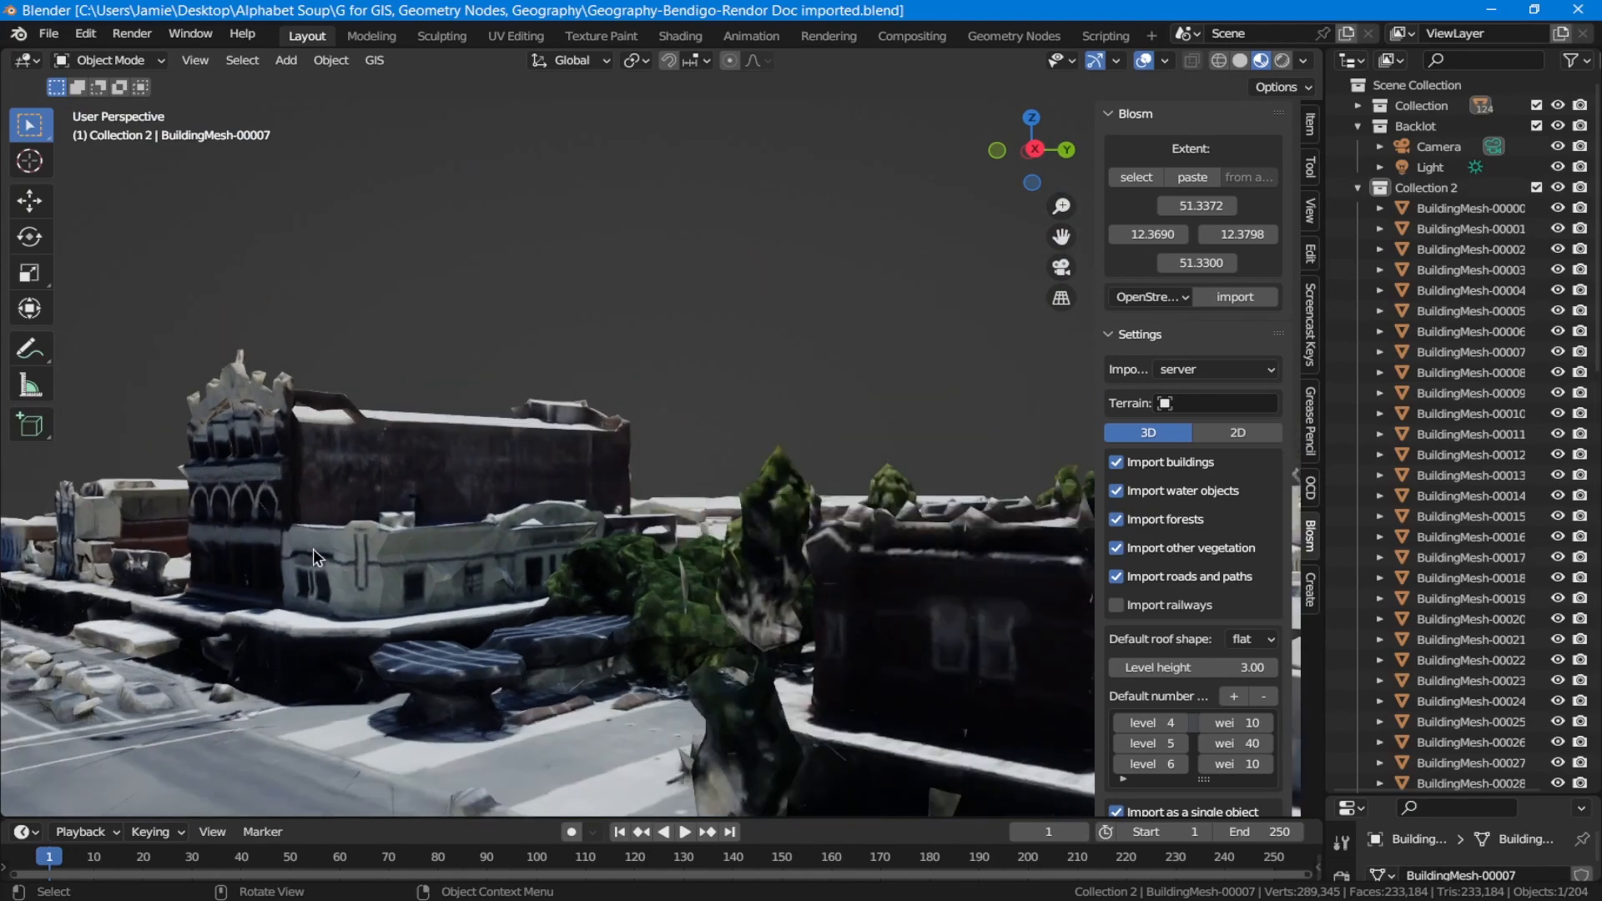
Select individual mesh pieces of the street model, including road and rooftop sections, to check how the capture is divided into objects.
{"action": "left_click", "coordinate": [381, 659]}
{"action": "left_click", "coordinate": [529, 761]}
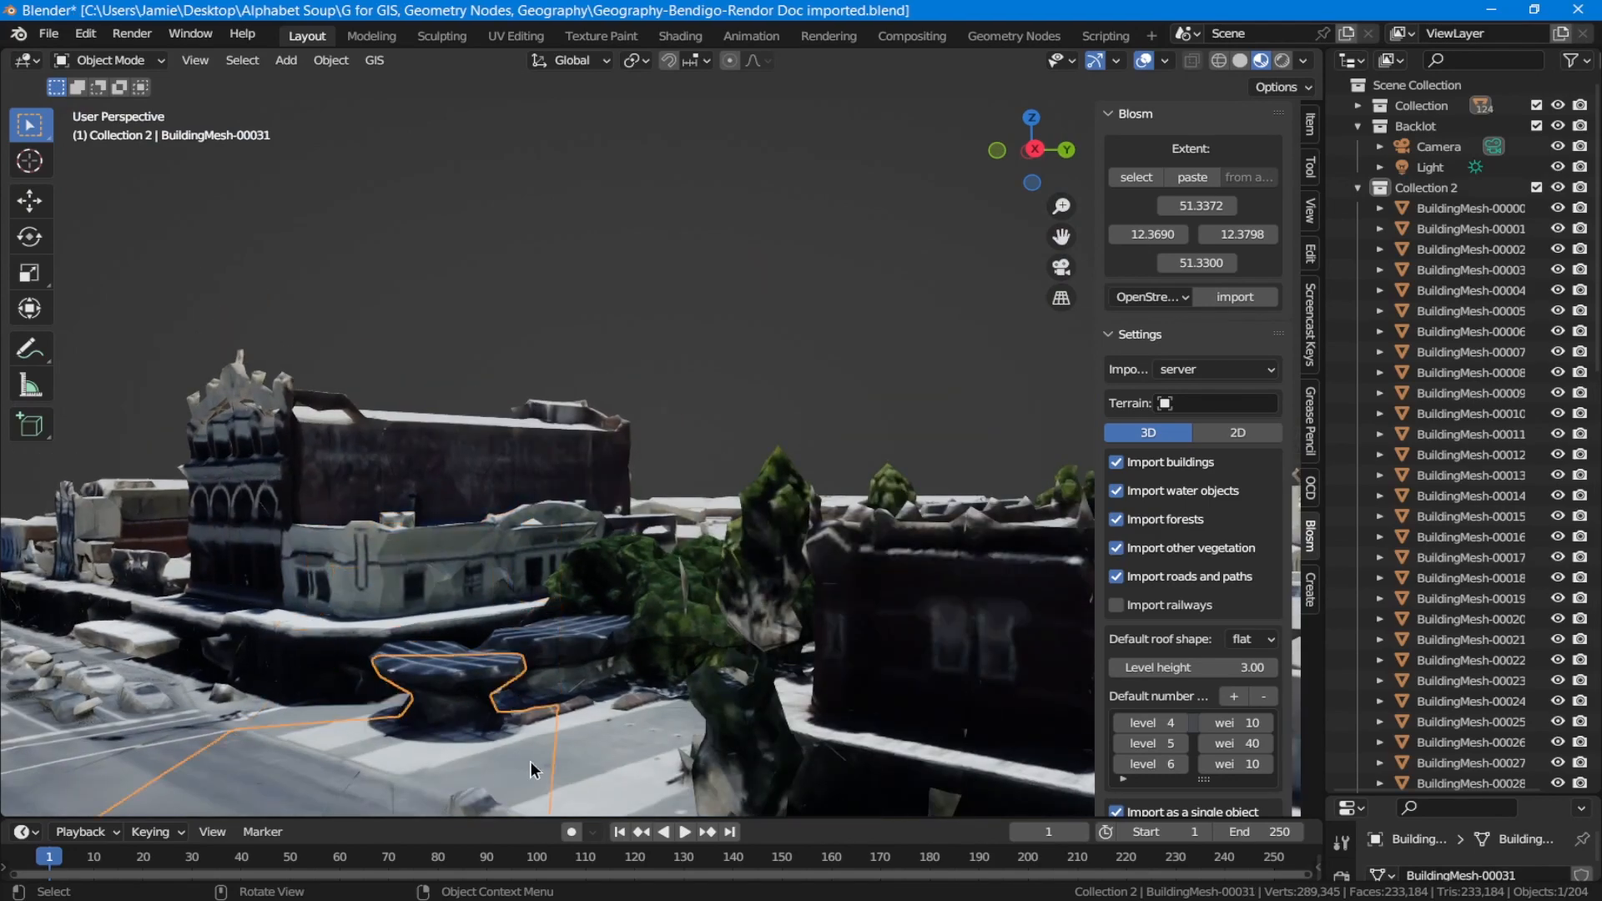
{"action": "middle_click_drag", "start_coordinate": [529, 761], "coordinate": [462, 94]}
{"action": "scroll", "coordinate": [462, 94], "scroll_direction": "down", "scroll_amount": 4}
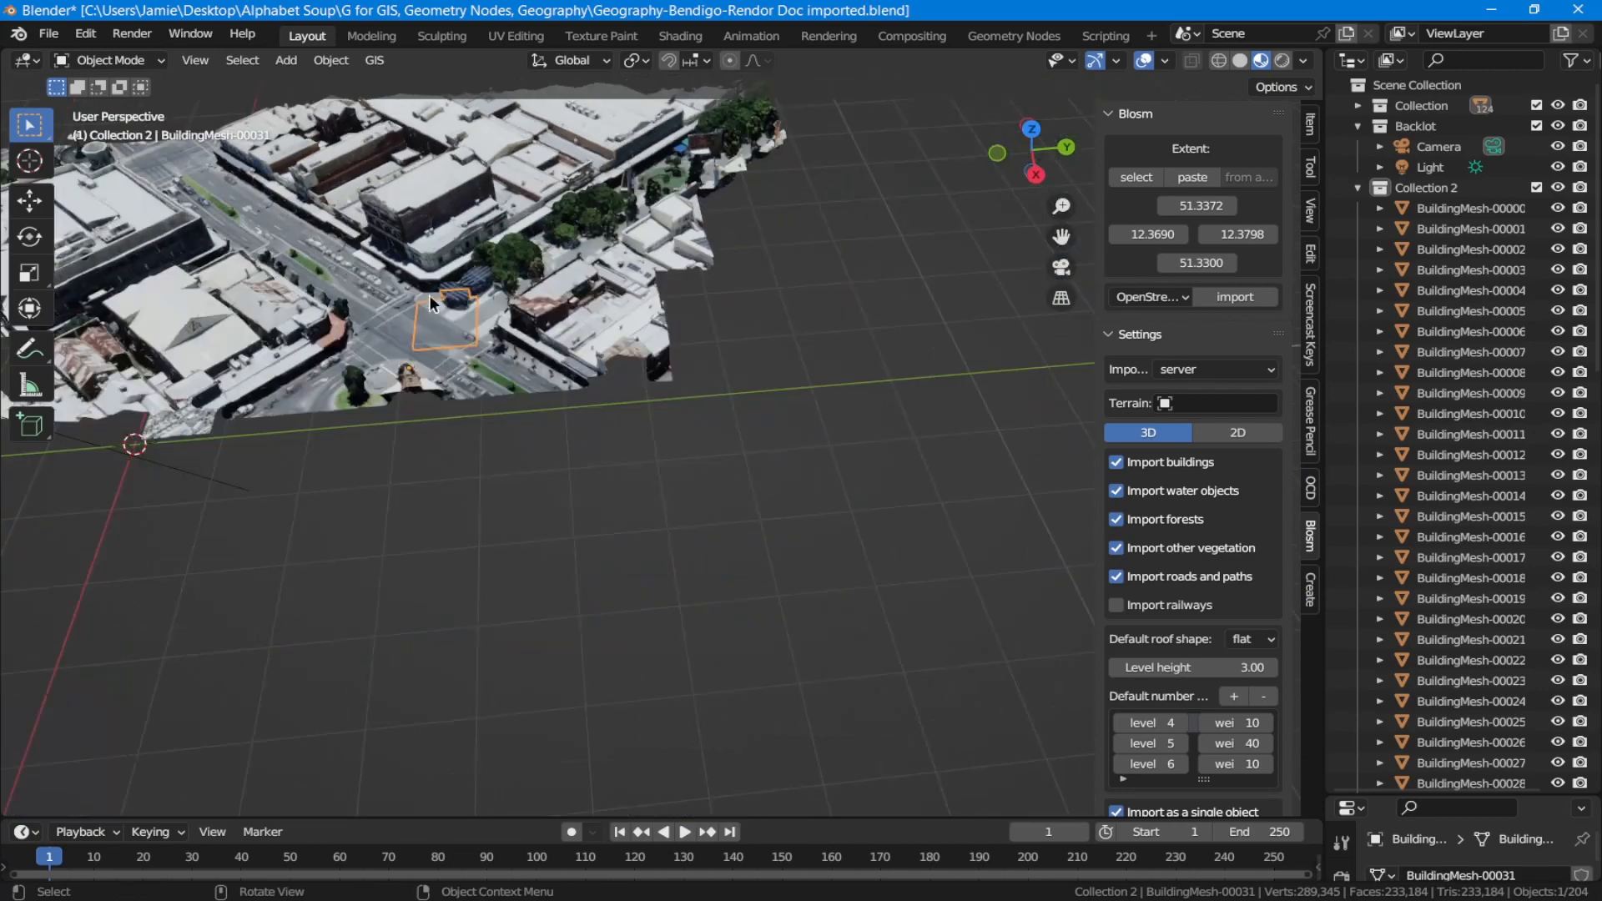
{"action": "middle_click_drag", "start_coordinate": [429, 293], "coordinate": [408, 392]}
{"action": "middle_click_drag", "start_coordinate": [432, 331], "coordinate": [629, 531], "text": "shift"}
{"action": "left_click", "coordinate": [547, 419]}
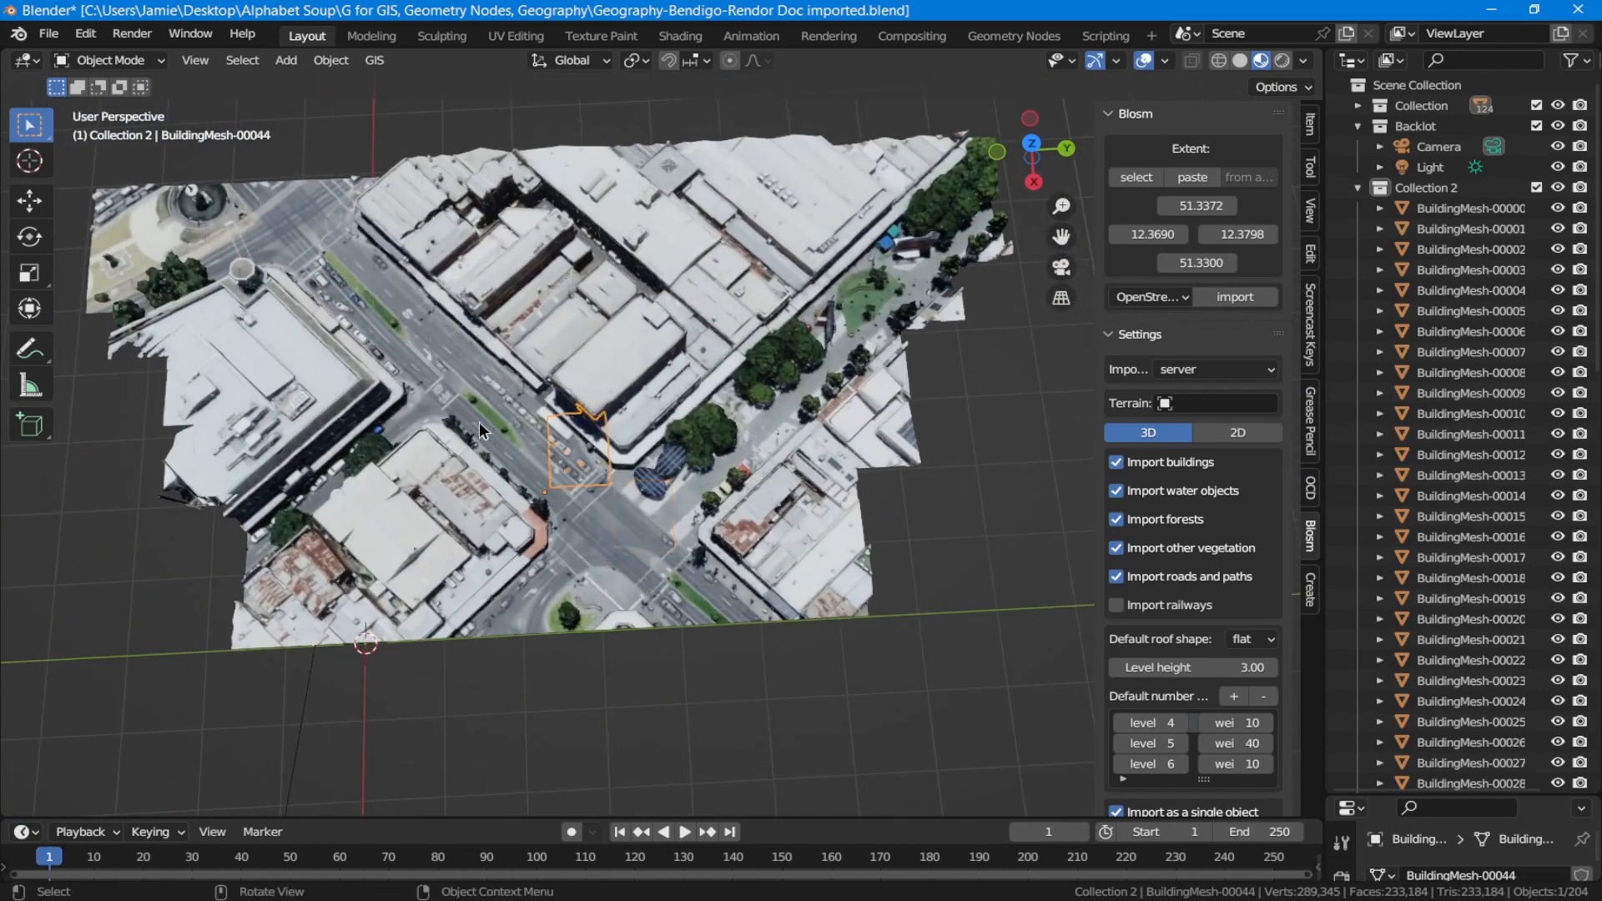
{"action": "left_click", "coordinate": [479, 422]}
{"action": "left_click", "coordinate": [532, 350]}
{"action": "left_click", "coordinate": [612, 336]}
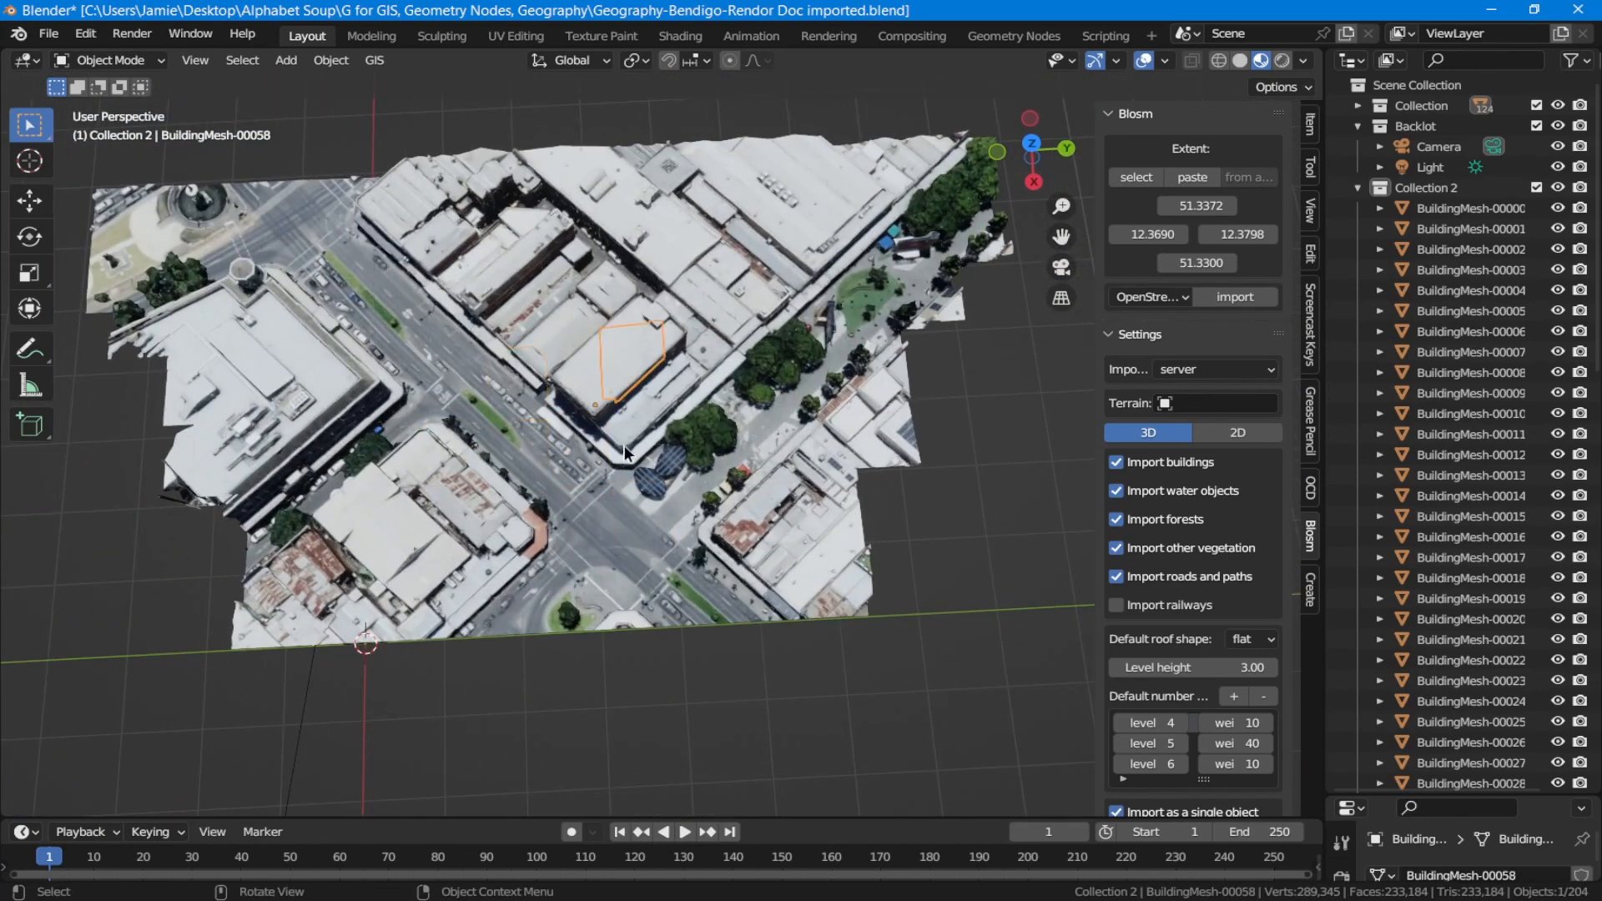
{"action": "middle_click_drag", "start_coordinate": [624, 444], "coordinate": [599, 334]}
{"action": "scroll", "coordinate": [584, 389], "scroll_direction": "up", "scroll_amount": 5}
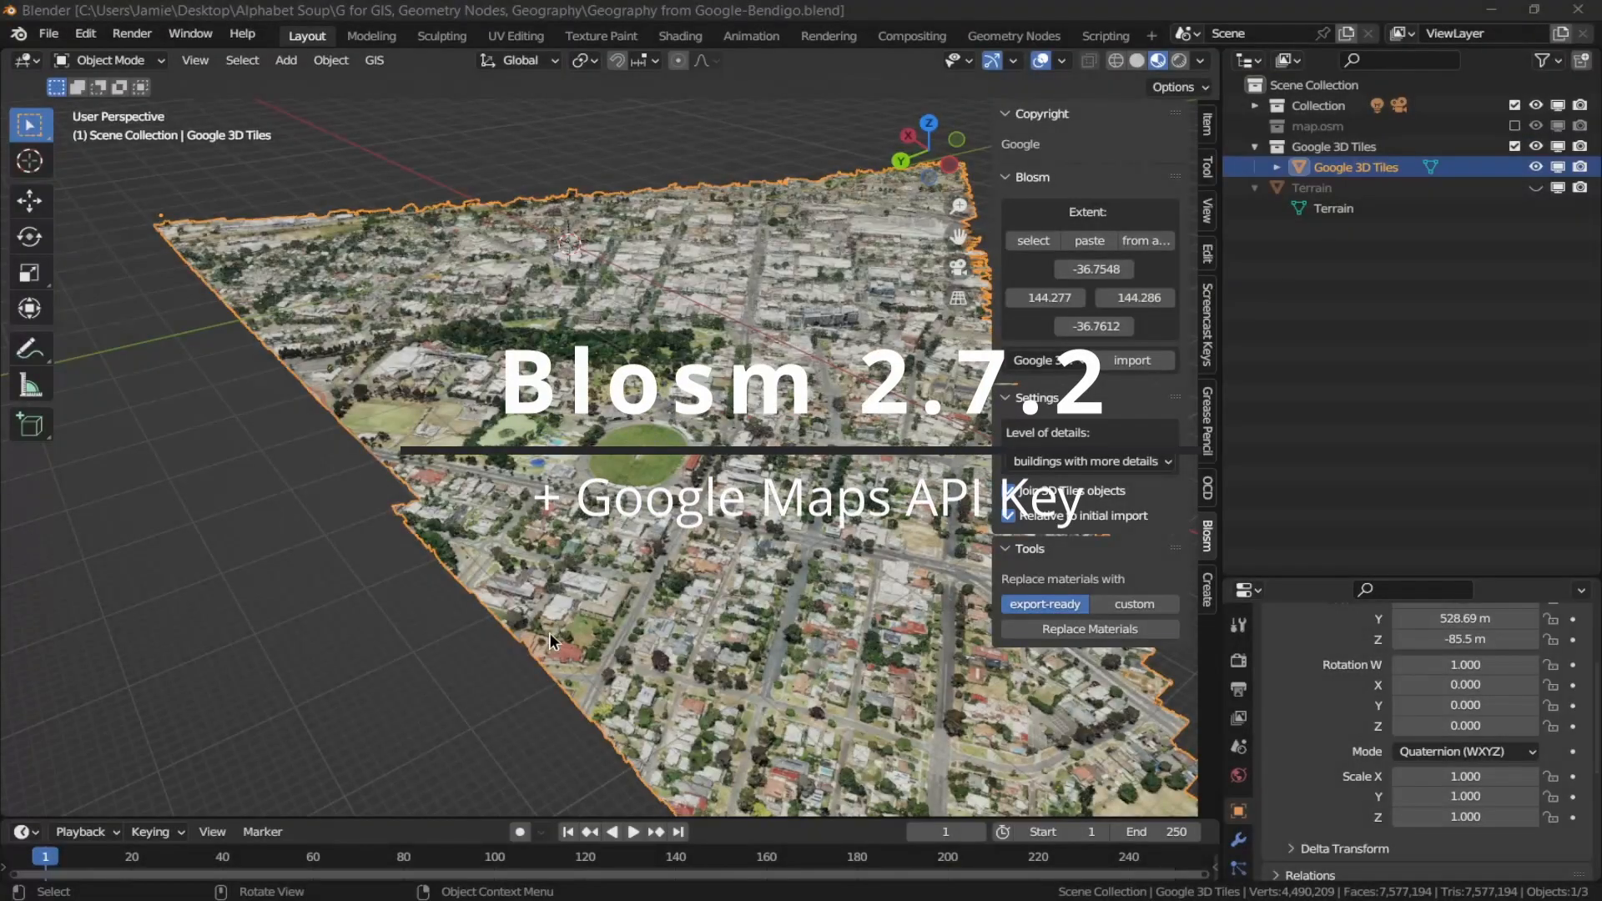
In the Geography from Google-Bendigo.blend file, examine the Google 3D Tiles model around the oval, swimming pools, roundabout and surrounding streets.
{"action": "middle_click_drag", "start_coordinate": [549, 632], "coordinate": [544, 468]}
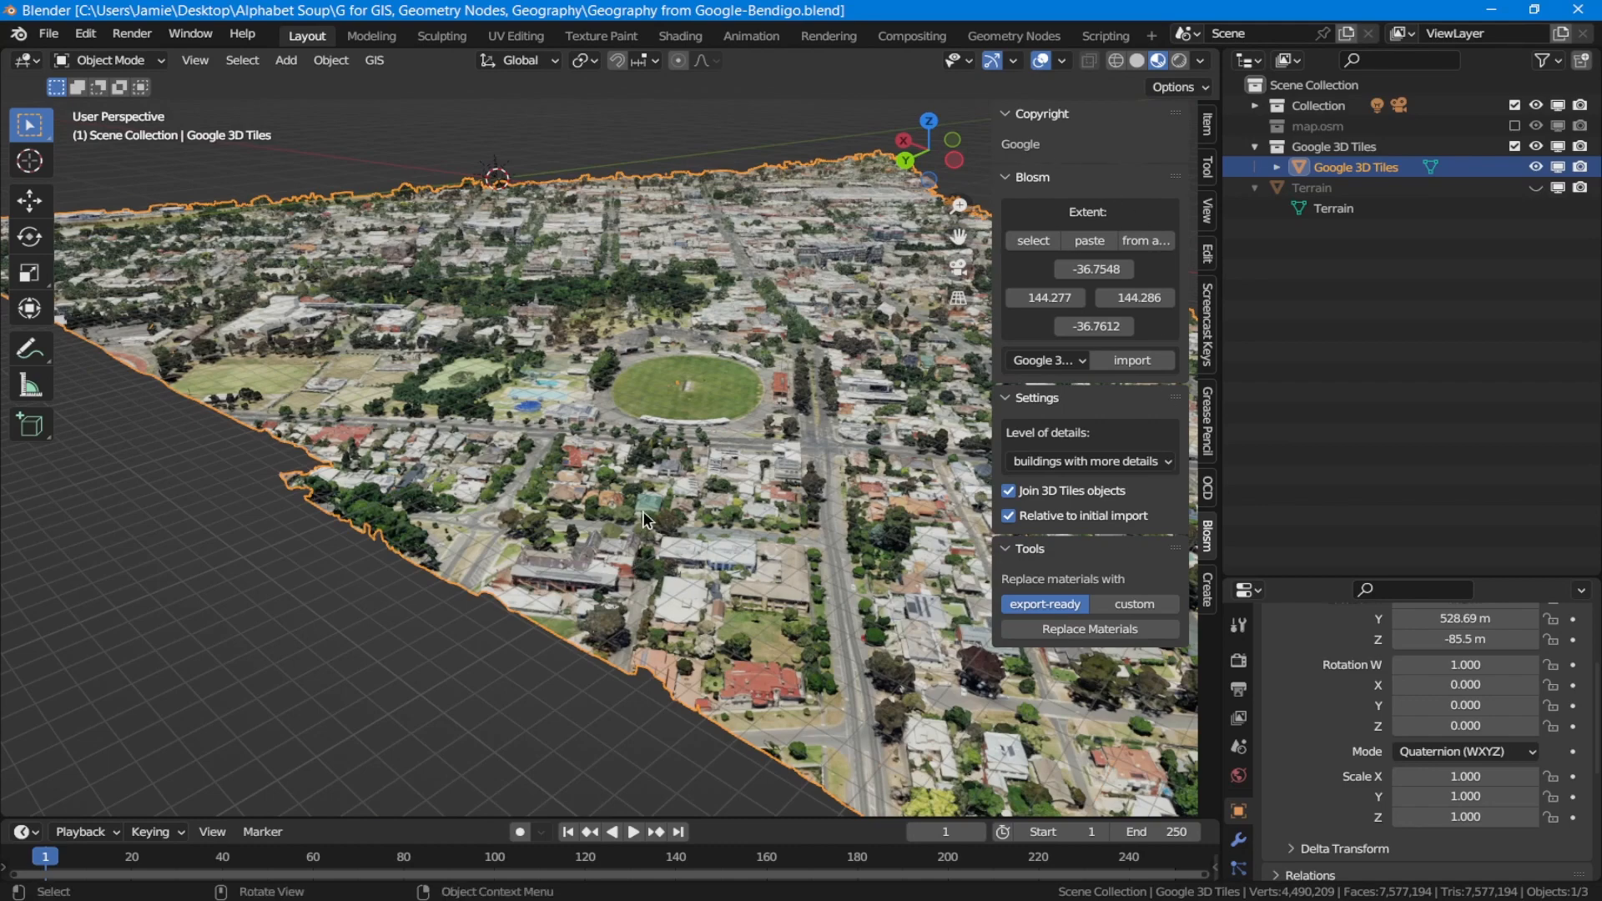
{"action": "middle_click_drag", "start_coordinate": [642, 511], "coordinate": [294, 476]}
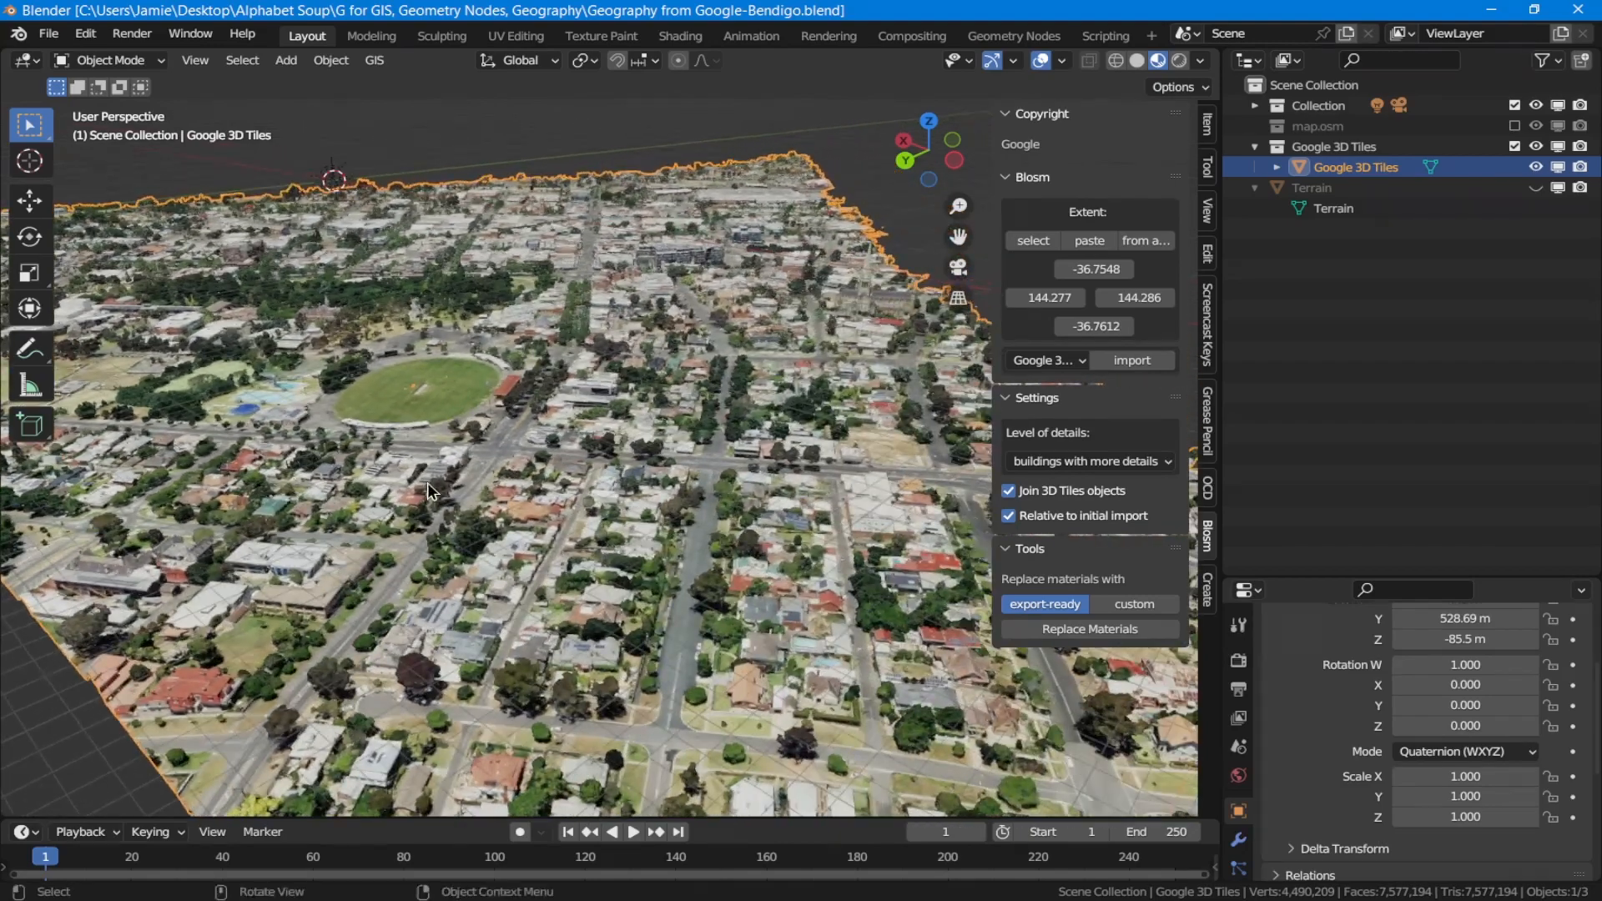
{"action": "mouse_move", "coordinate": [441, 463]}
{"action": "middle_mouse_down"}
{"action": "mouse_move", "coordinate": [464, 469]}
{"action": "mouse_move", "coordinate": [444, 477]}
{"action": "middle_mouse_up"}
{"action": "scroll", "coordinate": [402, 462], "scroll_direction": "up", "scroll_amount": 3}
{"action": "scroll", "coordinate": [402, 462], "scroll_direction": "up", "scroll_amount": 3}
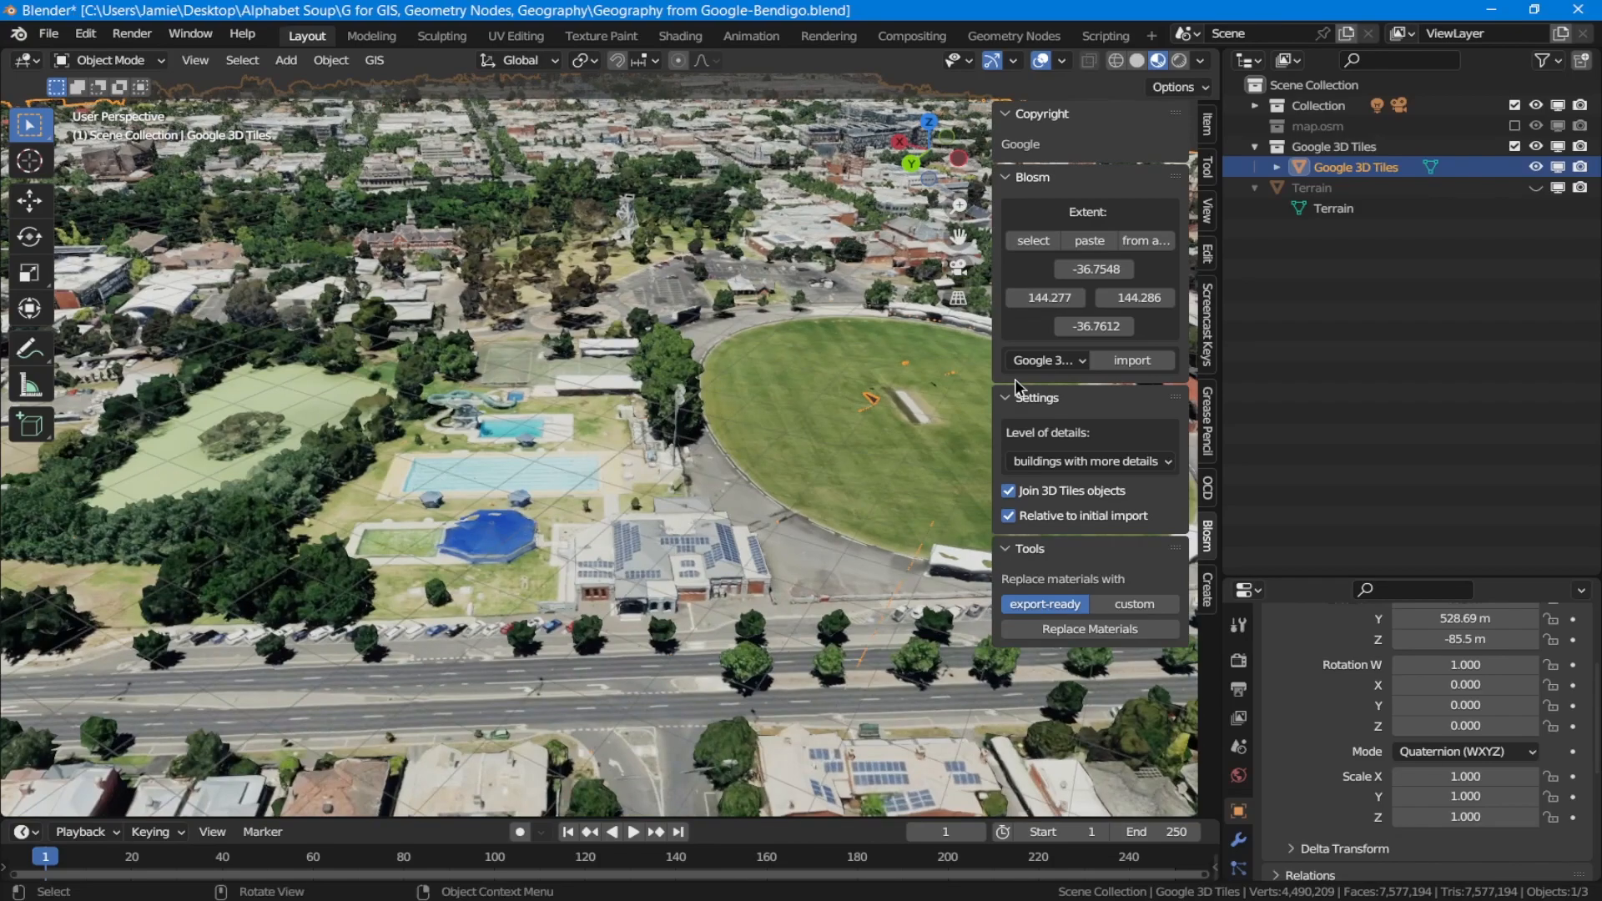
{"action": "scroll", "coordinate": [451, 570], "scroll_direction": "down", "scroll_amount": 4}
{"action": "middle_click_drag", "start_coordinate": [535, 637], "coordinate": [582, 609]}
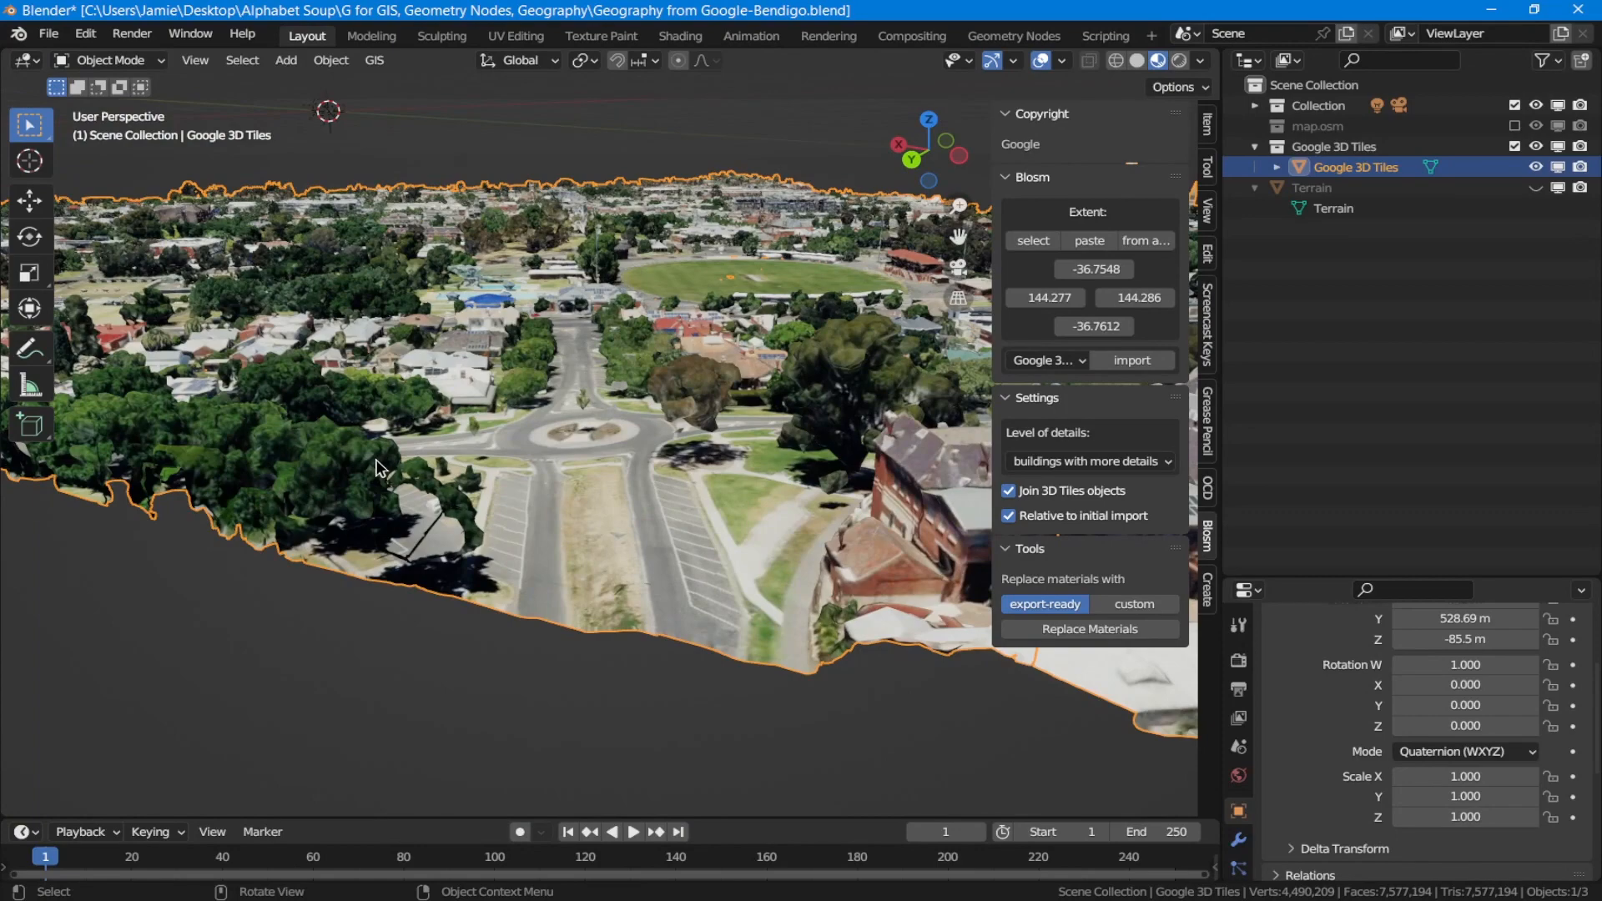
{"action": "scroll", "coordinate": [659, 456], "scroll_direction": "down", "scroll_amount": 3}
{"action": "middle_click_drag", "start_coordinate": [654, 456], "coordinate": [628, 509]}
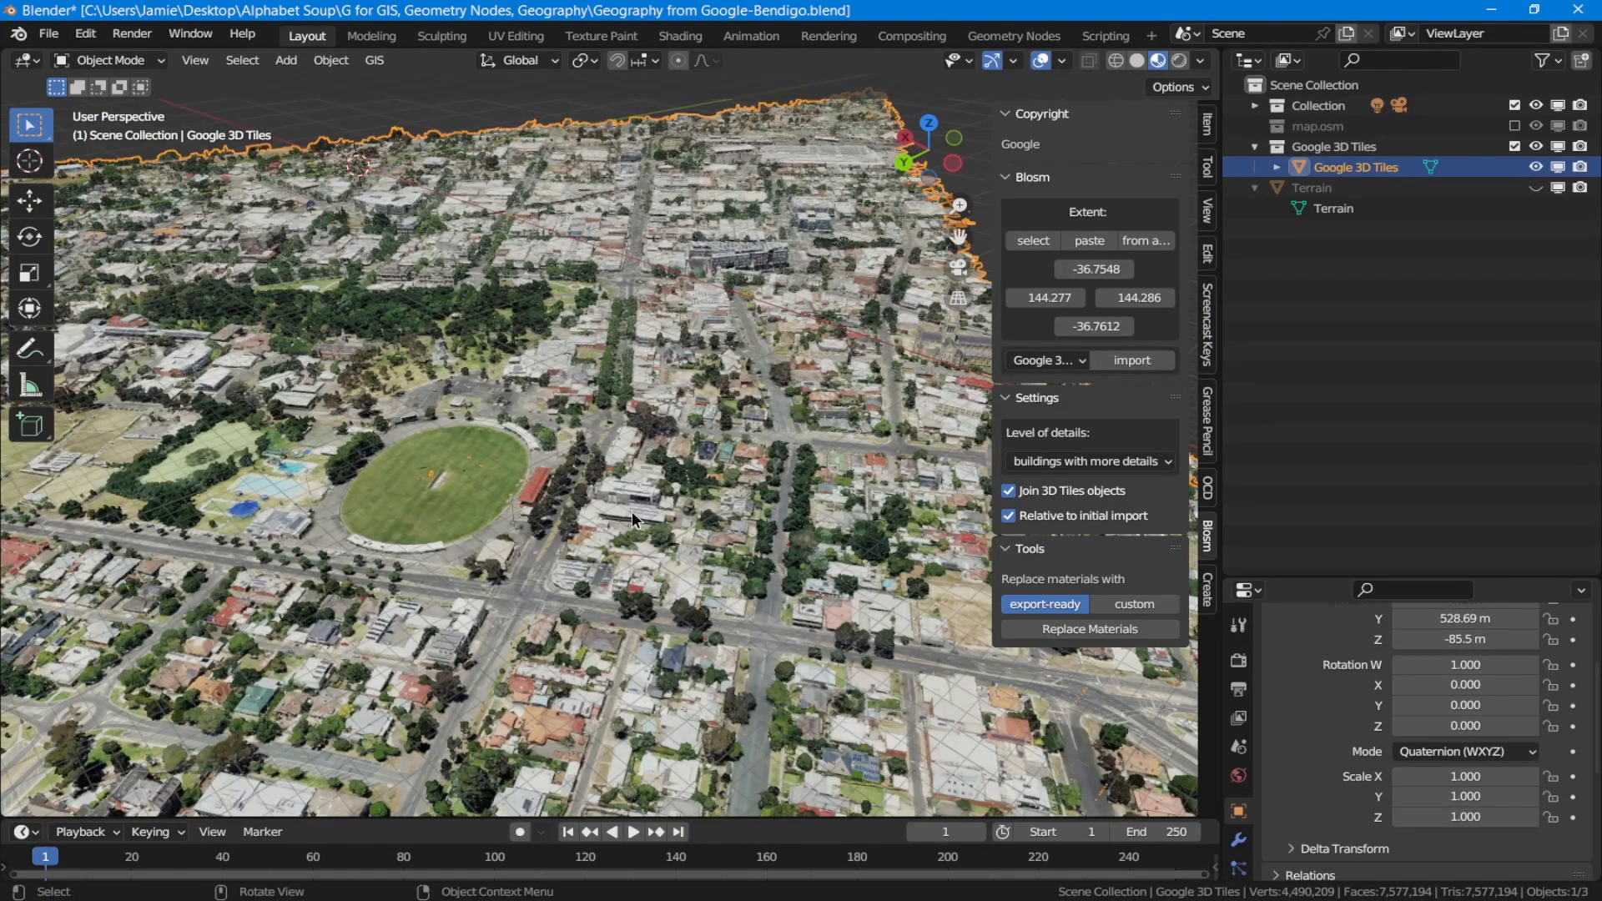
View the Google 3D Tiles mesh in Edit Mode to inspect its density, and return to Object Mode.
{"action": "left_click", "coordinate": [83, 60]}
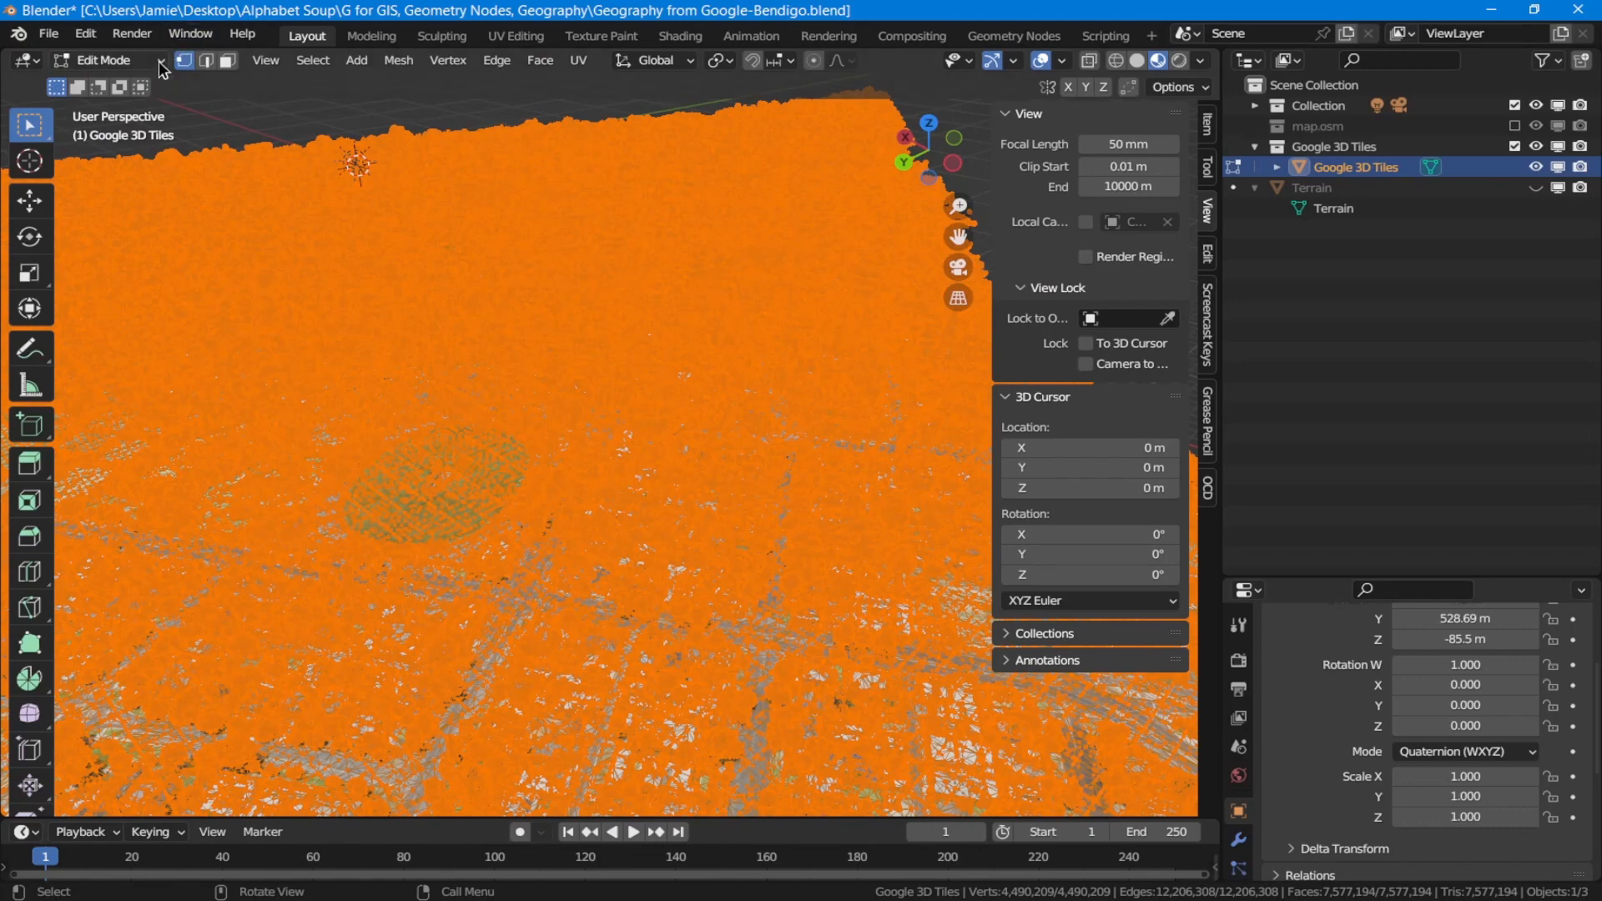
{"action": "left_click", "coordinate": [108, 60]}
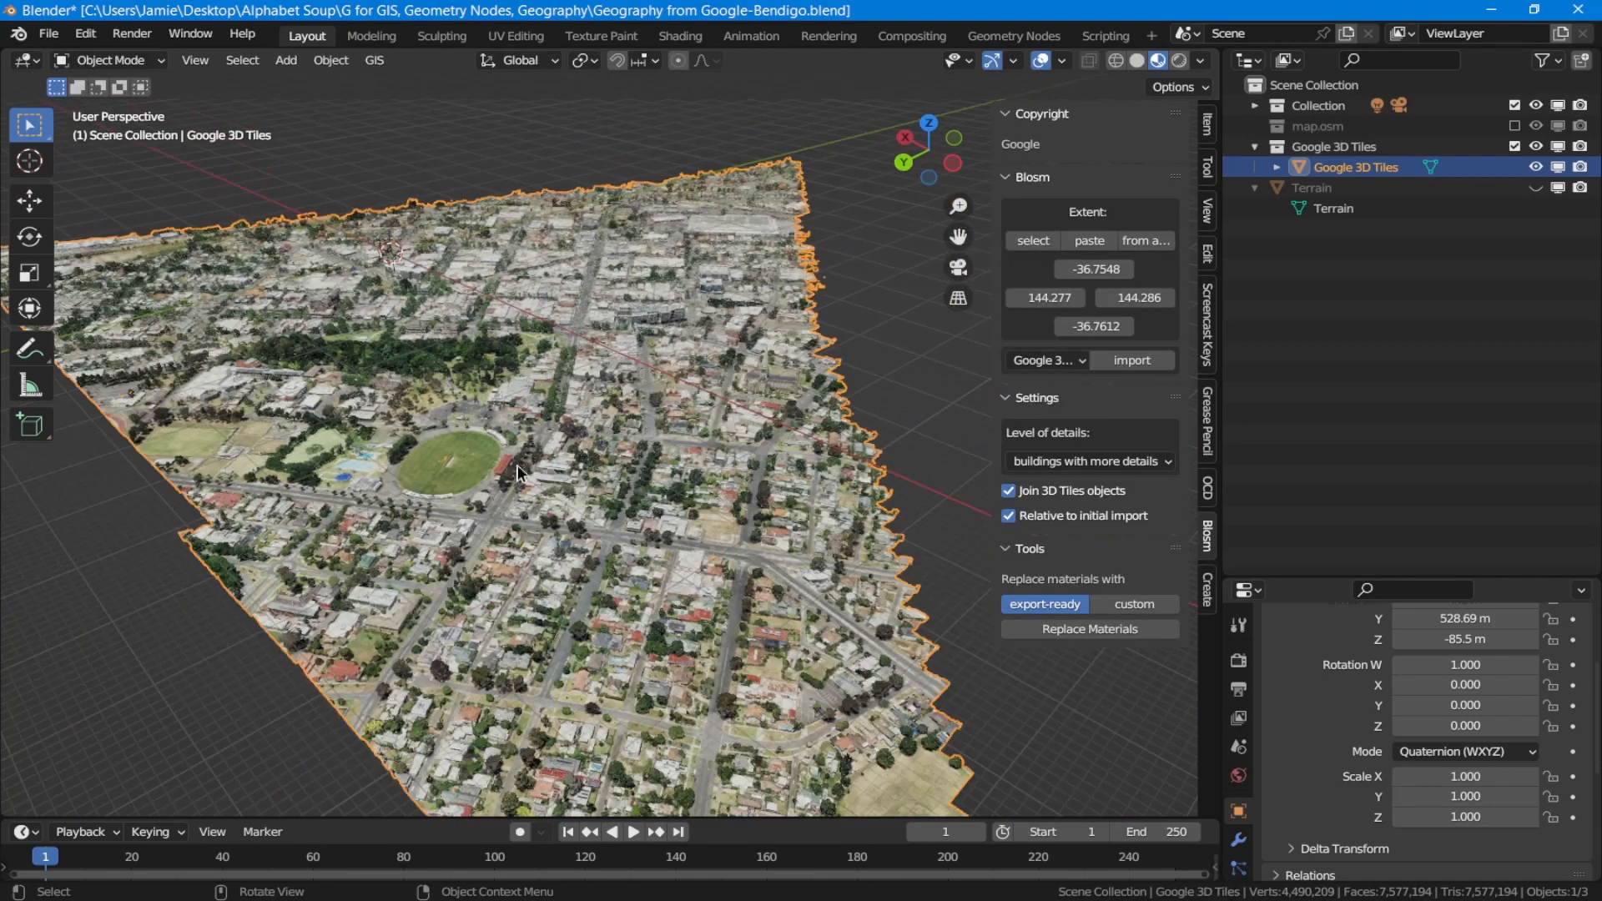
{"action": "middle_click_drag", "start_coordinate": [517, 464], "coordinate": [518, 431]}
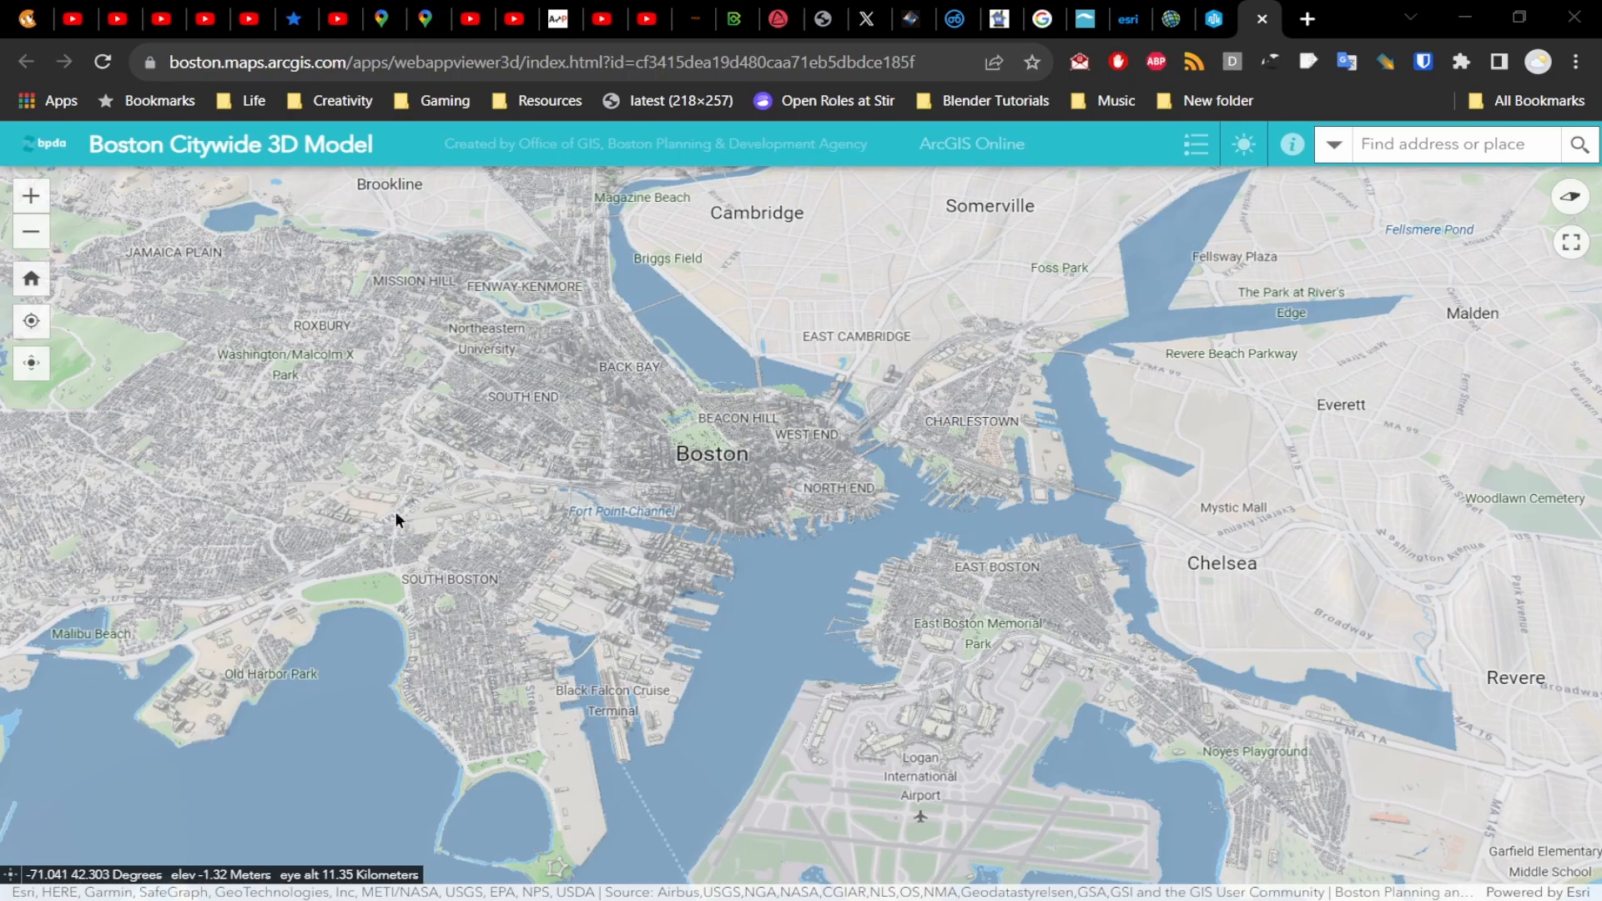
In the web browser, explore the Boston Citywide 3D Model around the downtown waterfront, Dock Square and the North End.
{"action": "mouse_move", "coordinate": [788, 503]}
{"action": "left_mouse_down"}
{"action": "mouse_move", "coordinate": [655, 557]}
{"action": "mouse_move", "coordinate": [806, 576]}
{"action": "mouse_move", "coordinate": [801, 505]}
{"action": "left_mouse_up"}
{"action": "left_click", "coordinate": [33, 367]}
{"action": "scroll", "coordinate": [801, 505], "scroll_direction": "up", "scroll_amount": 5}
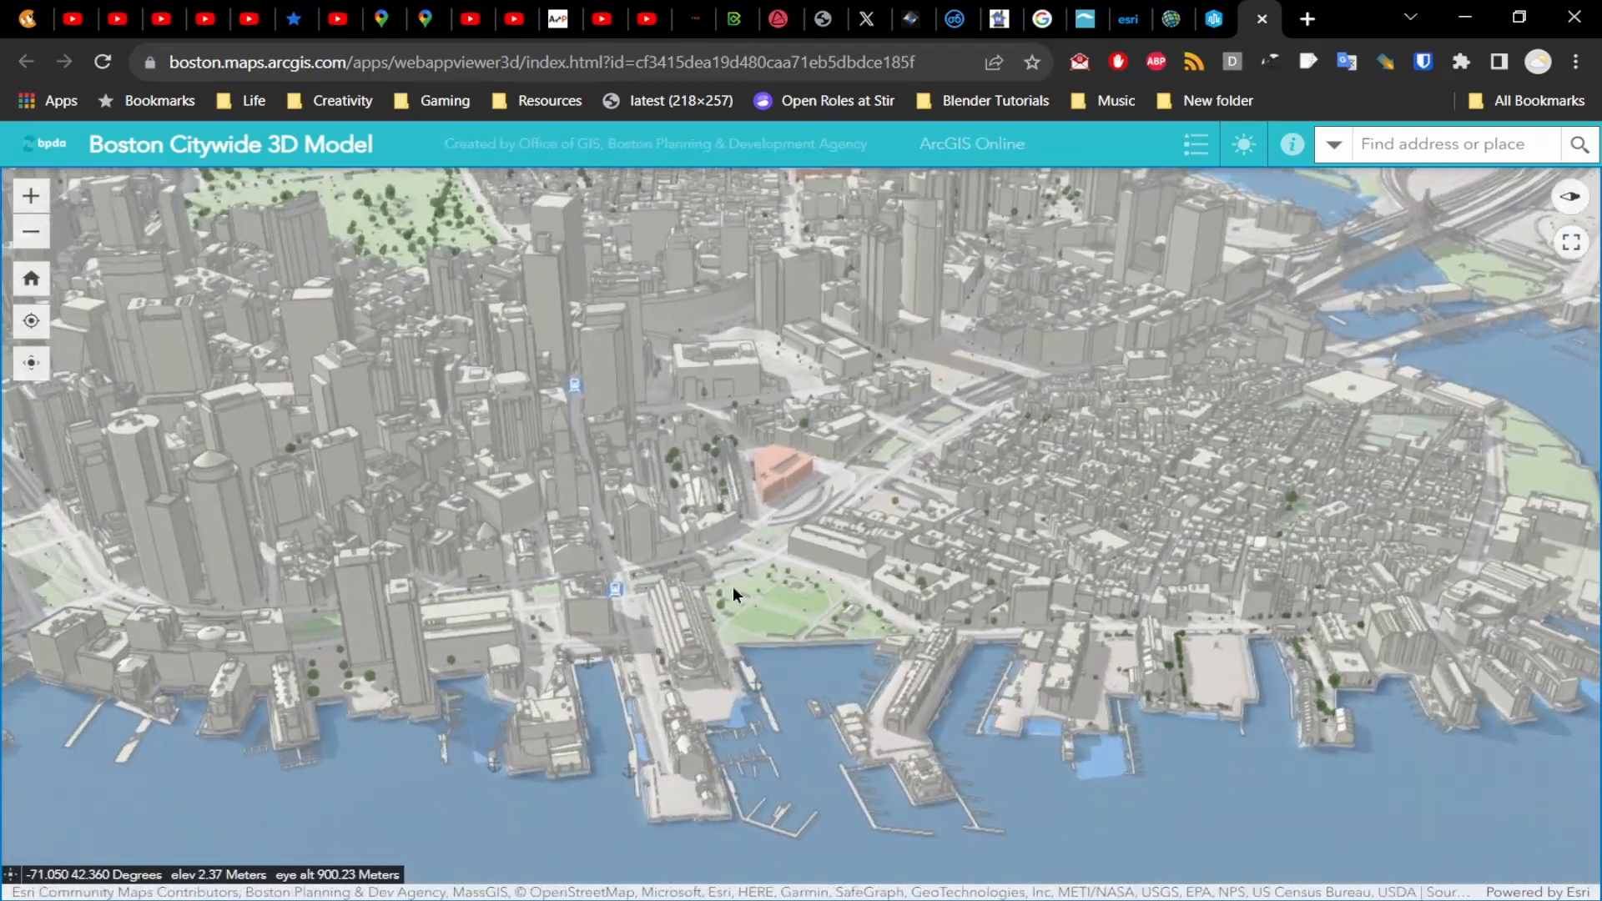
{"action": "scroll", "coordinate": [733, 586], "scroll_direction": "up", "scroll_amount": 4}
{"action": "left_click_drag", "start_coordinate": [634, 604], "coordinate": [597, 616]}
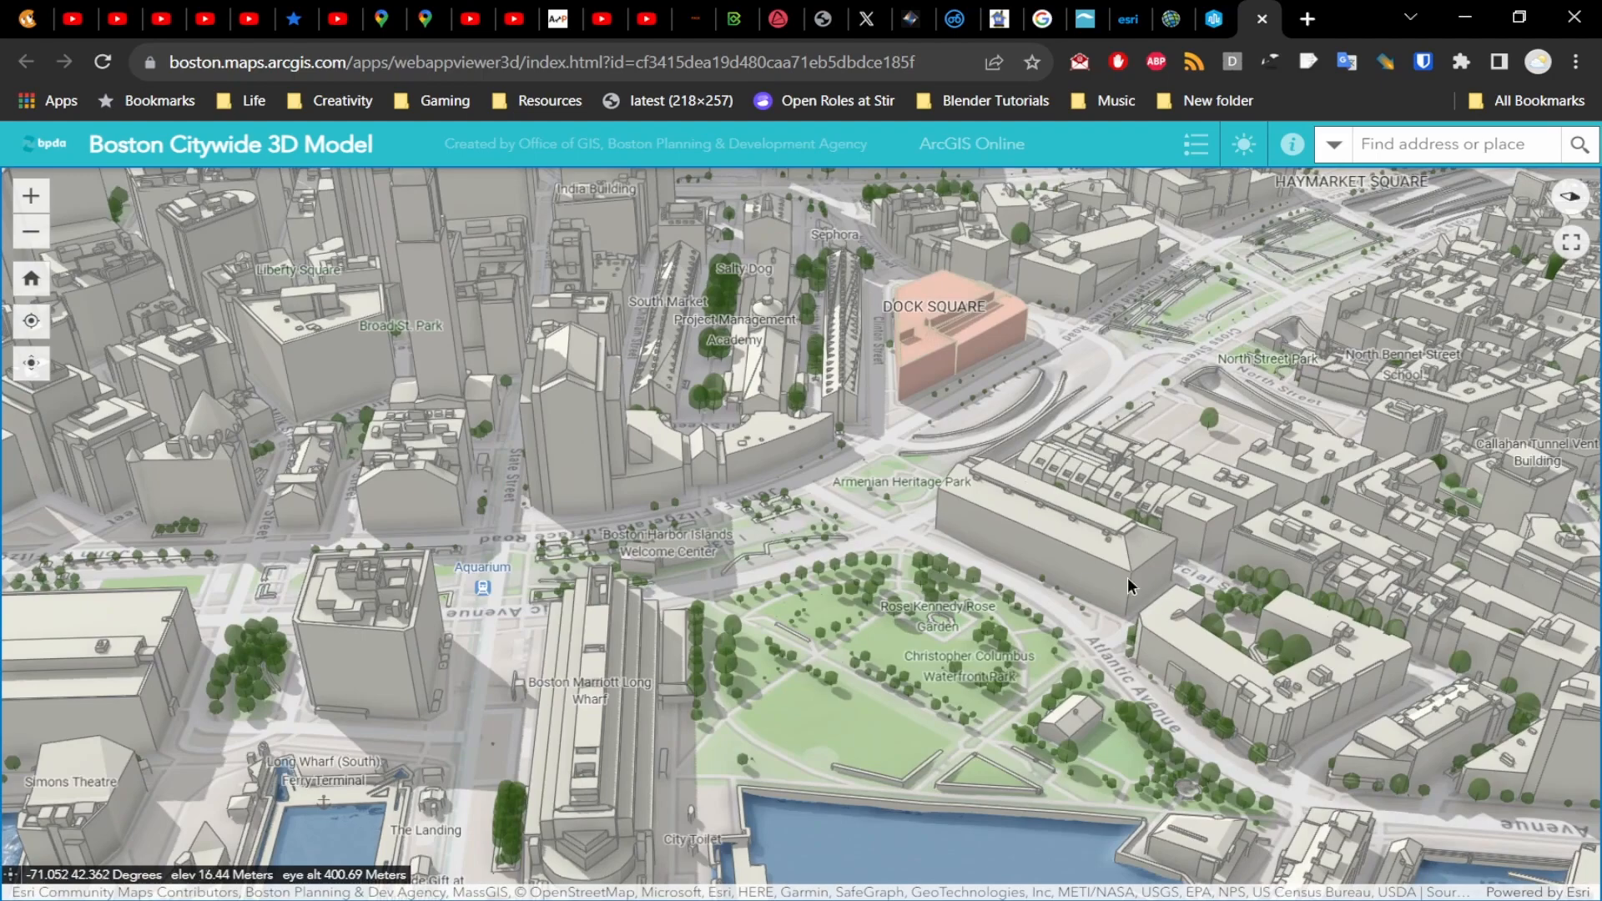
{"action": "scroll", "coordinate": [1131, 584], "scroll_direction": "down", "scroll_amount": 4}
{"action": "right_click_drag", "start_coordinate": [1040, 610], "coordinate": [809, 608]}
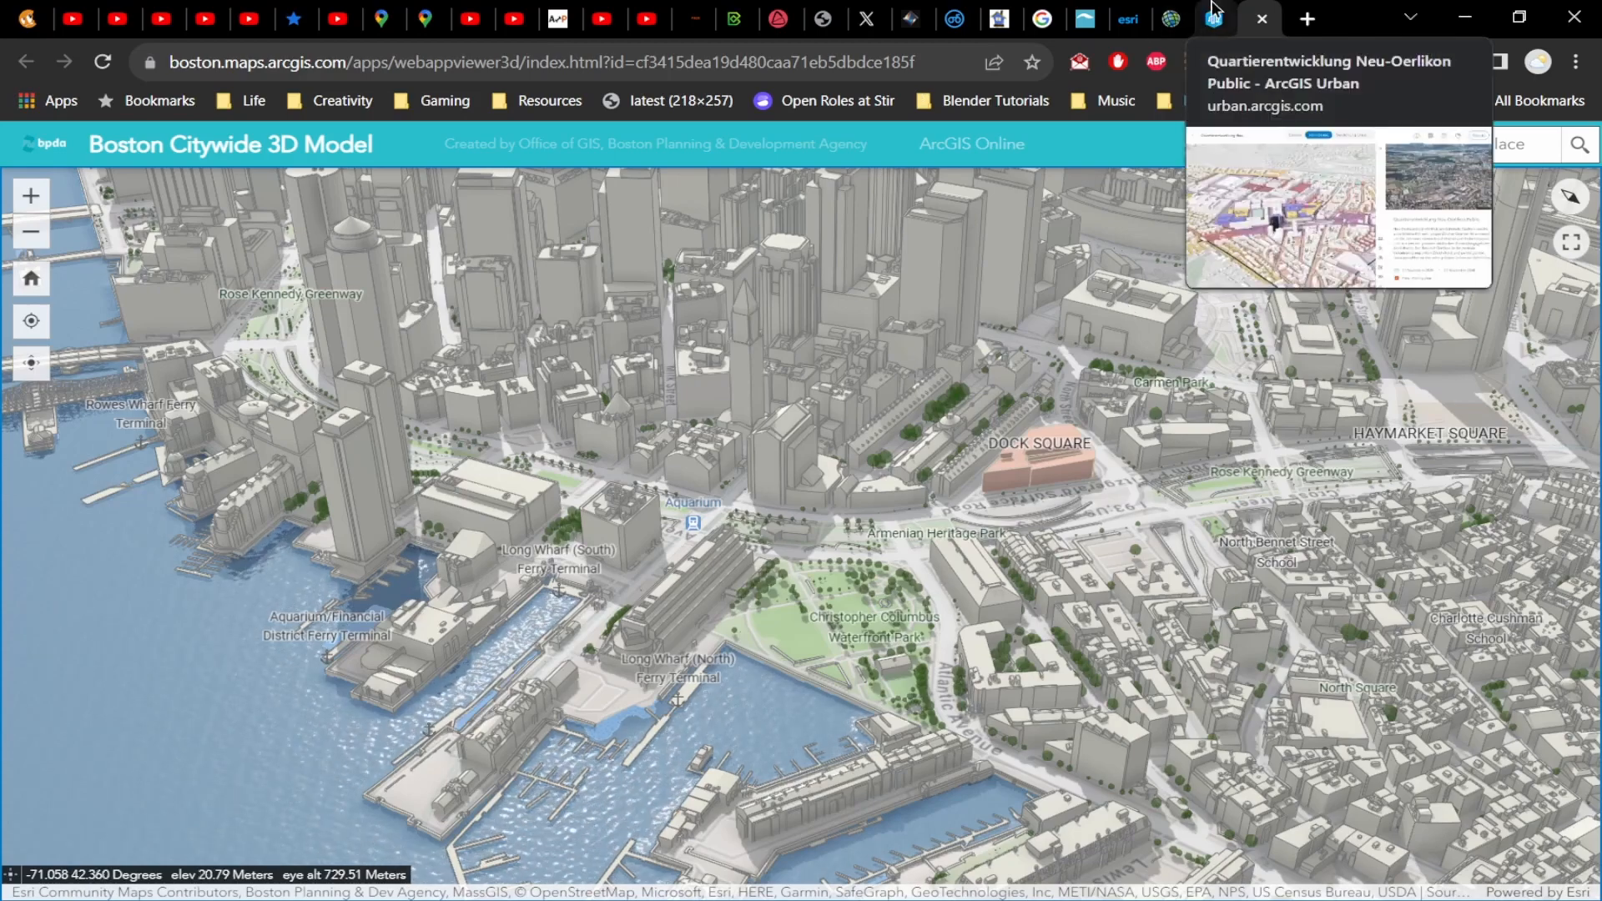
{"action": "scroll", "coordinate": [1074, 382], "scroll_direction": "down", "scroll_amount": 5}
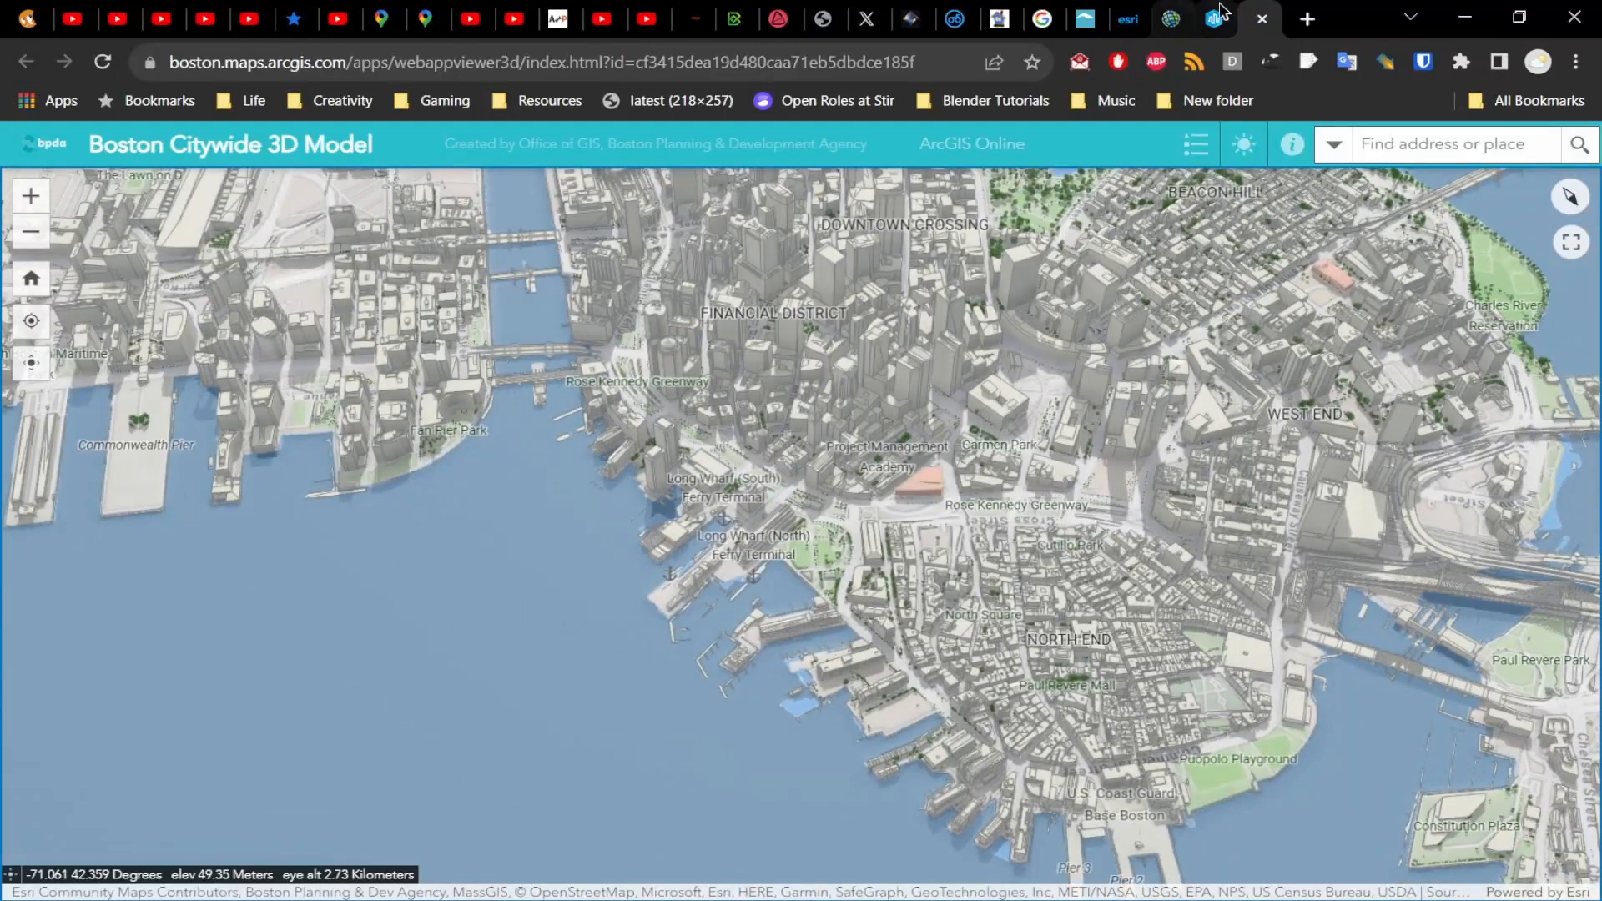
Open the Quartierentwicklung Neu-Oerlikon plan in ArcGIS Urban, hide its description and explore the surrounding Zürich city model.
{"action": "left_click", "coordinate": [1214, 18]}
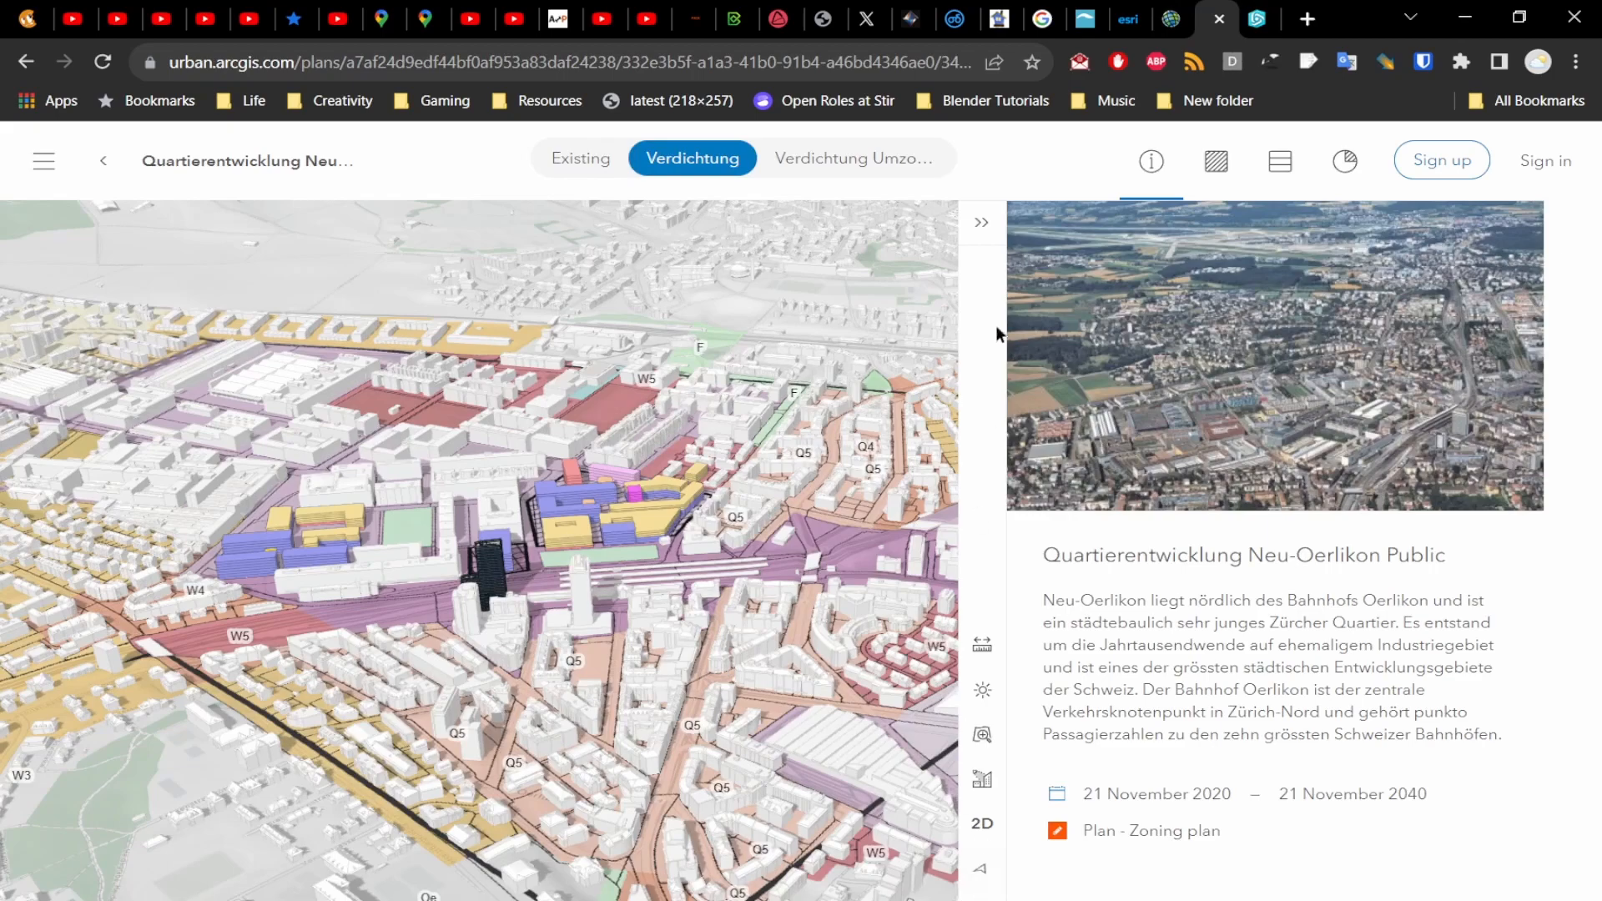
{"action": "left_click", "coordinate": [981, 222]}
{"action": "scroll", "coordinate": [477, 574], "scroll_direction": "down", "scroll_amount": 10}
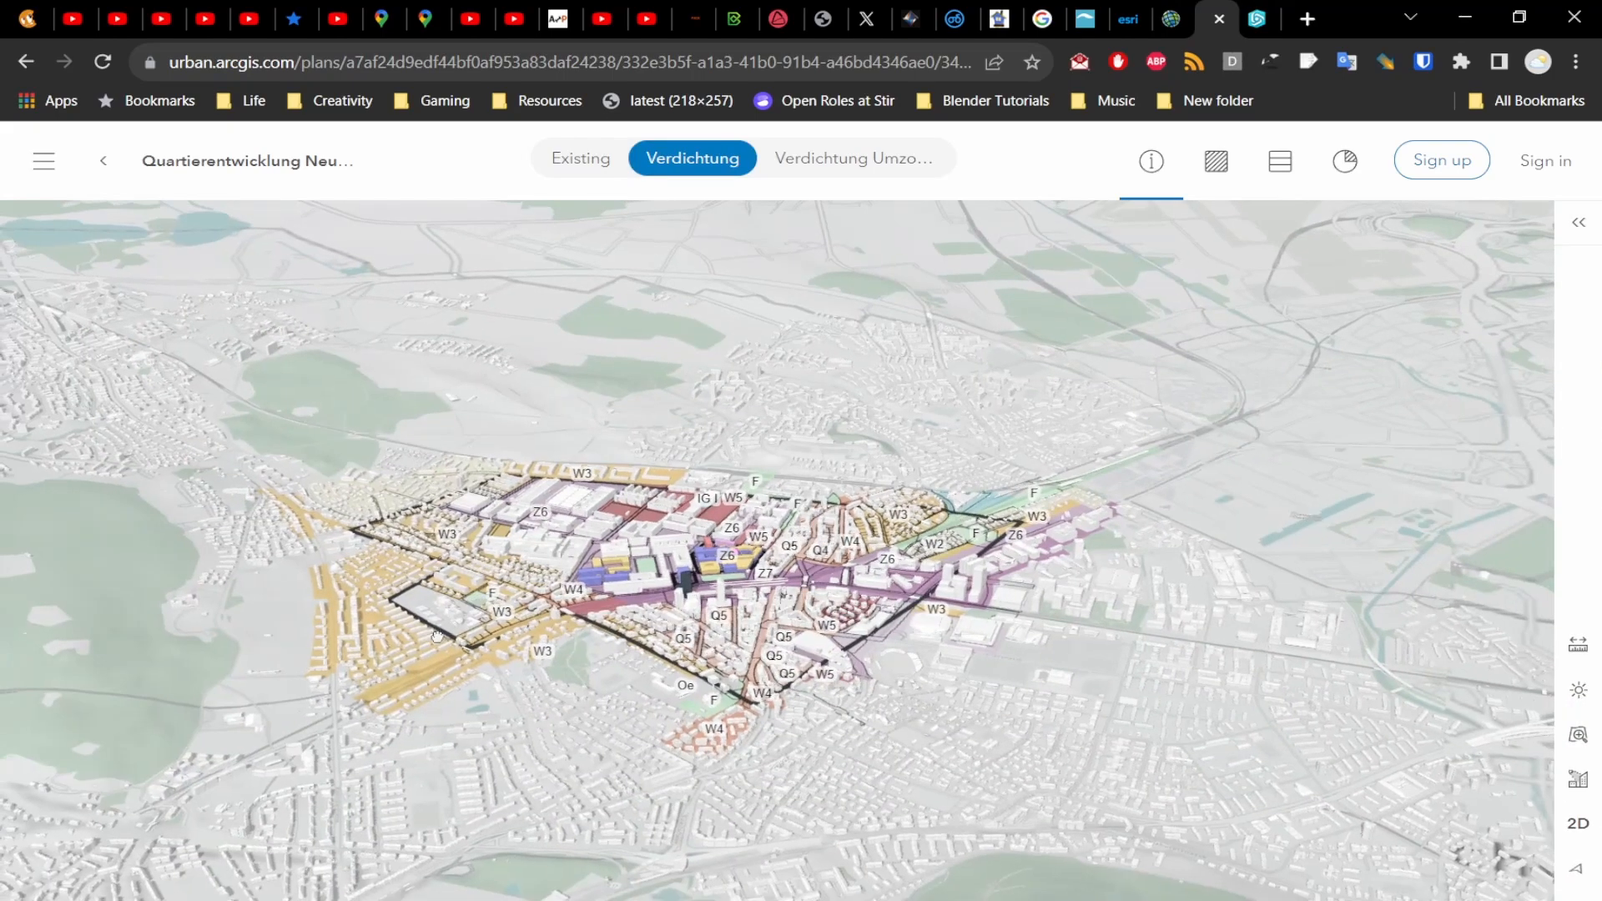
{"action": "scroll", "coordinate": [469, 393], "scroll_direction": "down", "scroll_amount": 10}
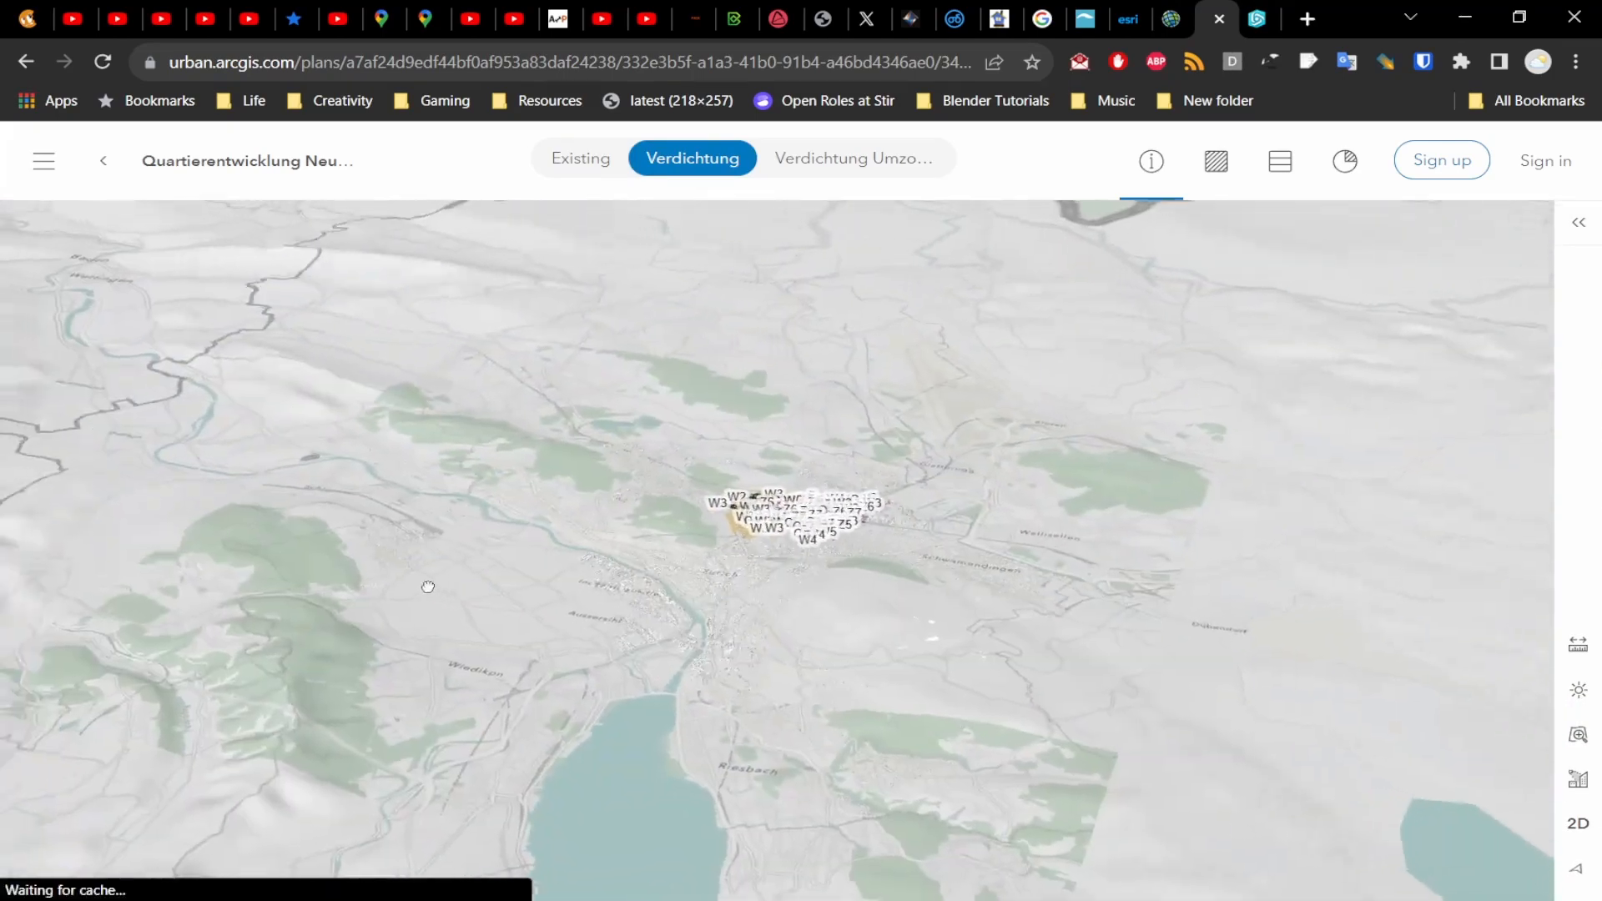
{"action": "scroll", "coordinate": [621, 504], "scroll_direction": "up", "scroll_amount": 15}
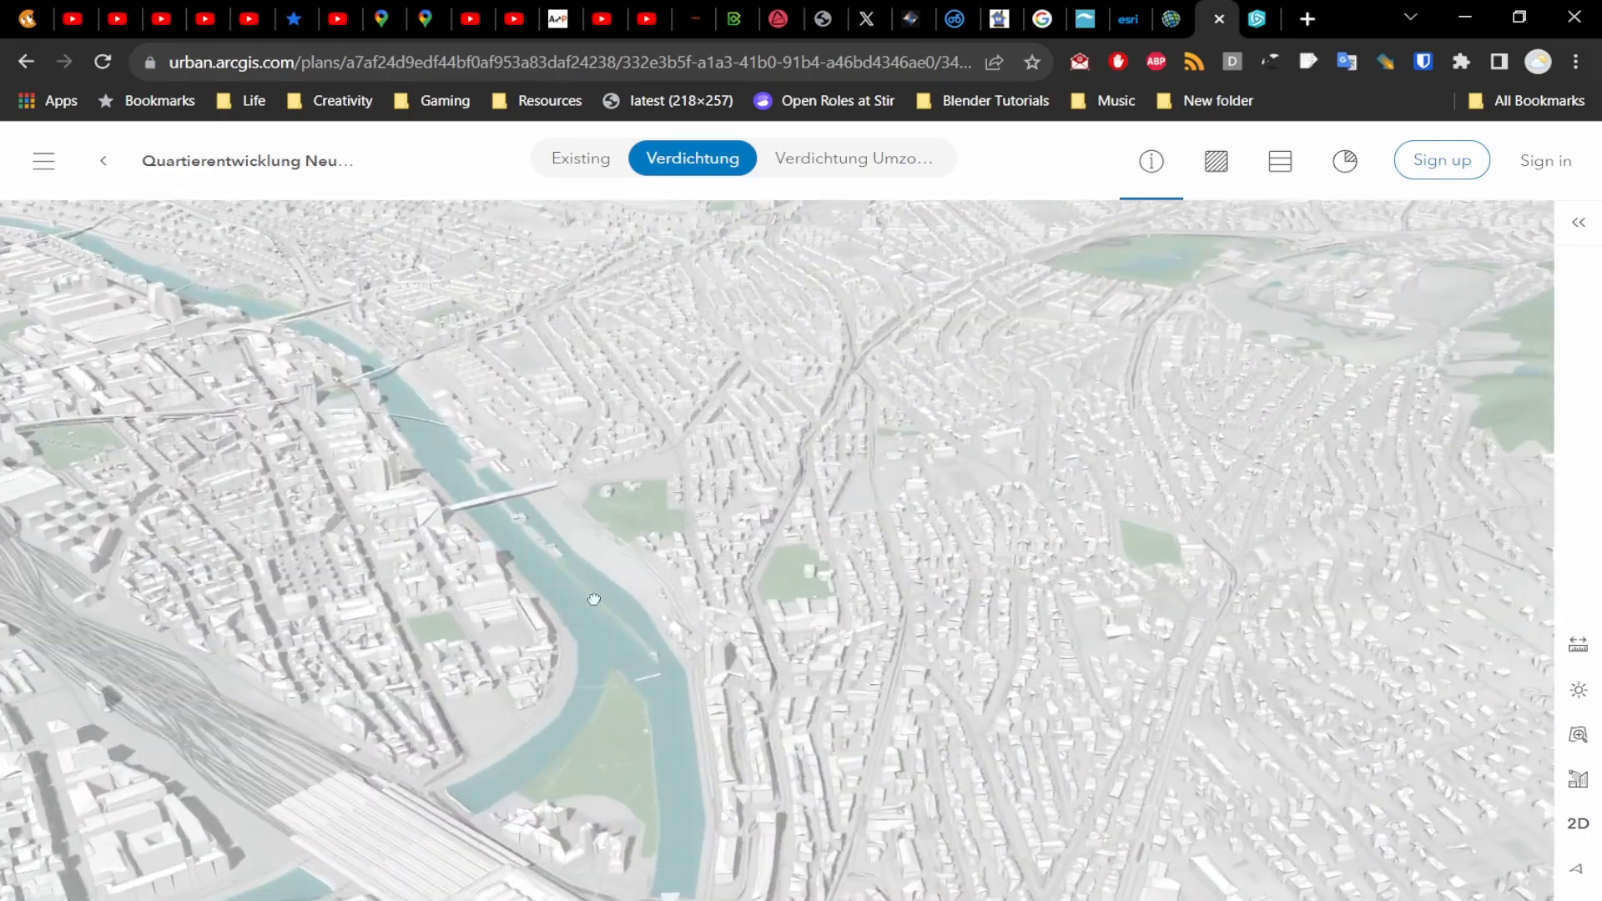
{"action": "left_click_drag", "start_coordinate": [593, 599], "coordinate": [658, 510]}
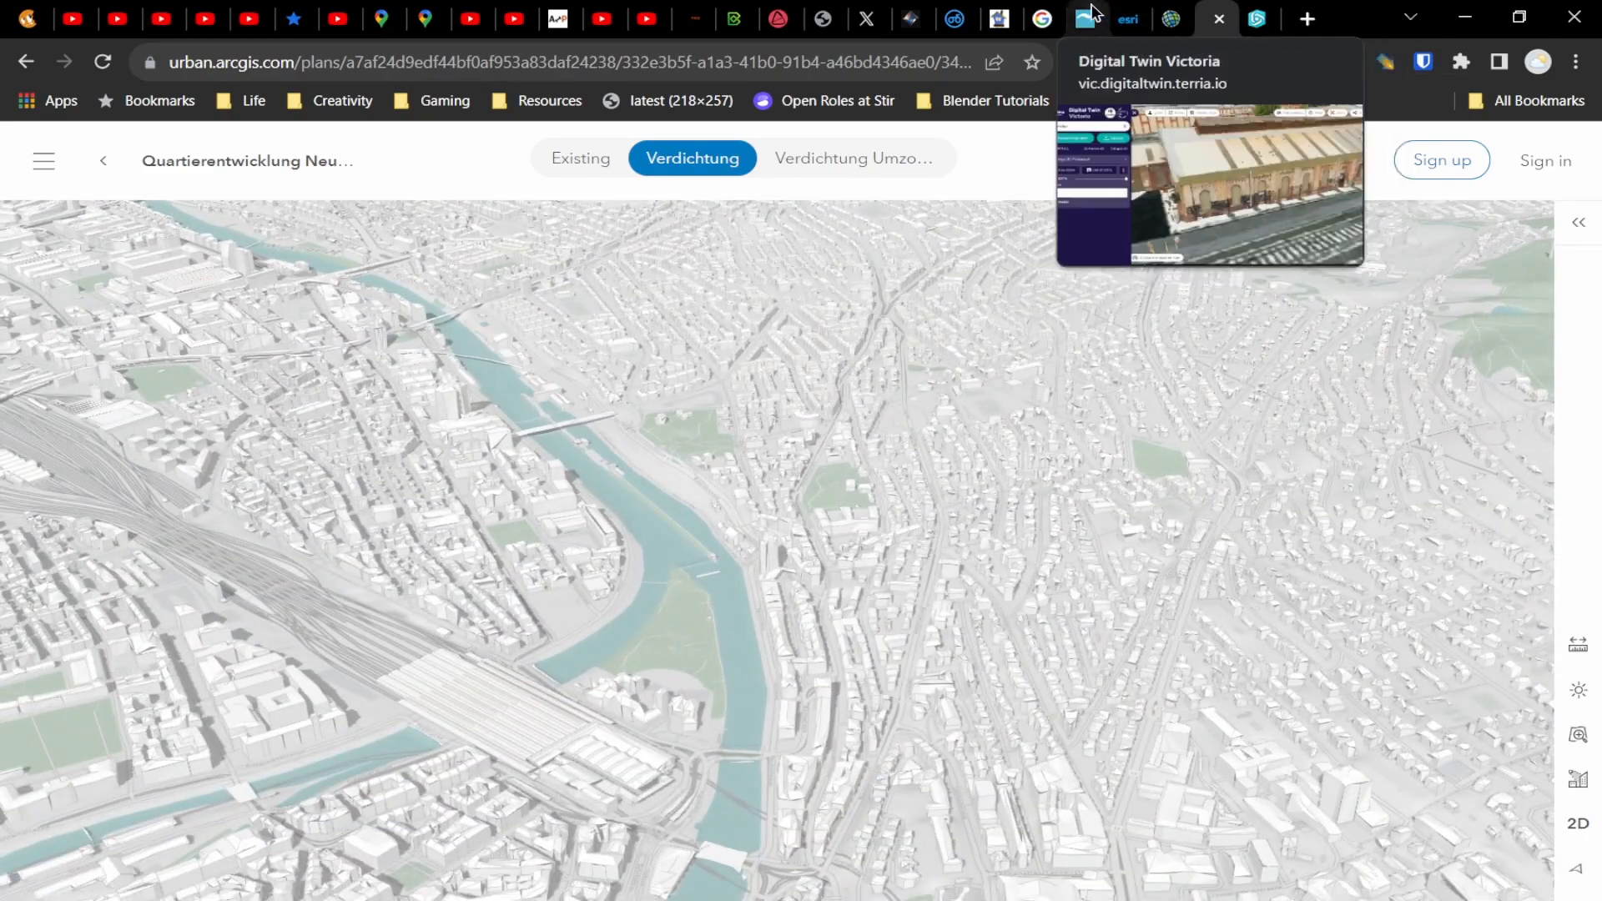
Open Digital Twin Victoria and examine the Bendigo 3D Photomesh around the railway yard, large sheds and neighbouring houses.
{"action": "left_click", "coordinate": [1088, 15]}
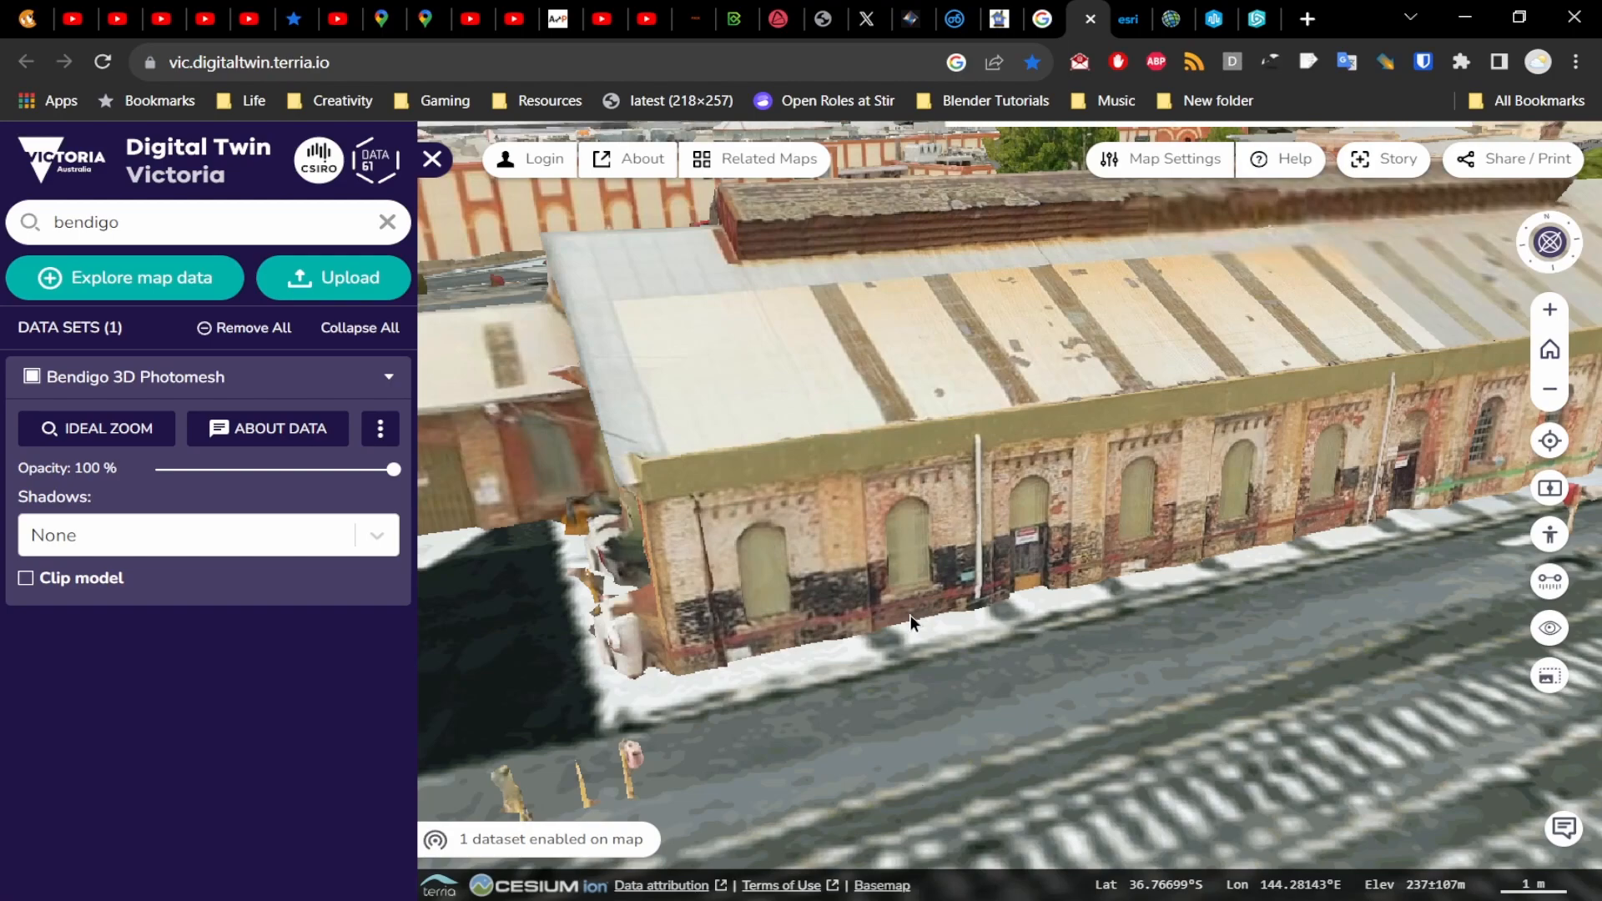
{"action": "scroll", "coordinate": [953, 389], "scroll_direction": "down", "scroll_amount": 5}
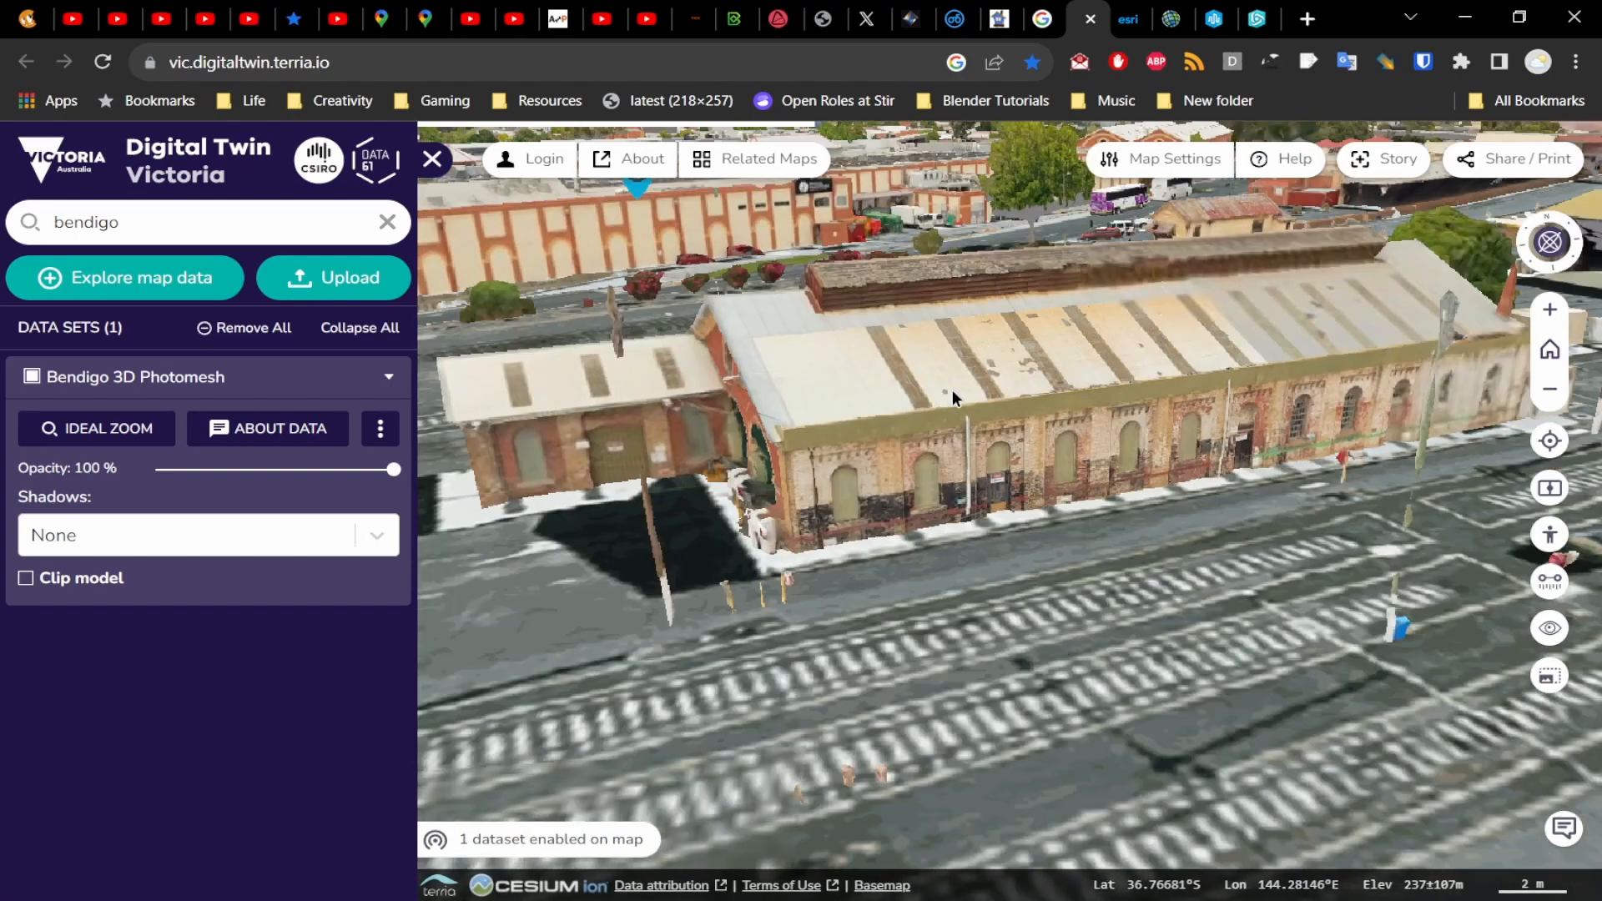
{"action": "scroll", "coordinate": [914, 437], "scroll_direction": "down", "scroll_amount": 6}
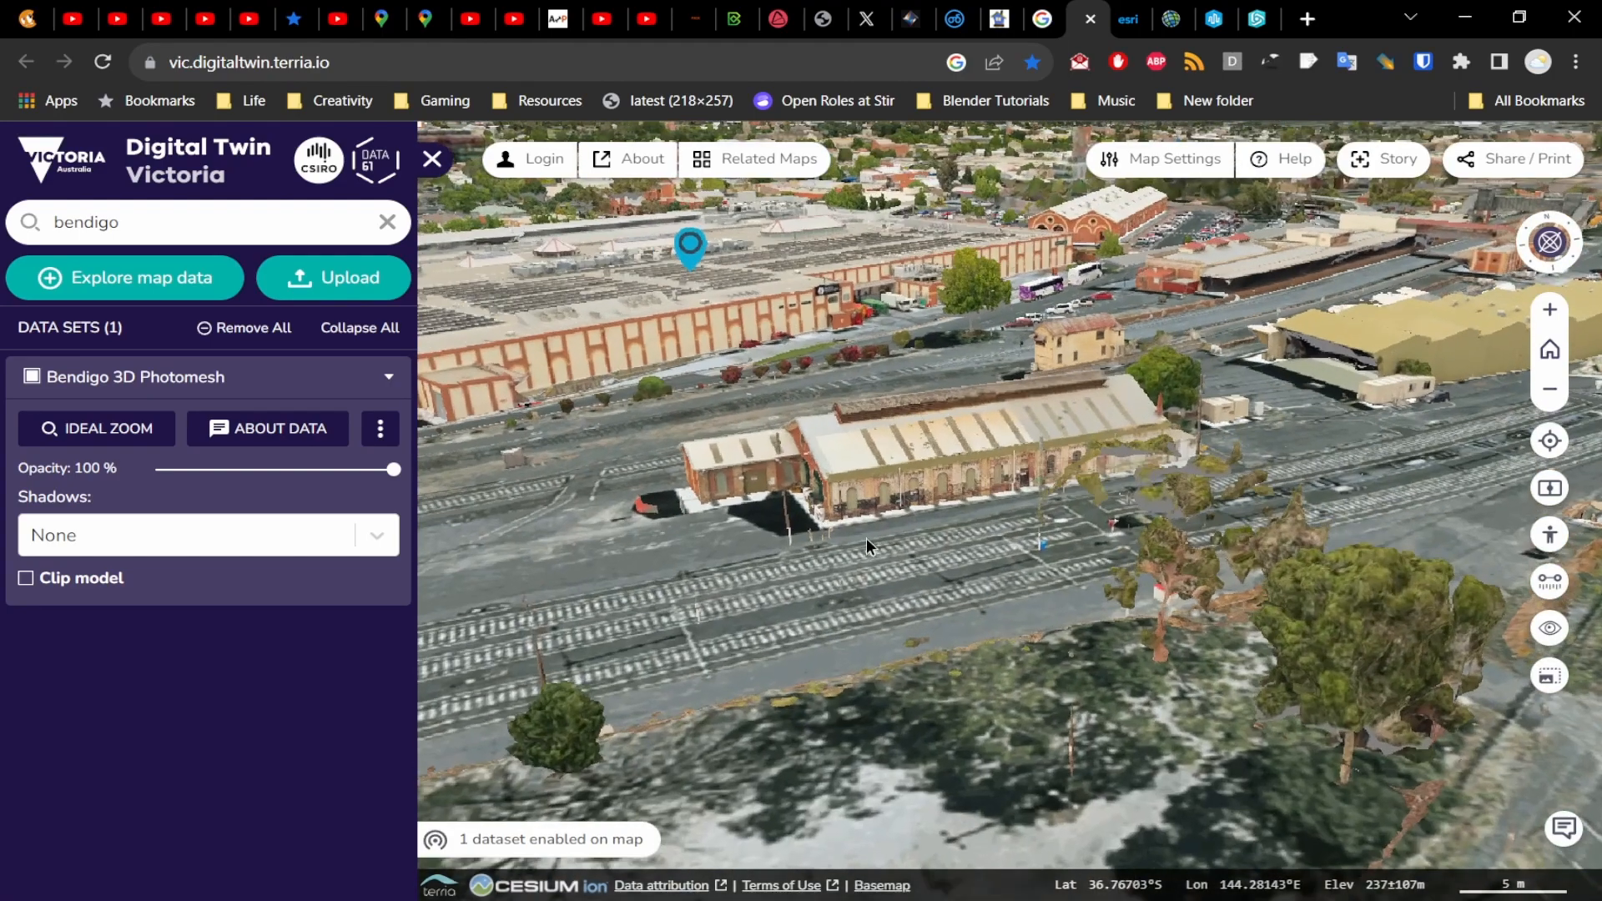
{"action": "scroll", "coordinate": [896, 473], "scroll_direction": "down", "scroll_amount": 8}
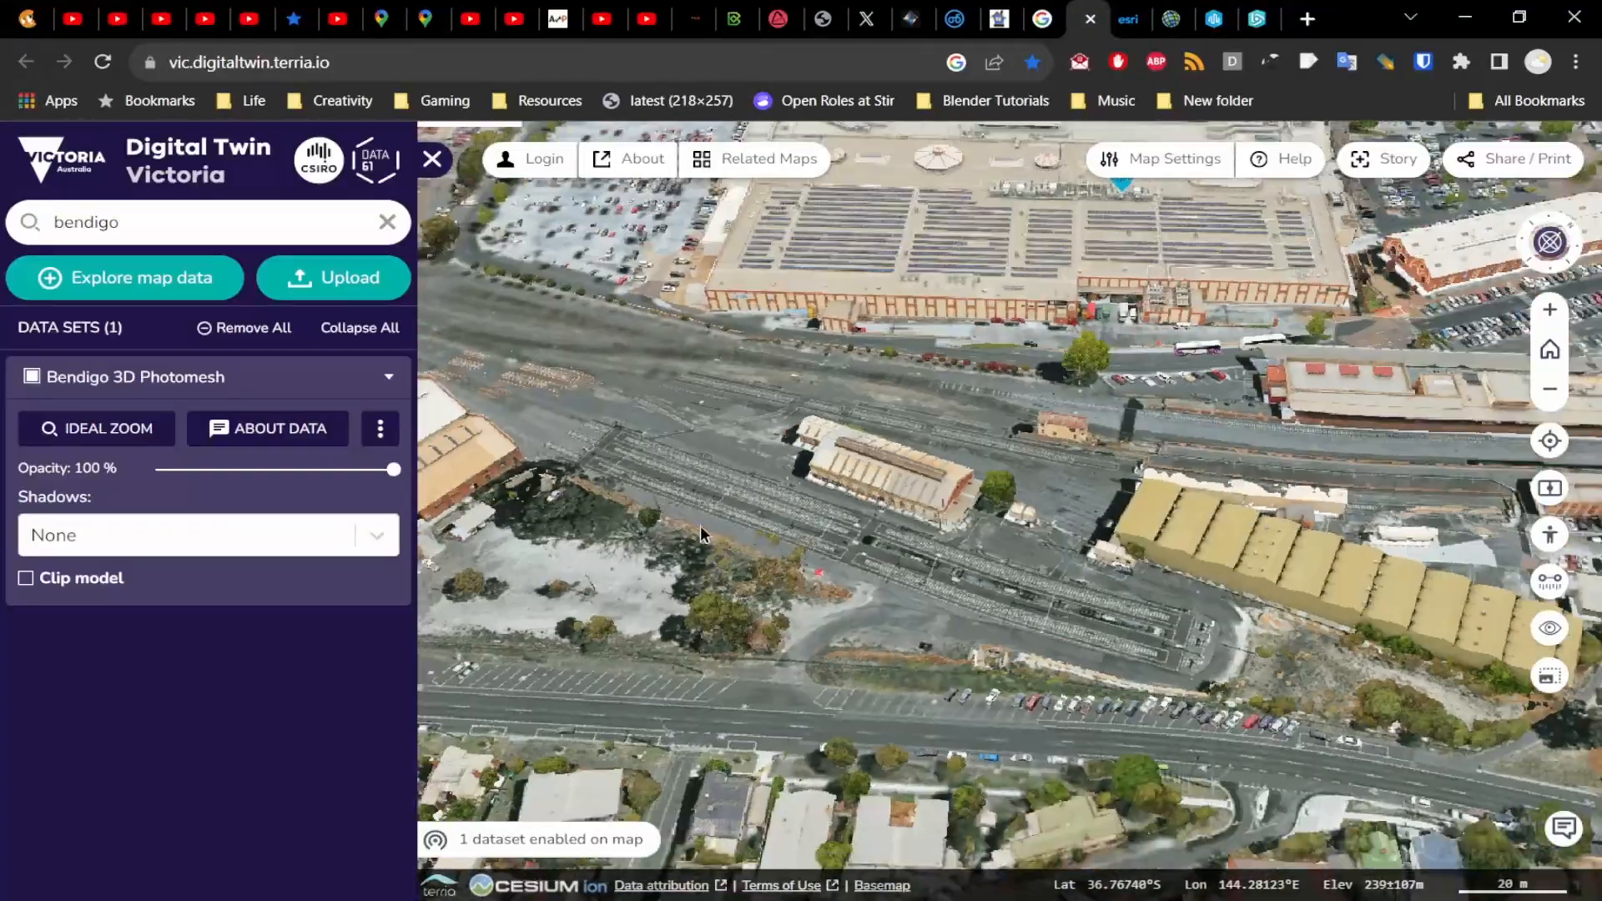
{"action": "middle_click_drag", "start_coordinate": [701, 534], "coordinate": [1093, 488]}
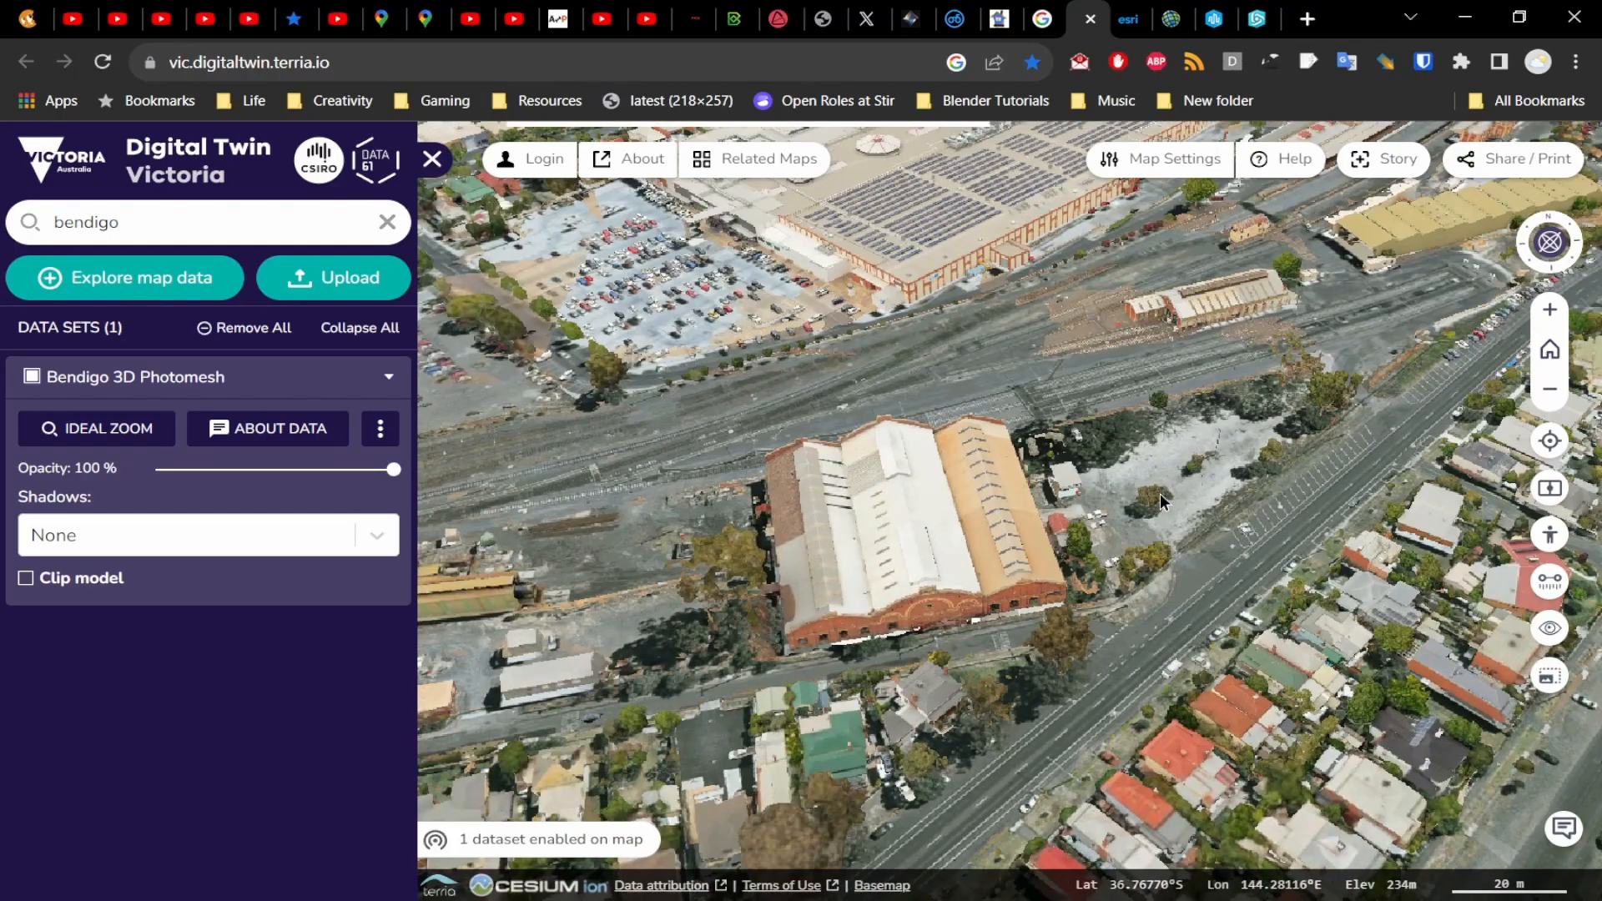
{"action": "scroll", "coordinate": [1215, 432], "scroll_direction": "down", "scroll_amount": 3}
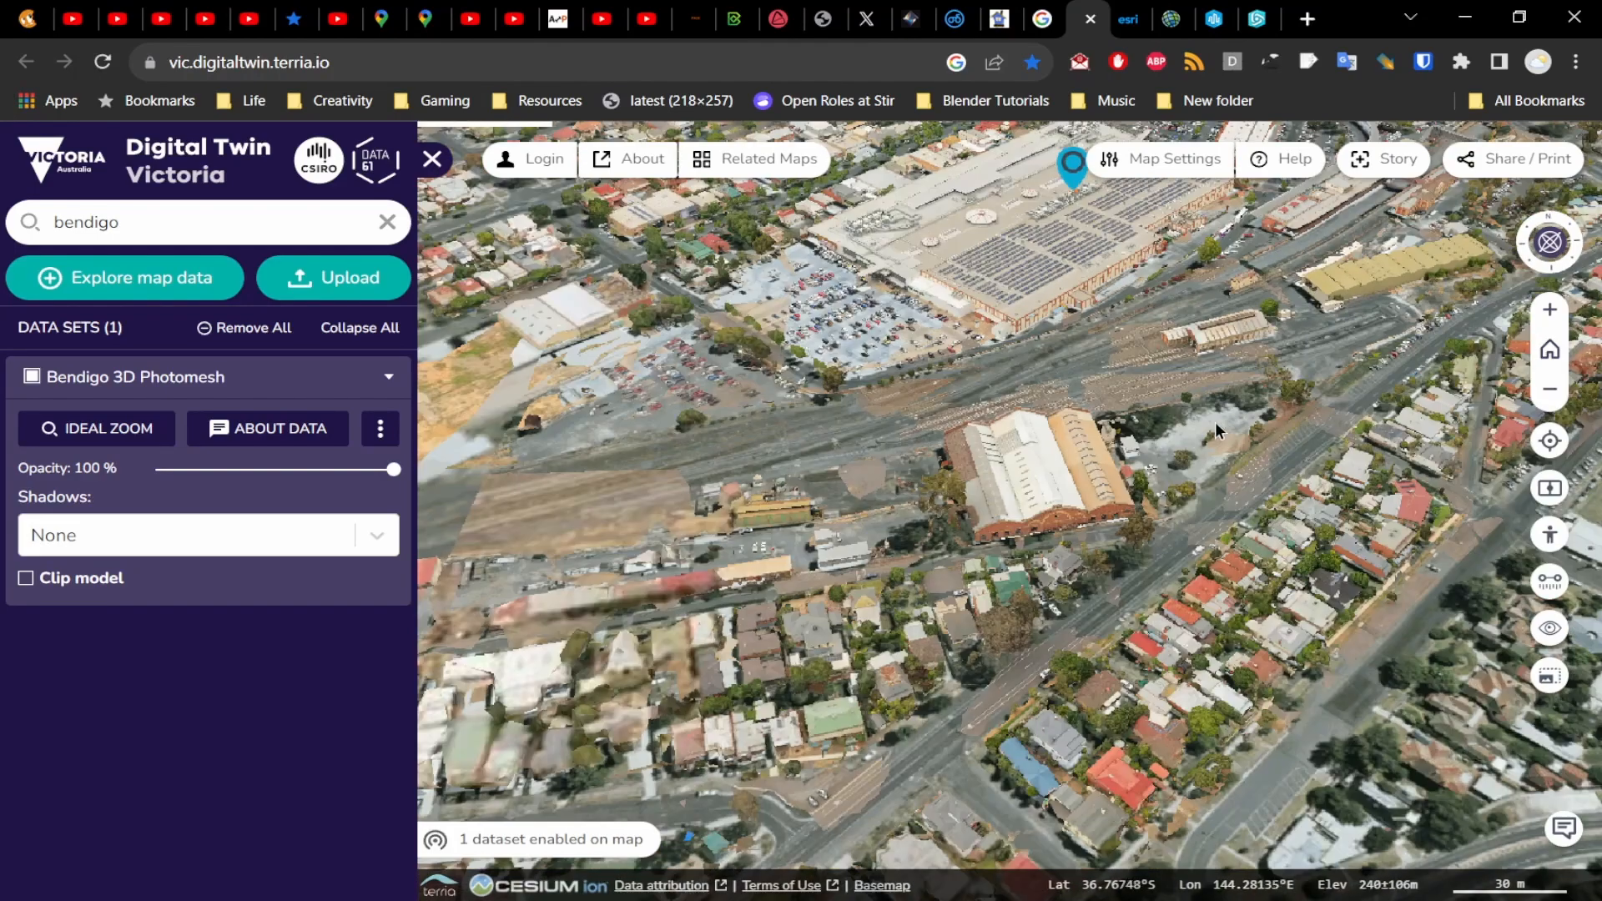
{"action": "middle_click_drag", "start_coordinate": [1215, 431], "coordinate": [1213, 324]}
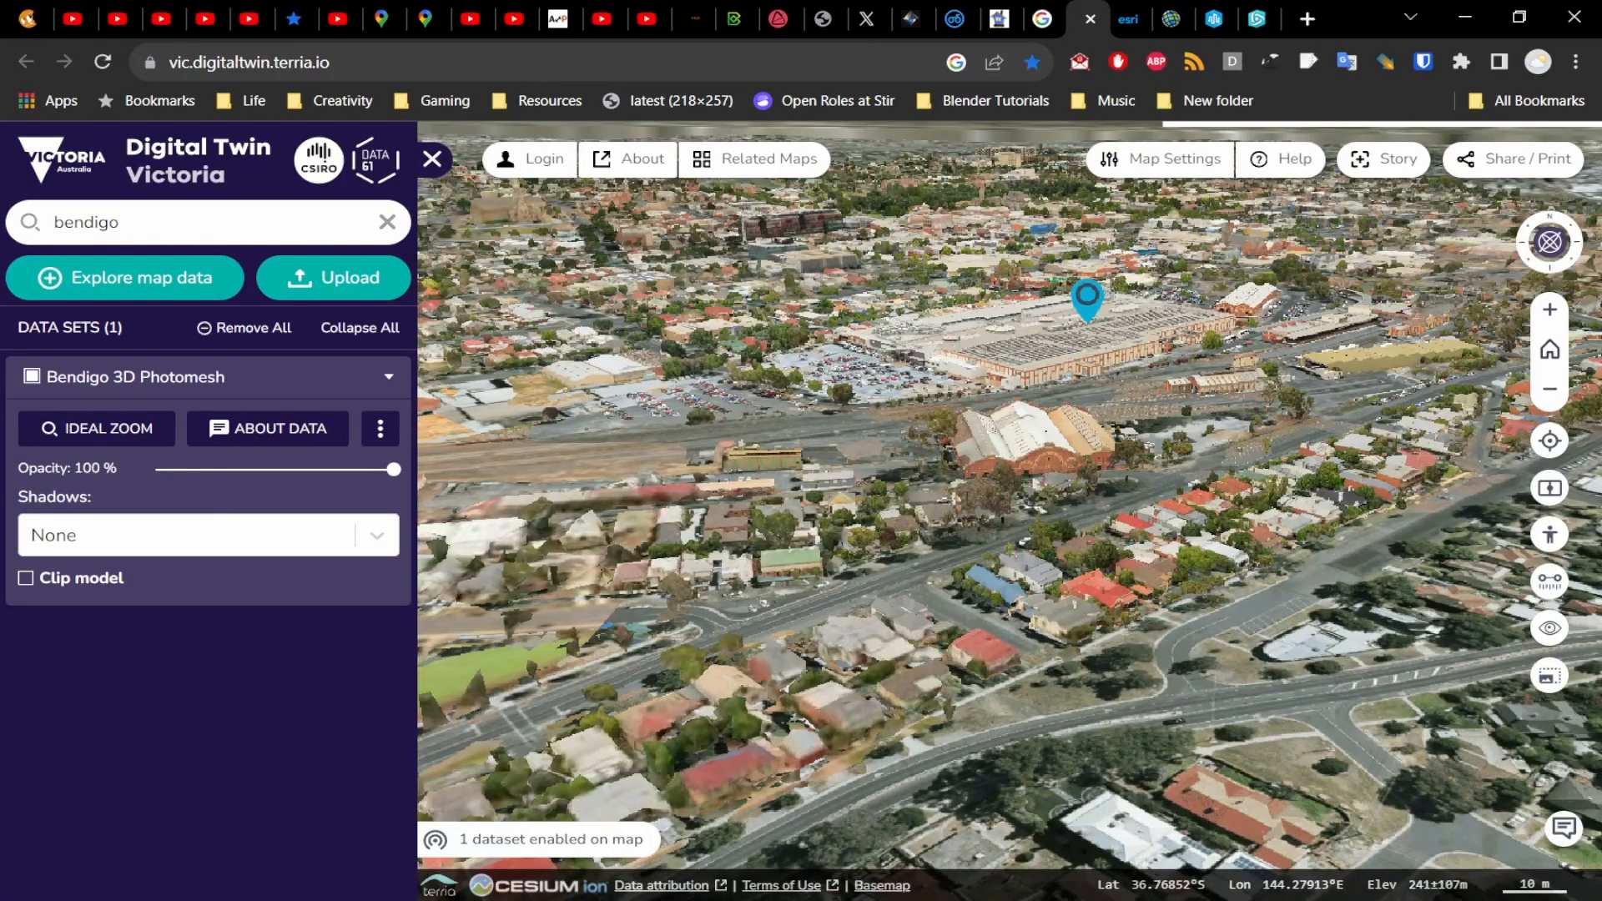